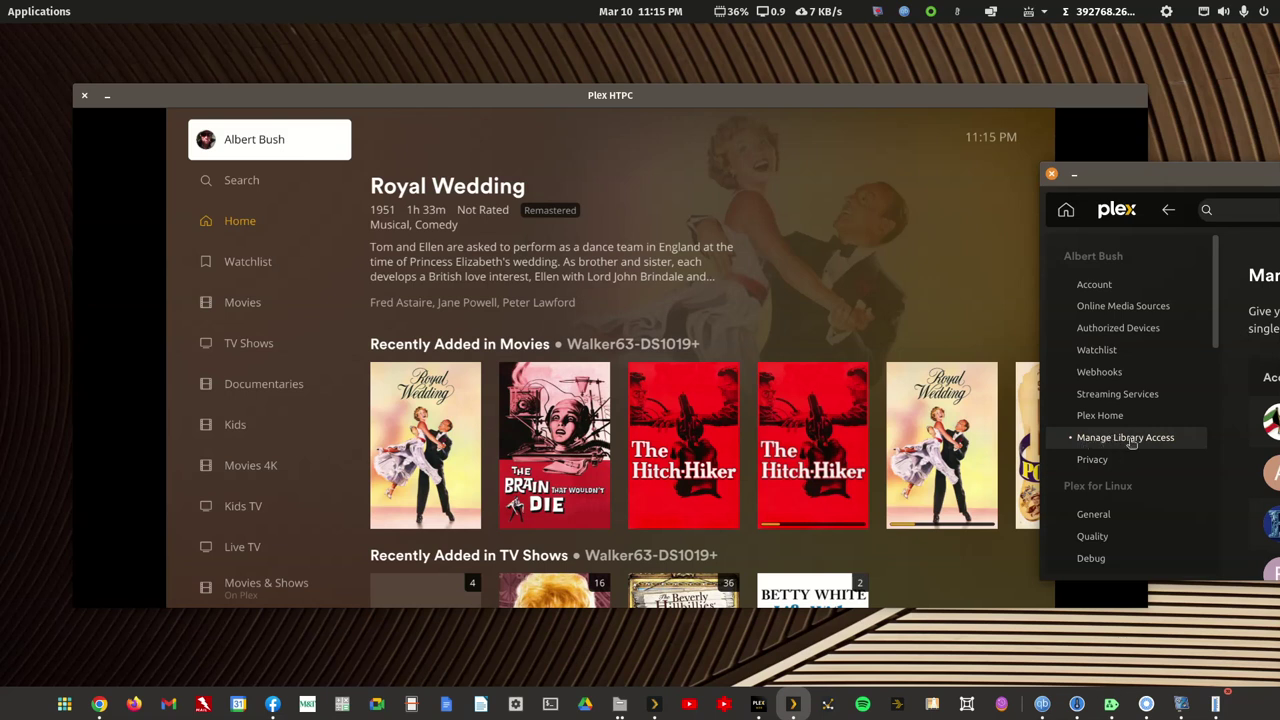
Compare the Plex Home and Manage Library Access settings pages, closing the settings window when done
{"action": "left_click", "coordinate": [1105, 419]}
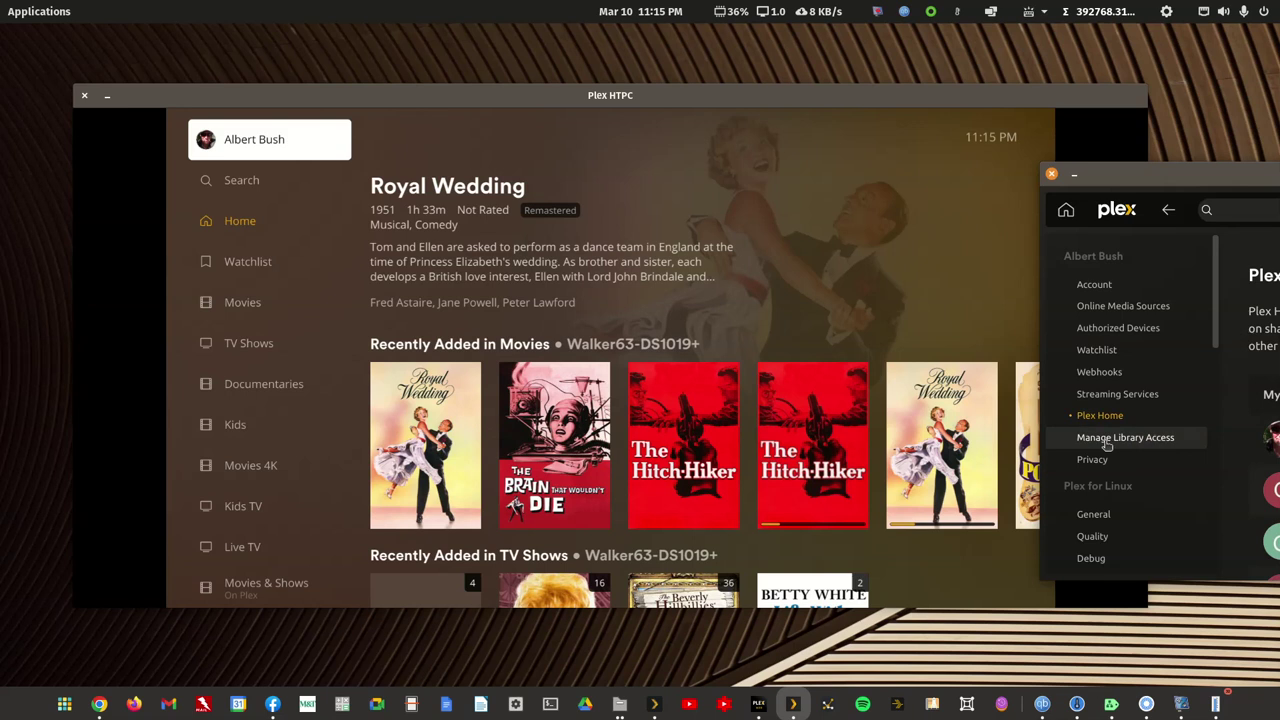
{"action": "left_click", "coordinate": [1108, 445]}
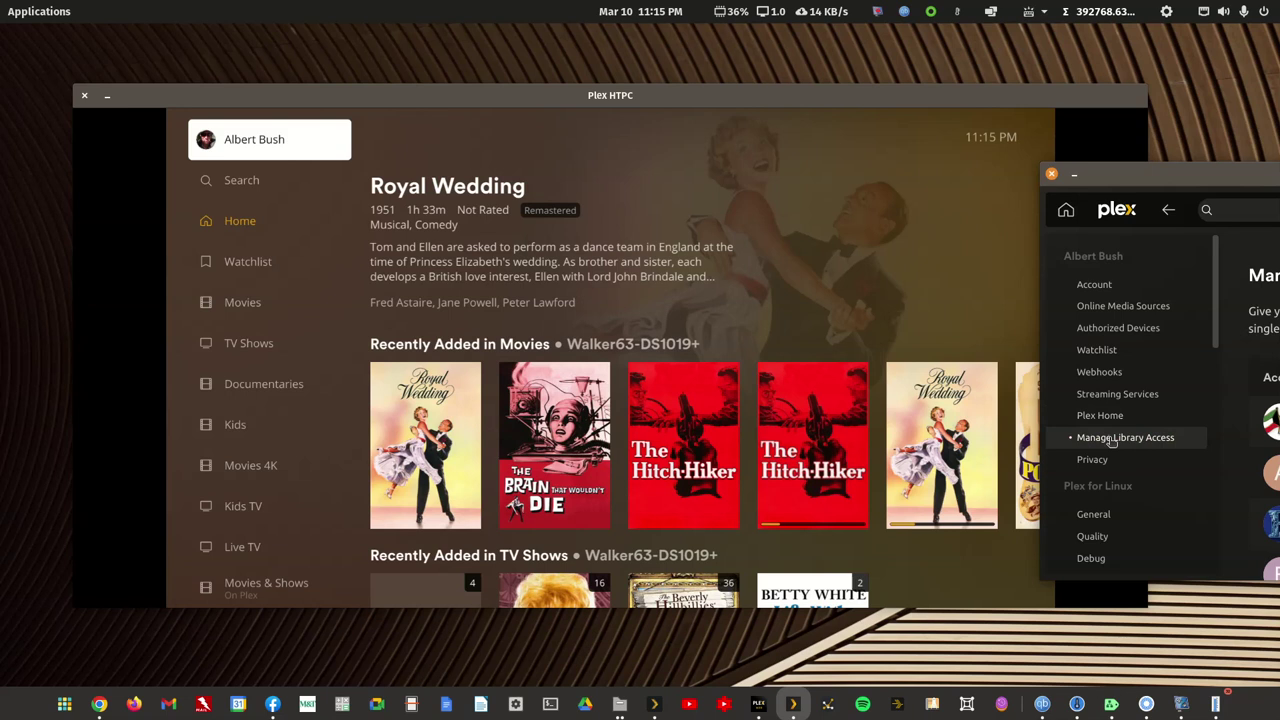
{"action": "left_click", "coordinate": [1106, 416]}
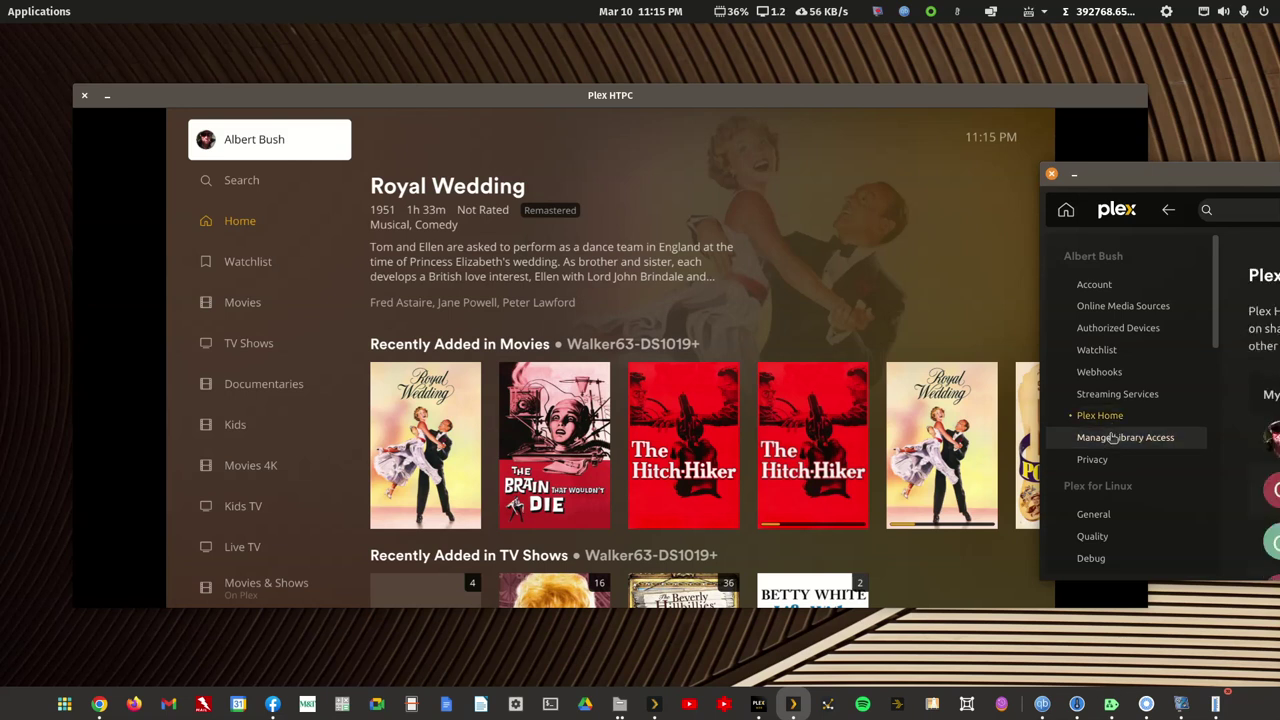
{"action": "left_click", "coordinate": [1112, 438]}
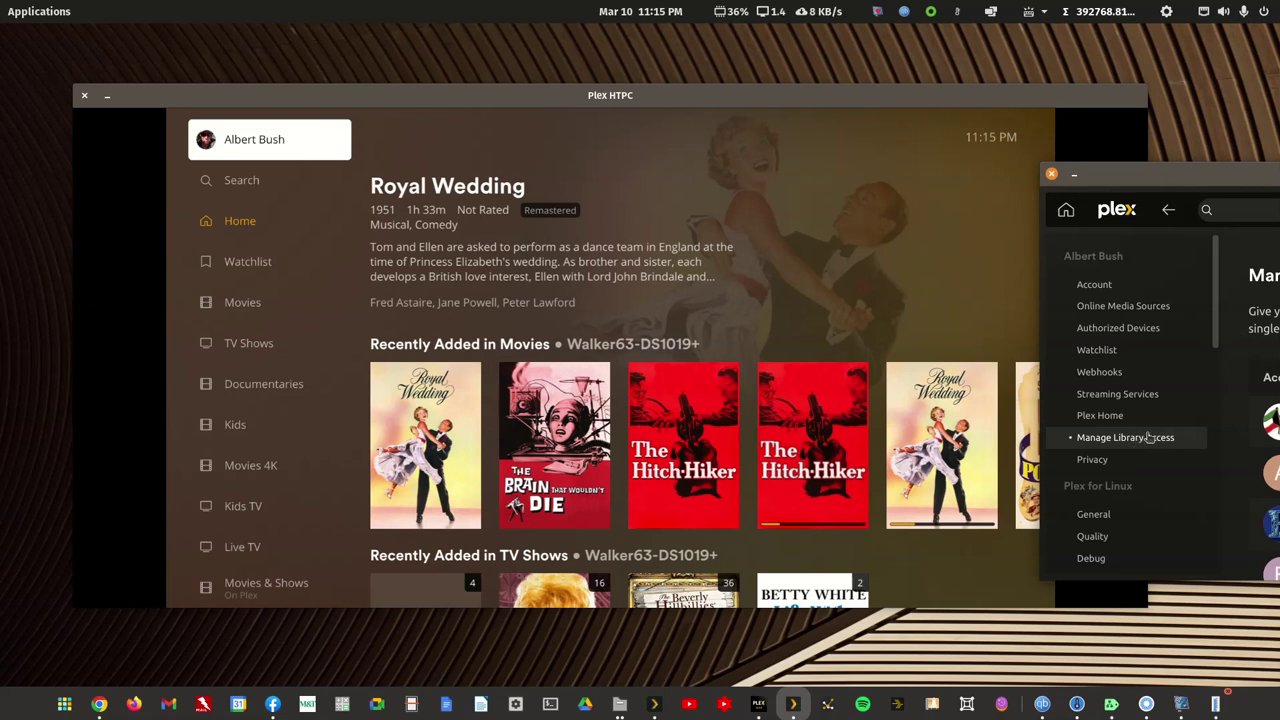
{"action": "key", "text": "alt+F4"}
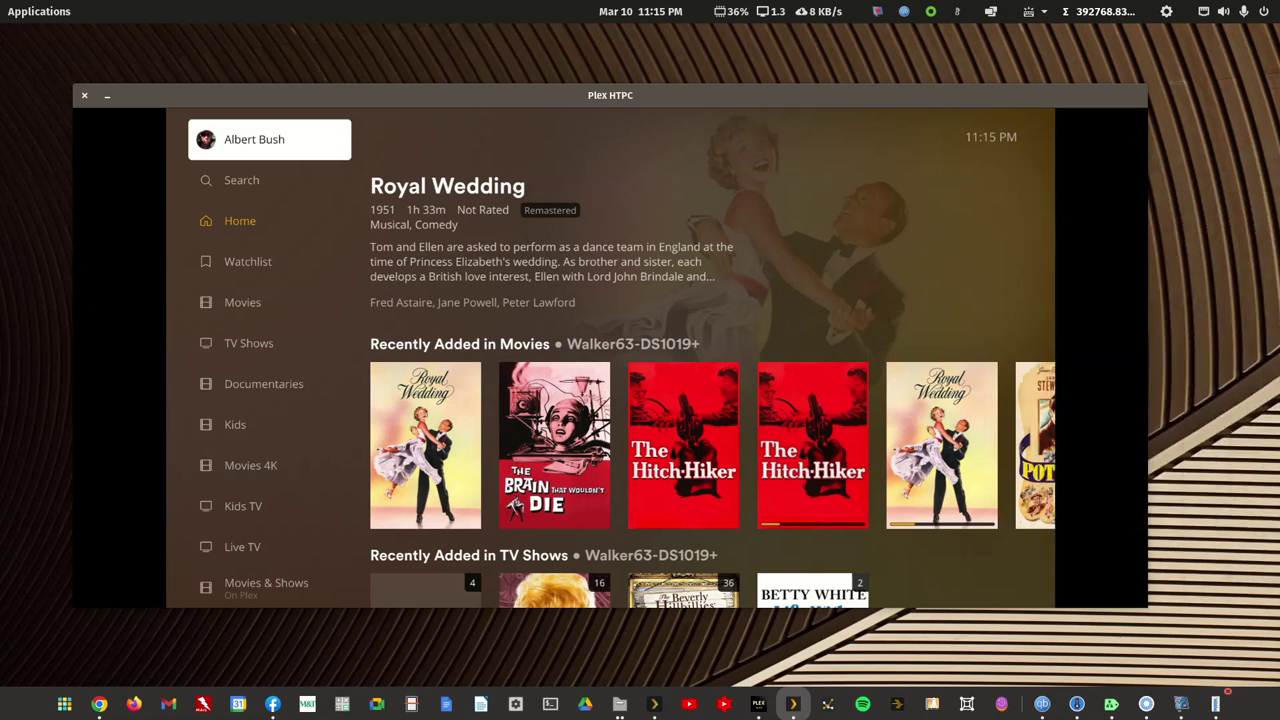
Maximize the Plex HTPC window and sign out of the current account
{"action": "double_click", "coordinate": [820, 96]}
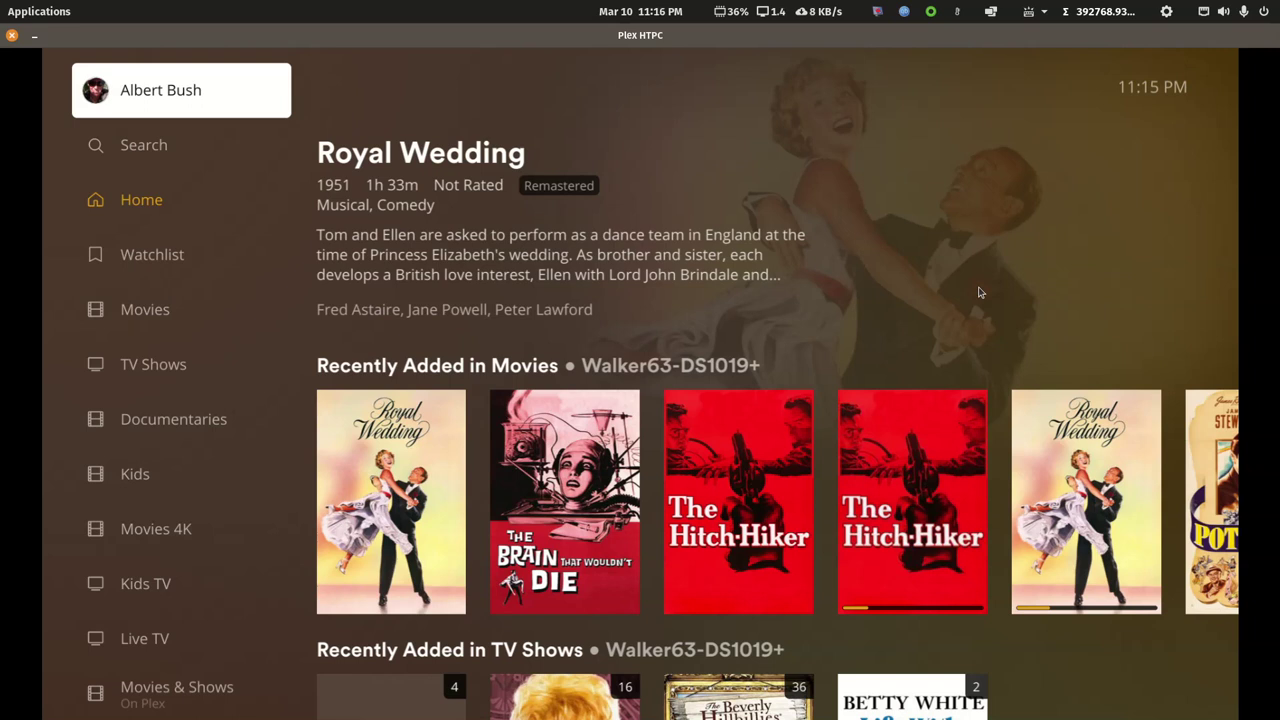
{"action": "key", "text": "Return"}
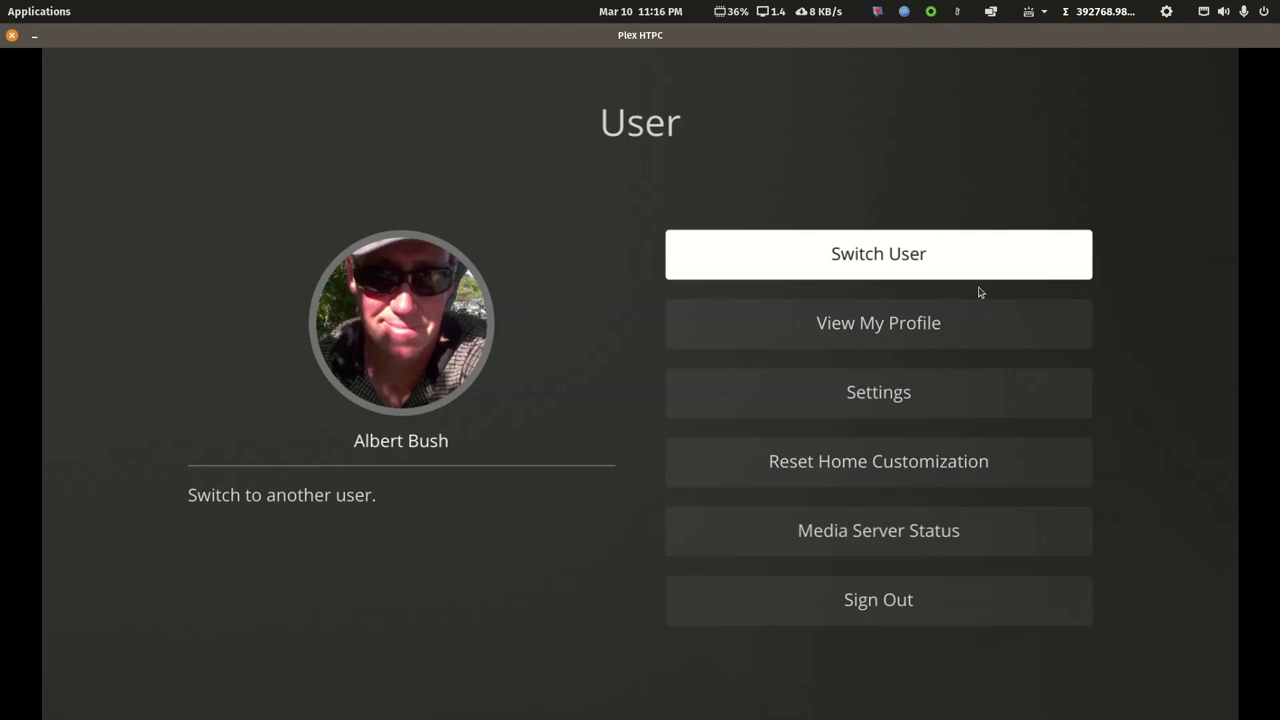
{"action": "key", "text": "Down"}
{"action": "key", "text": "Down"}
{"action": "key", "text": "Down"}
{"action": "key", "text": "Down"}
{"action": "key", "text": "Down"}
{"action": "key", "text": "Down"}
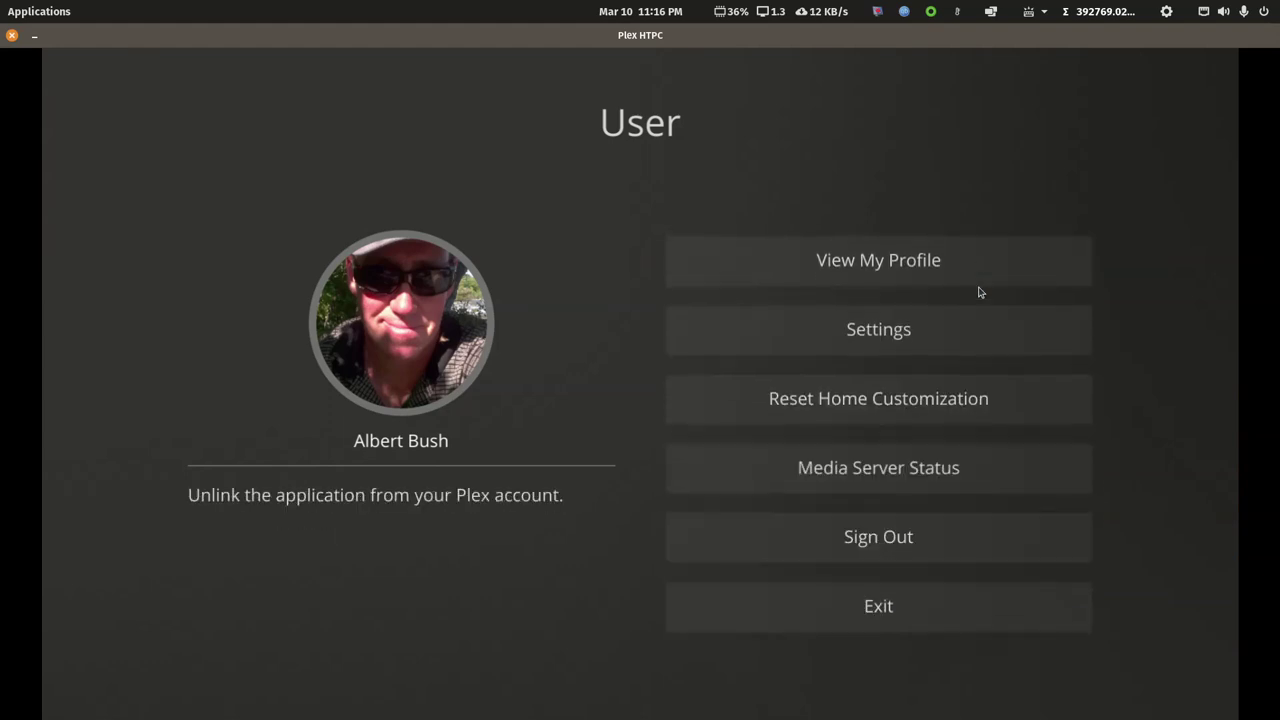
{"action": "key", "text": "Return"}
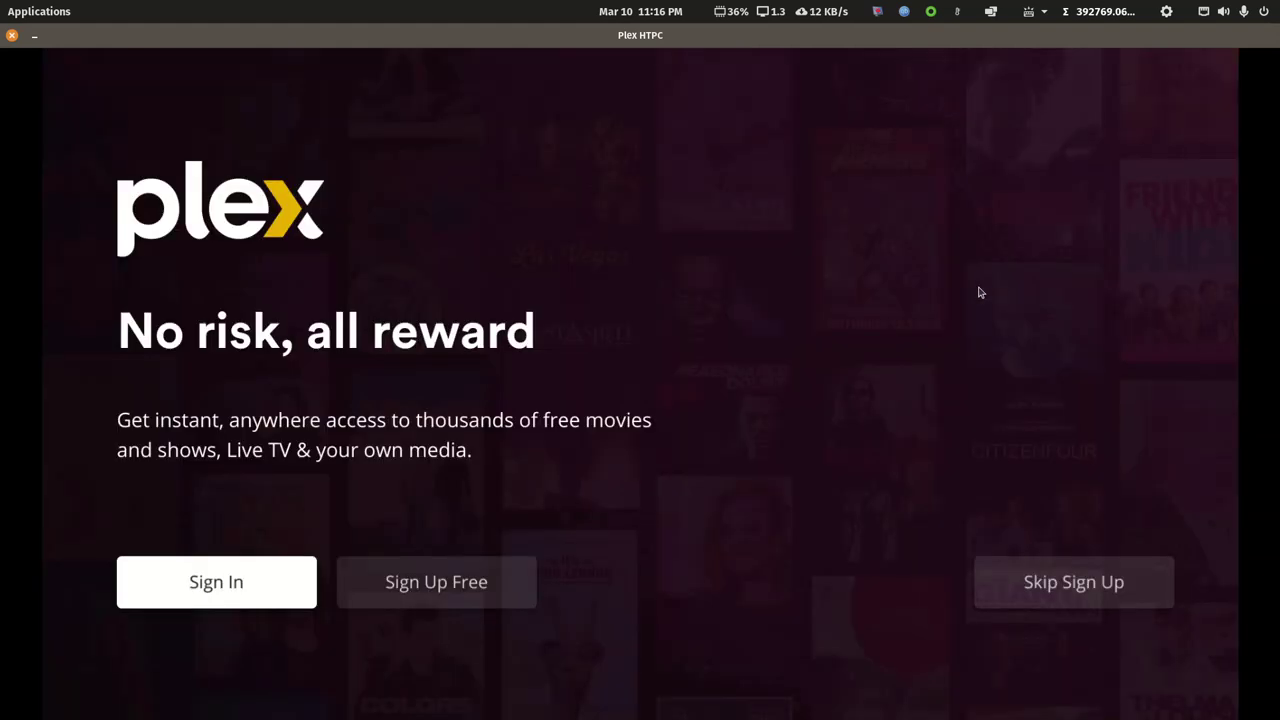
Sign in again and open the locked owner profile by entering its PIN
{"action": "key", "text": "Return"}
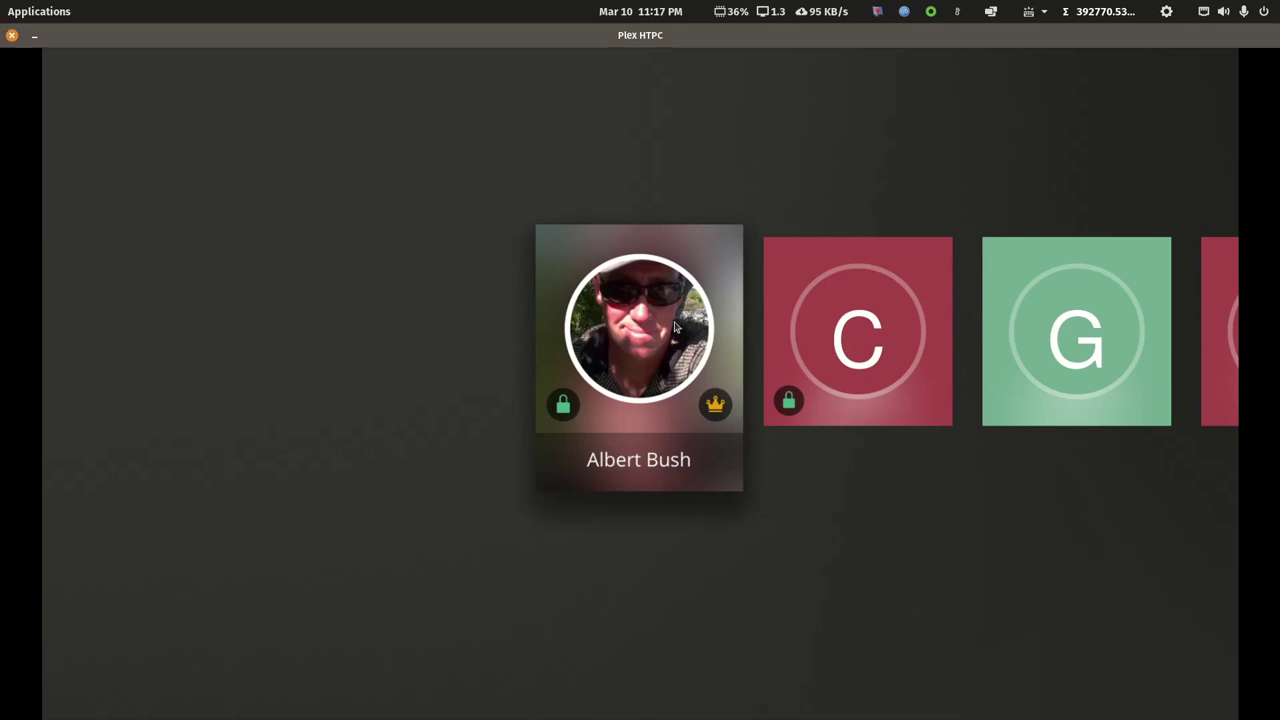
{"action": "key", "text": "Return"}
{"action": "key", "text": "Return"}
{"action": "key", "text": "Return"}
{"action": "key", "text": "Return"}
{"action": "key", "text": "Return"}
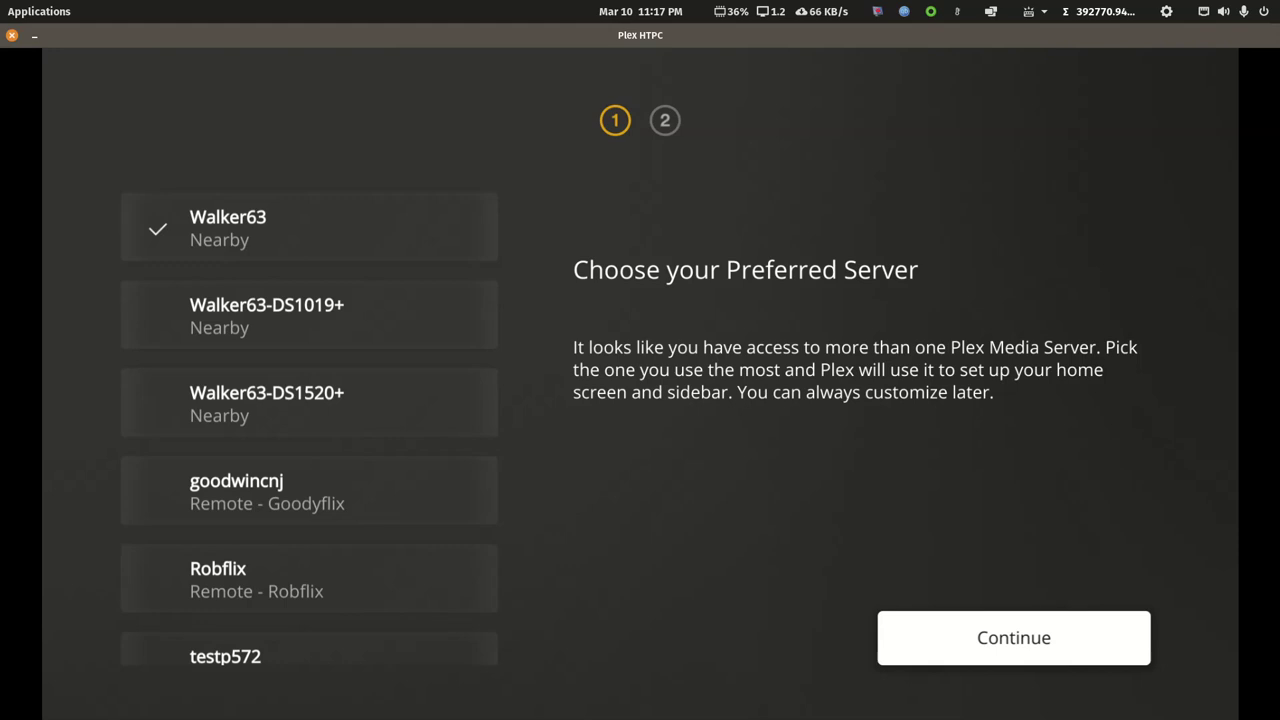
Choose Walker63-DS1019+ as the preferred server and continue to the navigation setup
{"action": "key", "text": "Left"}
{"action": "key", "text": "Down"}
{"action": "key", "text": "Down"}
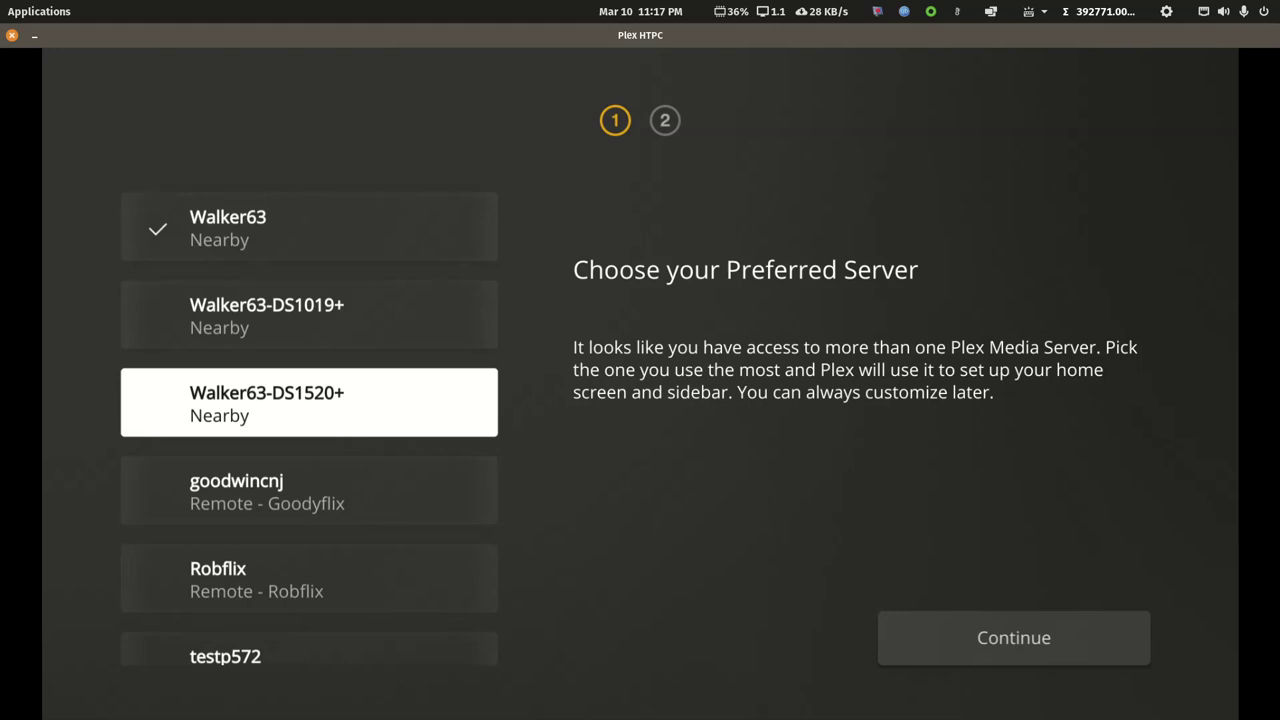
{"action": "key", "text": "Up"}
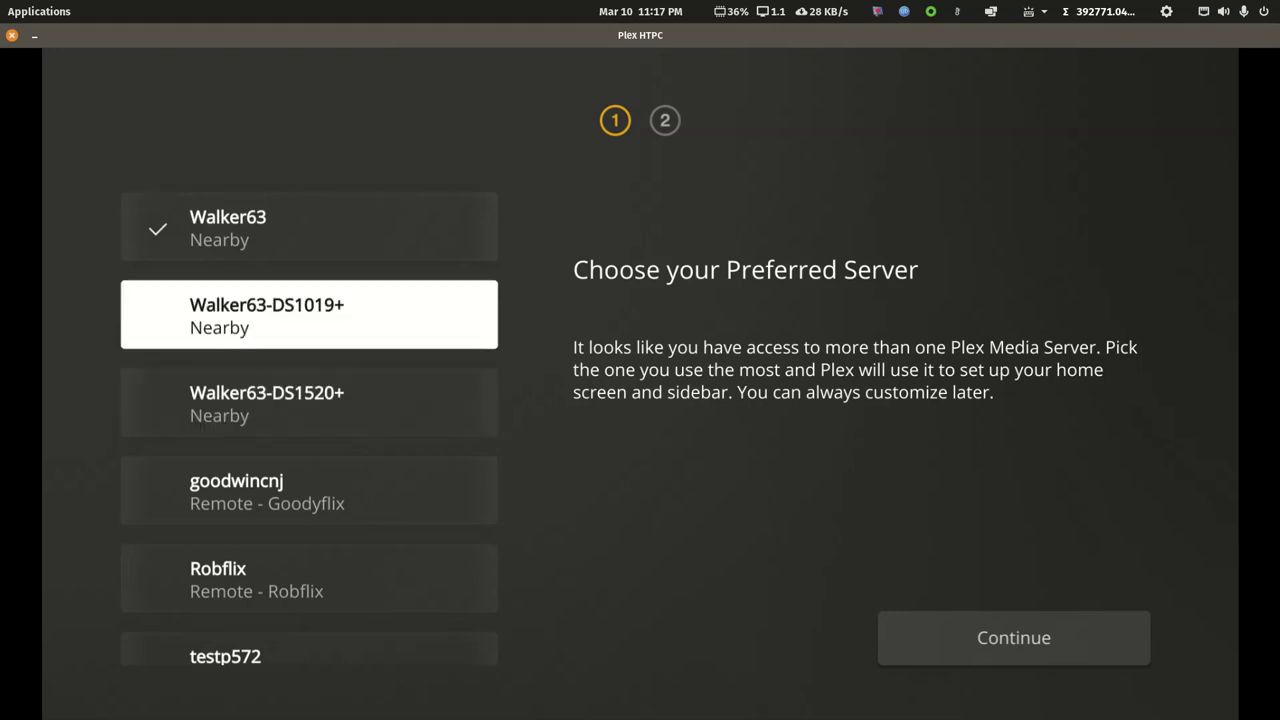
{"action": "key", "text": "Return"}
{"action": "key", "text": "Return"}
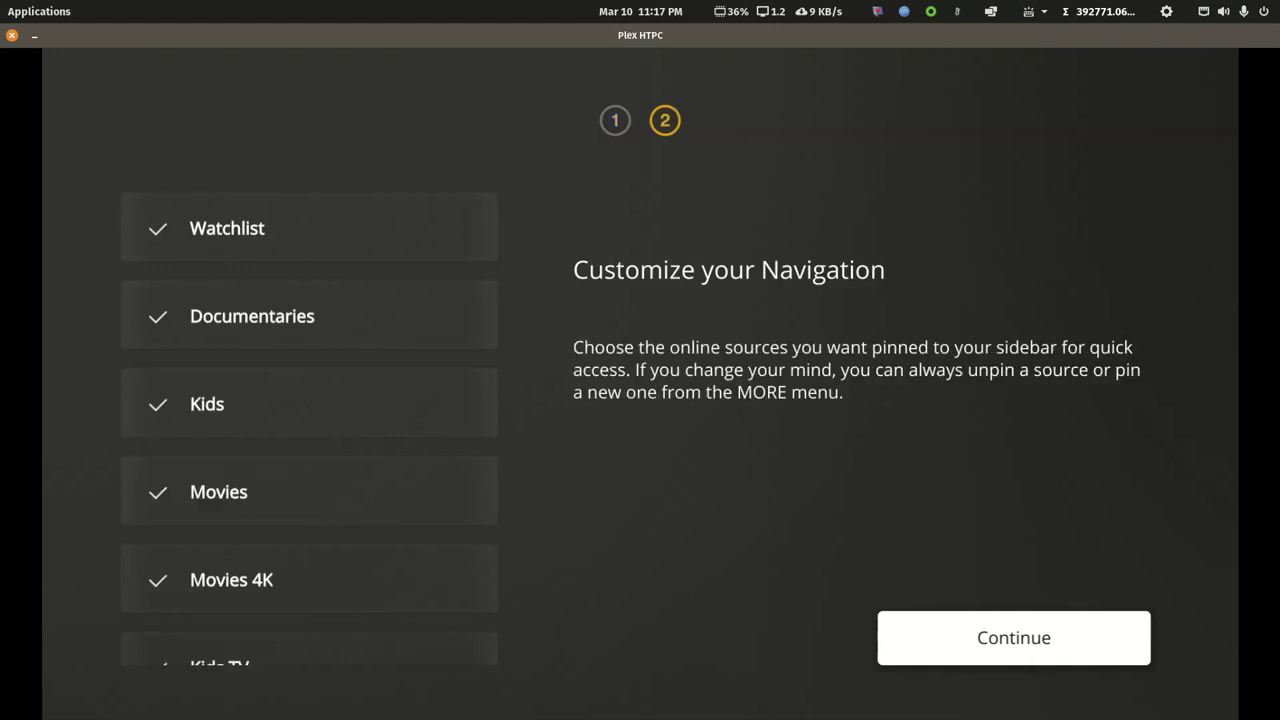
Deselect Movies & Shows on Plex from the sources pinned to the sidebar
{"action": "key", "text": "Left"}
{"action": "key", "text": "Down"}
{"action": "key", "text": "Down"}
{"action": "key", "text": "Down"}
{"action": "key", "text": "Down"}
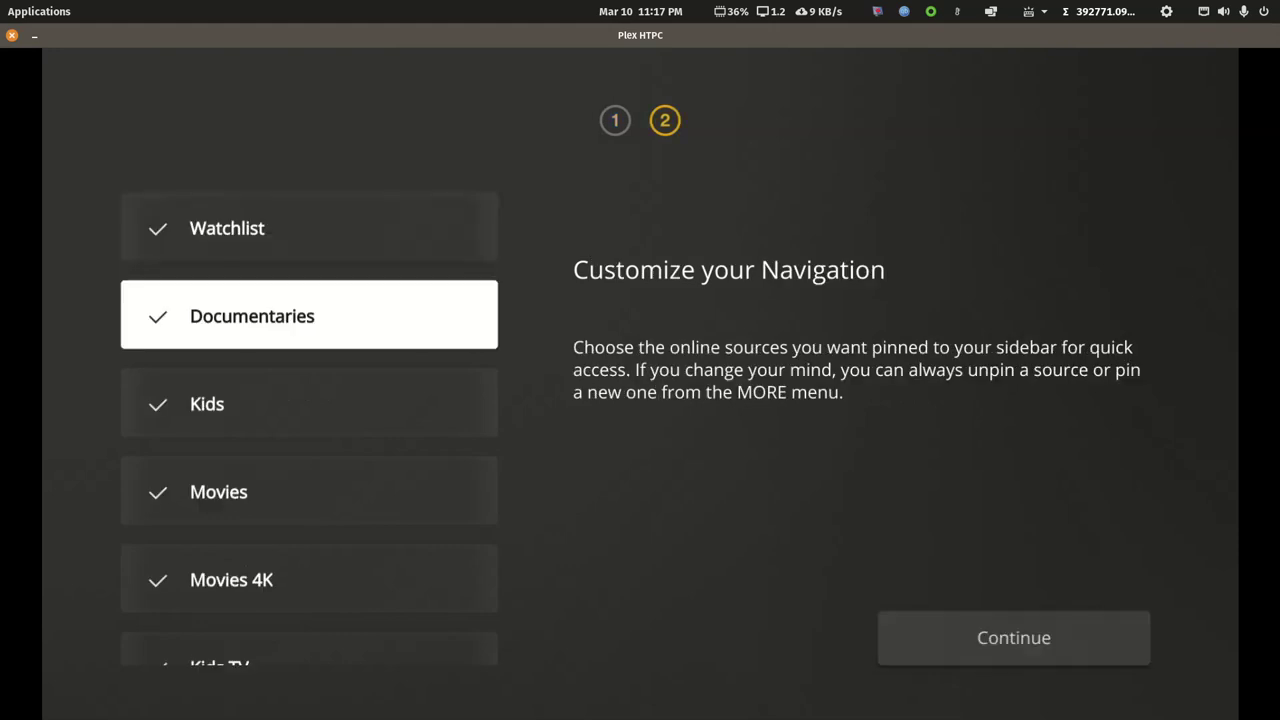
{"action": "key", "text": "Down"}
{"action": "key", "text": "Down"}
{"action": "key", "text": "Down"}
{"action": "key", "text": "Down"}
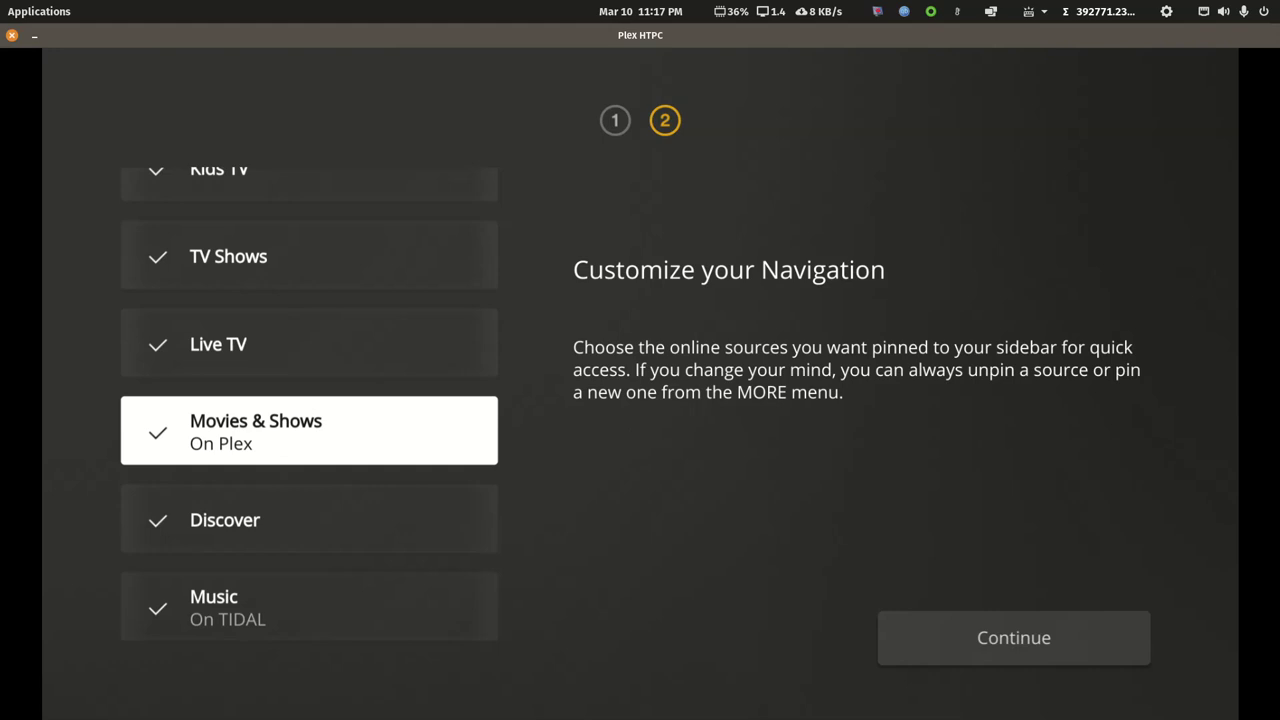
{"action": "key", "text": "Up"}
{"action": "key", "text": "Down"}
{"action": "key", "text": "Return"}
Deselect Discover and Music on TIDAL from the sources pinned to the sidebar
{"action": "key", "text": "Down"}
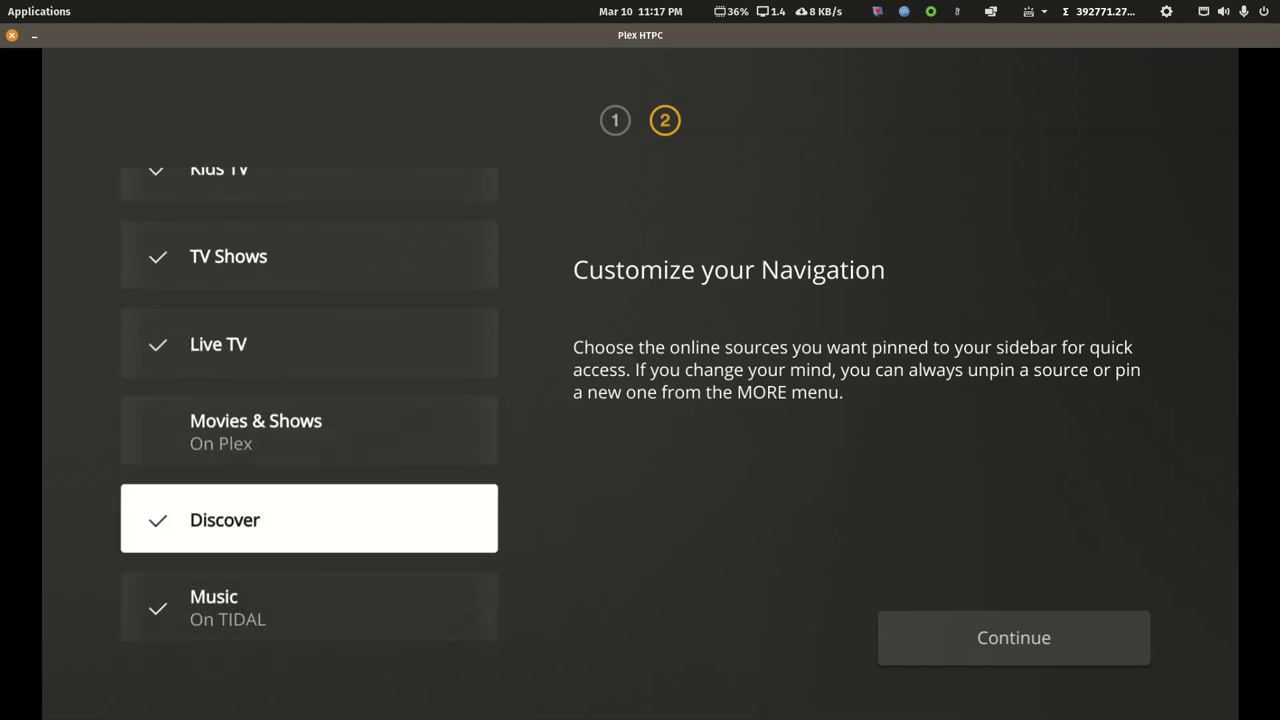
{"action": "key", "text": "Return"}
{"action": "key", "text": "Down"}
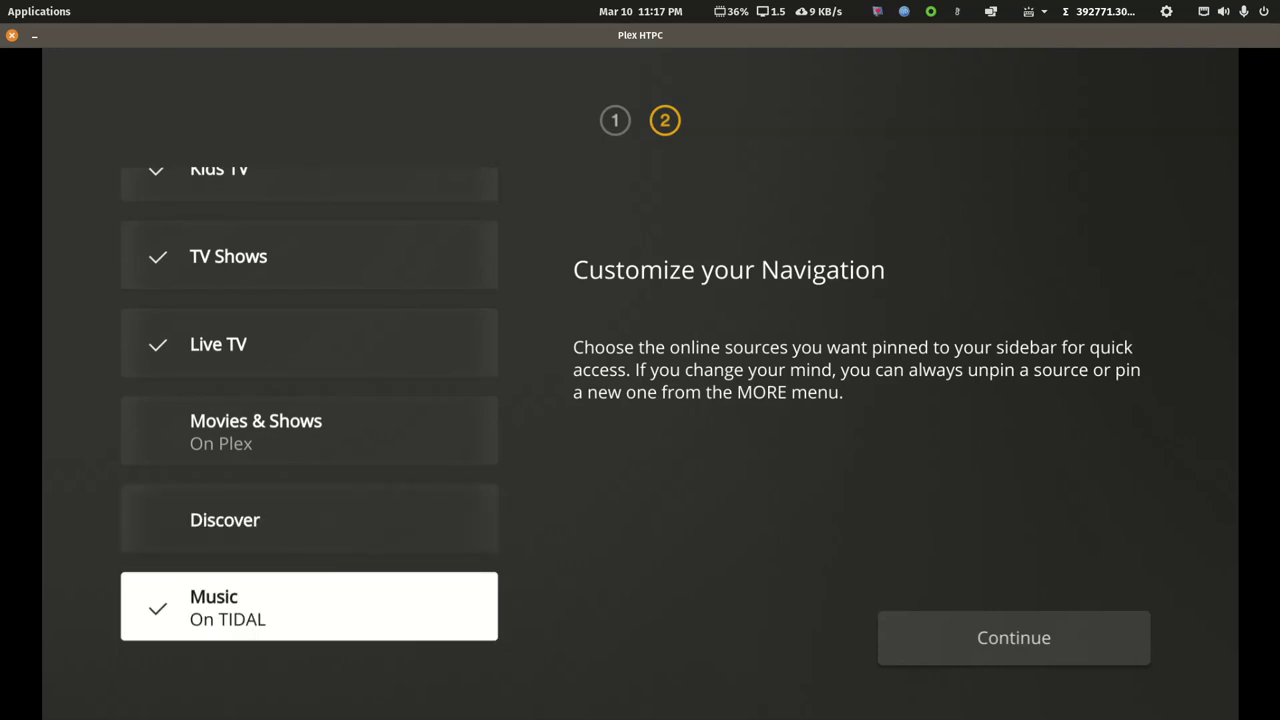
{"action": "key", "text": "Return"}
Deselect Live TV and Watchlist from the sources pinned to the sidebar
{"action": "key", "text": "Up"}
{"action": "key", "text": "Up"}
{"action": "key", "text": "Up"}
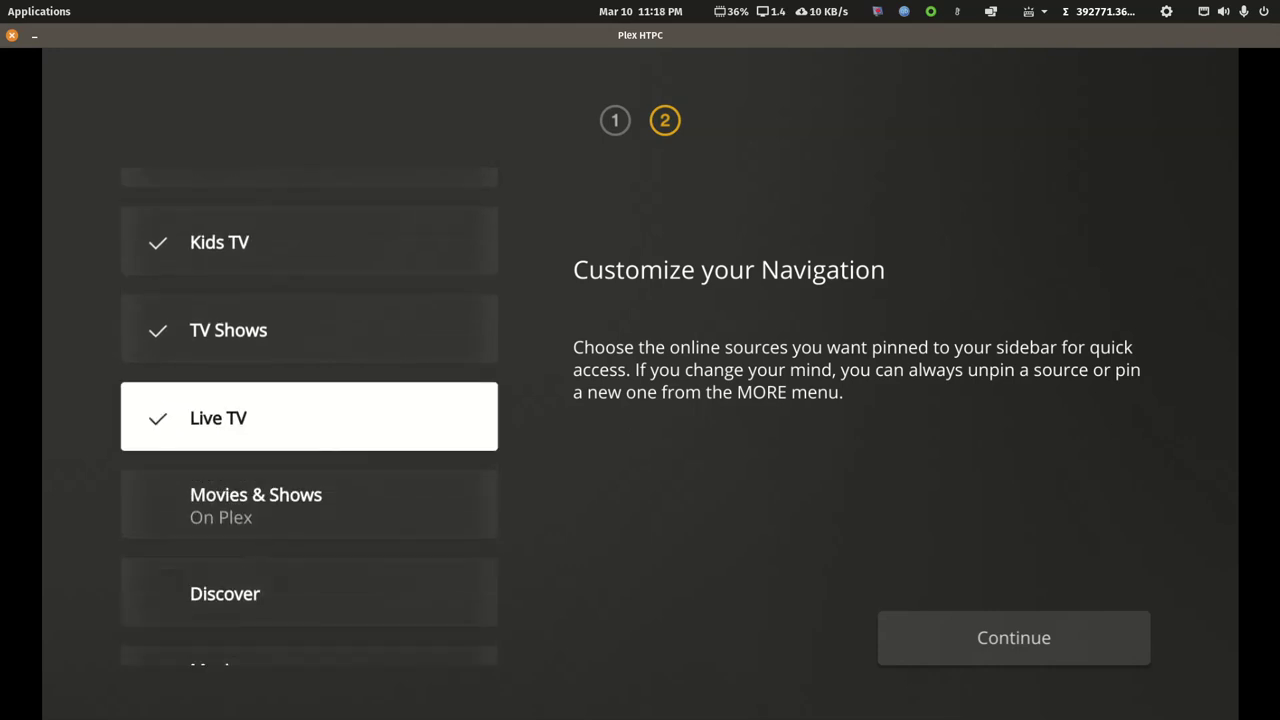
{"action": "key", "text": "Up"}
{"action": "key", "text": "Up"}
{"action": "key", "text": "Up"}
{"action": "key", "text": "Up"}
{"action": "key", "text": "Up"}
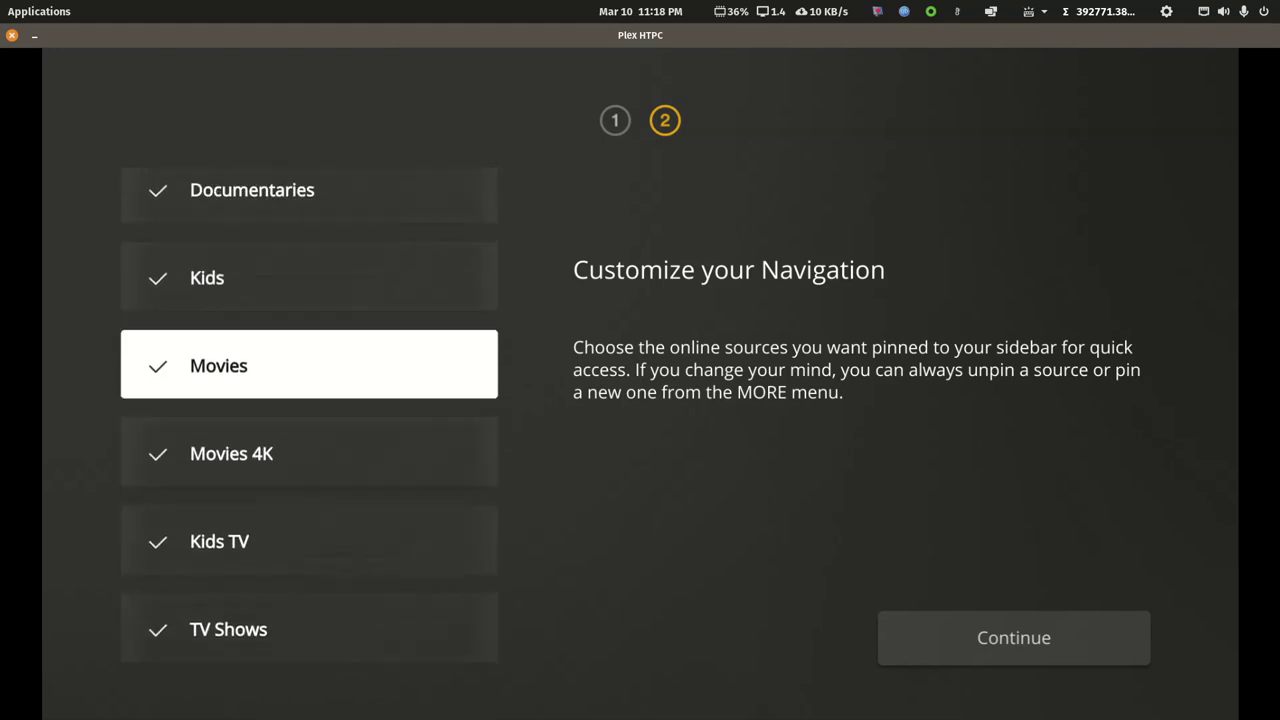
{"action": "key", "text": "Up"}
{"action": "key", "text": "Up"}
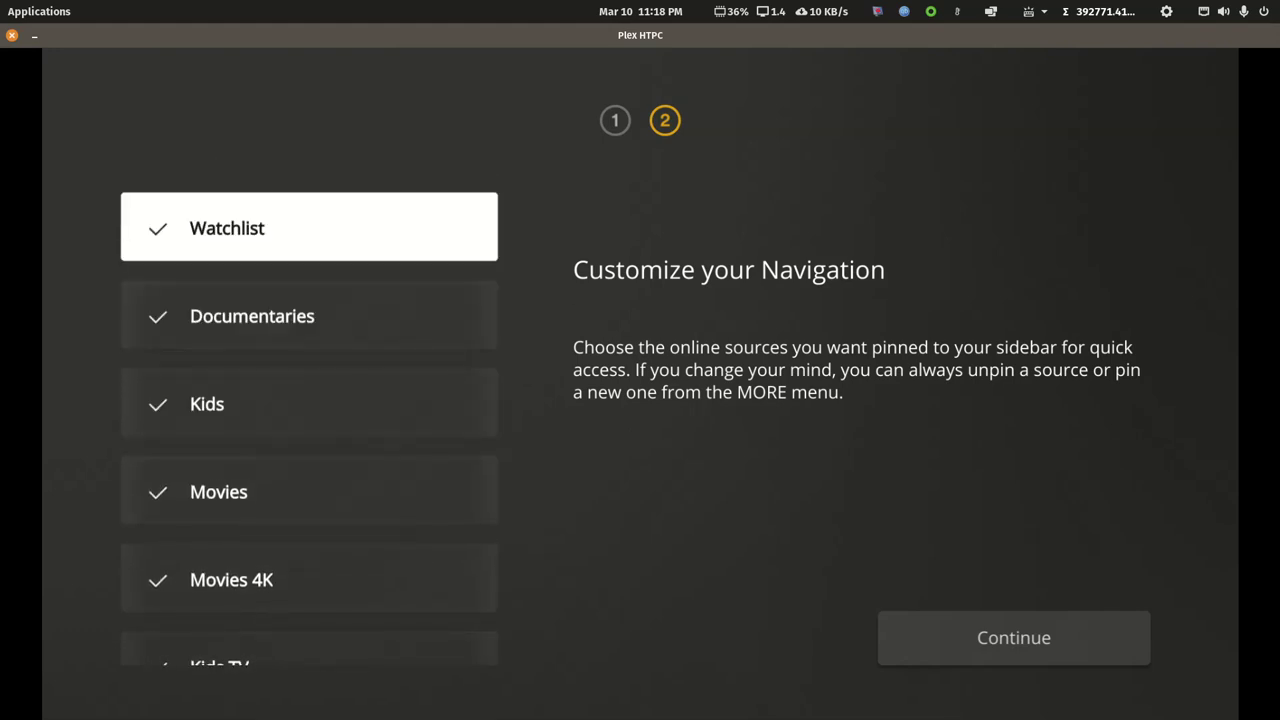
{"action": "key", "text": "Return"}
Deselect the Documentaries, Kids, Movies 4K and Kids TV libraries from the pinned sources
{"action": "key", "text": "Down"}
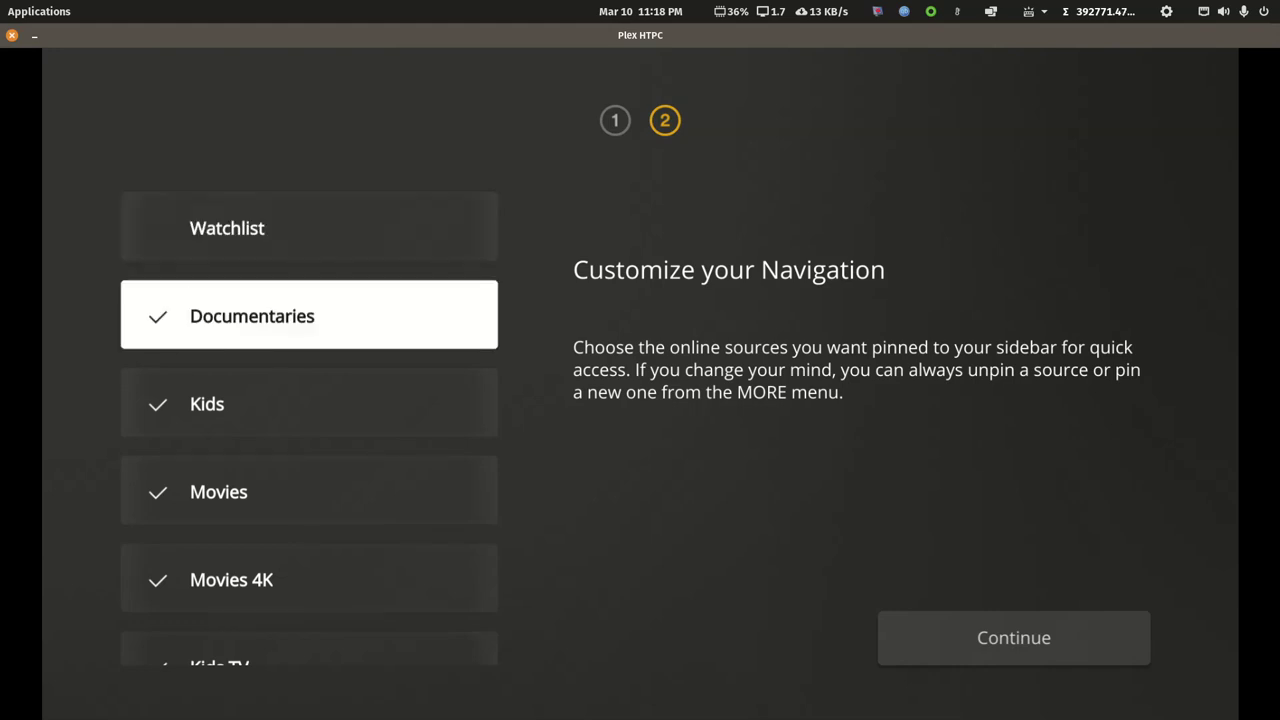
{"action": "key", "text": "Return"}
{"action": "key", "text": "Down"}
{"action": "key", "text": "Return"}
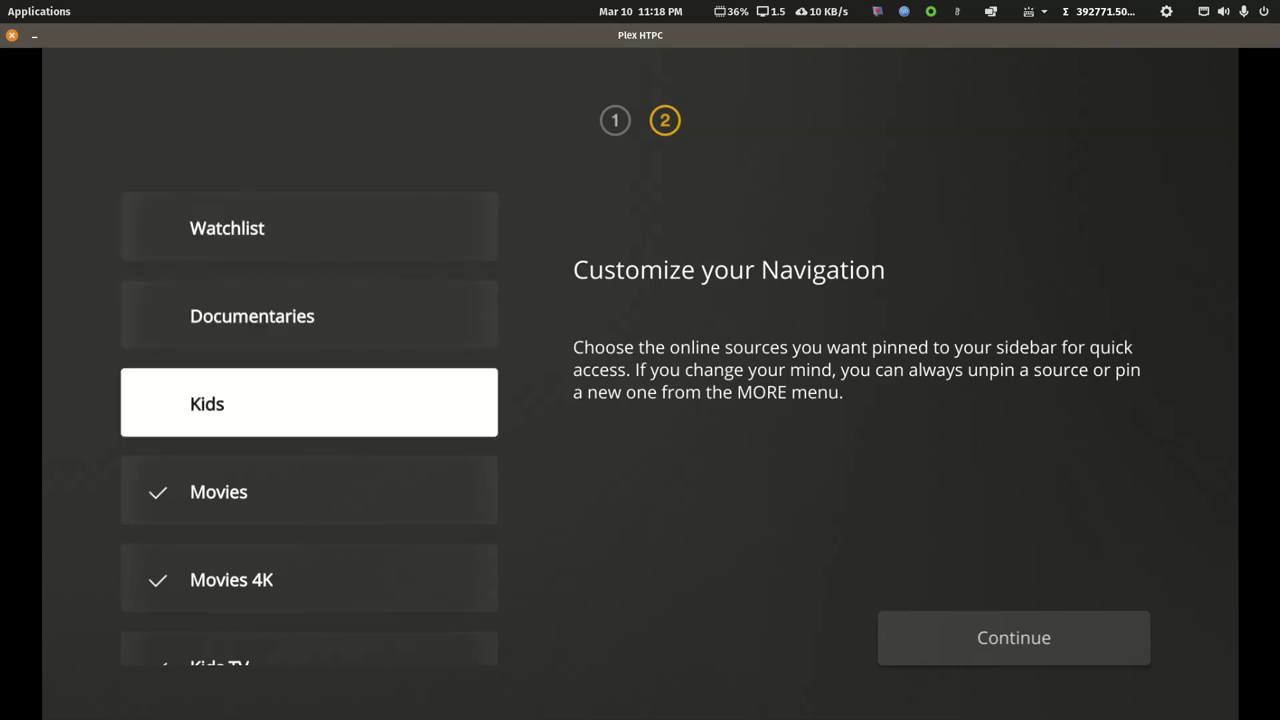
{"action": "key", "text": "Down"}
{"action": "key", "text": "Down"}
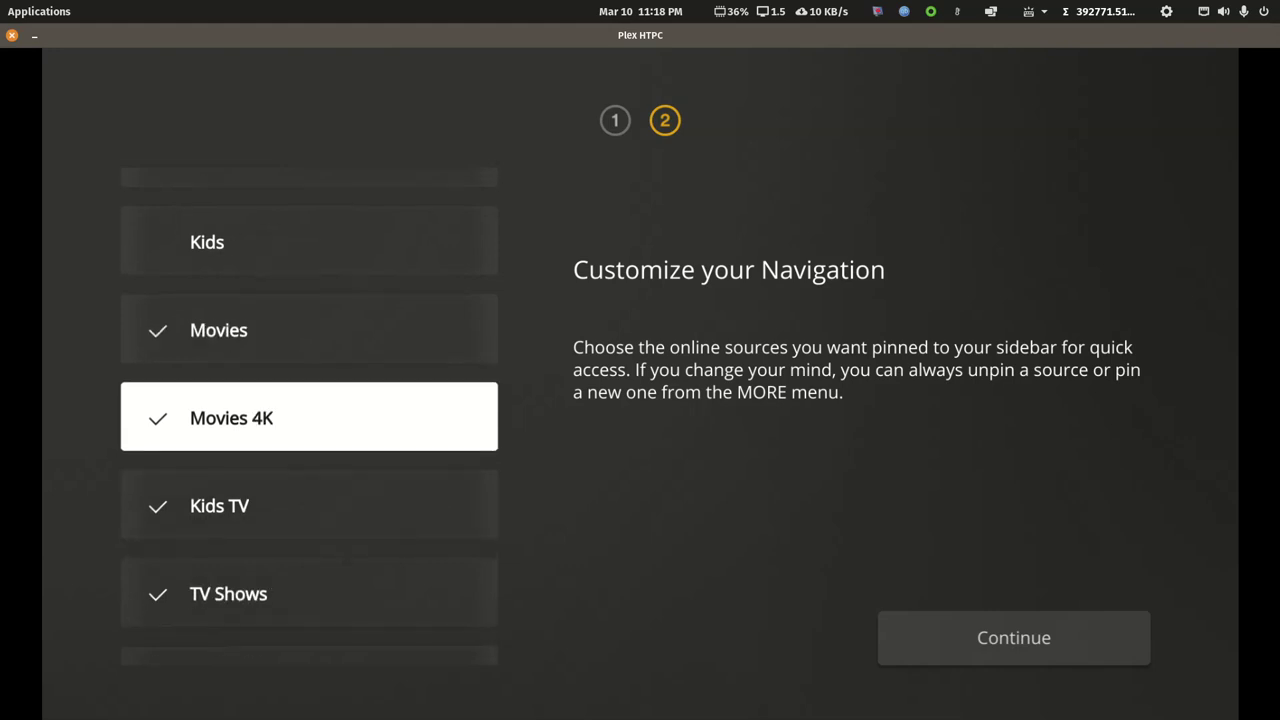
{"action": "key", "text": "Return"}
{"action": "key", "text": "Down"}
{"action": "key", "text": "Return"}
Finish the navigation setup with only Movies and TV Shows pinned
{"action": "key", "text": "Down"}
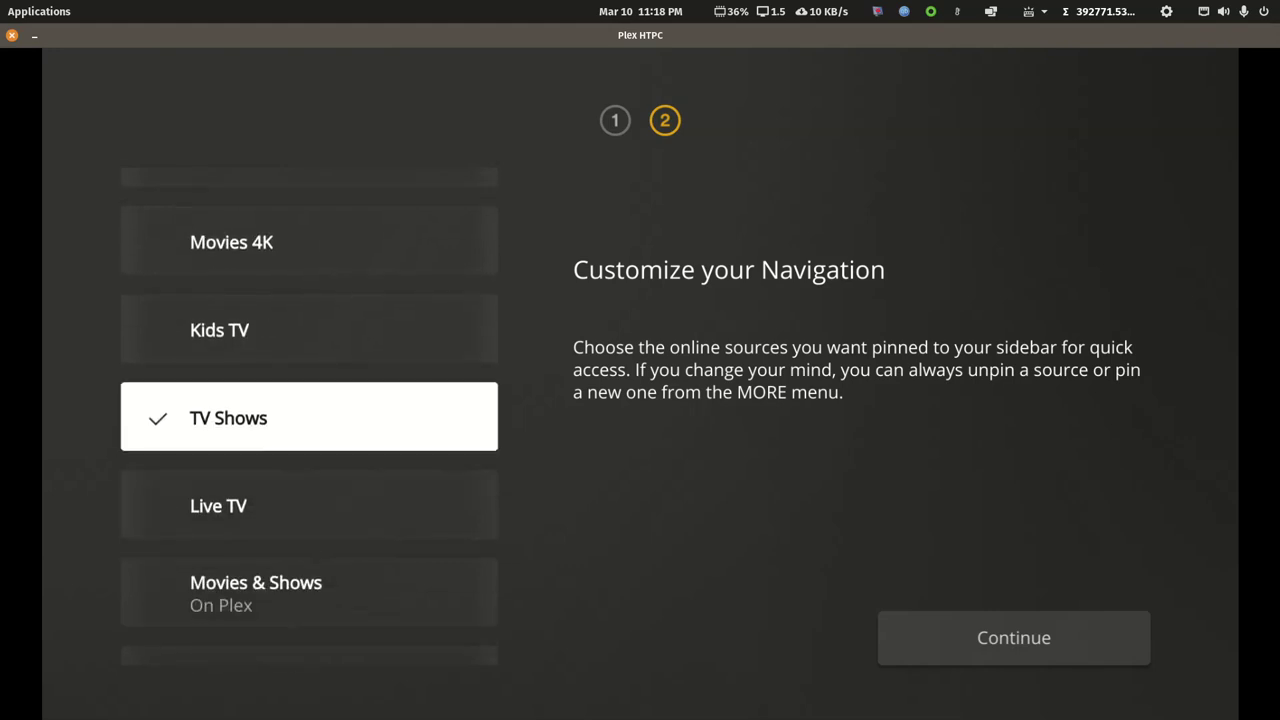
{"action": "key", "text": "Up"}
{"action": "key", "text": "Up"}
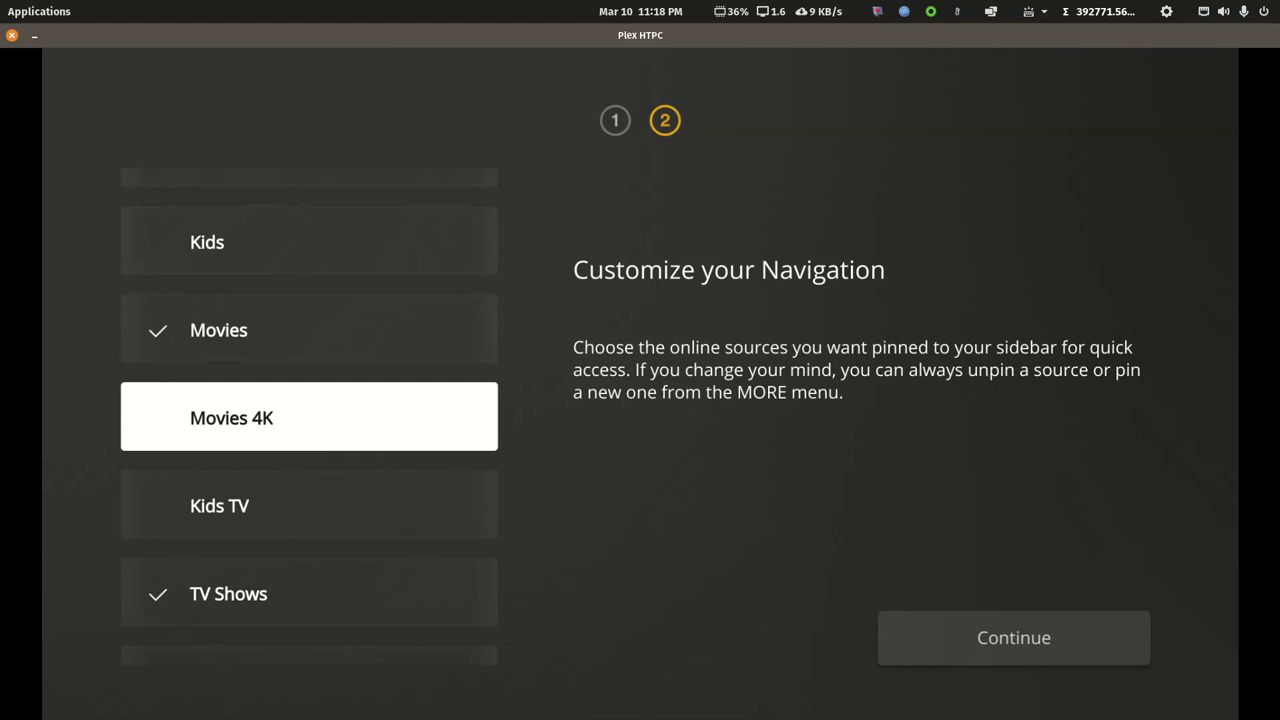
{"action": "key", "text": "Right"}
{"action": "key", "text": "Return"}
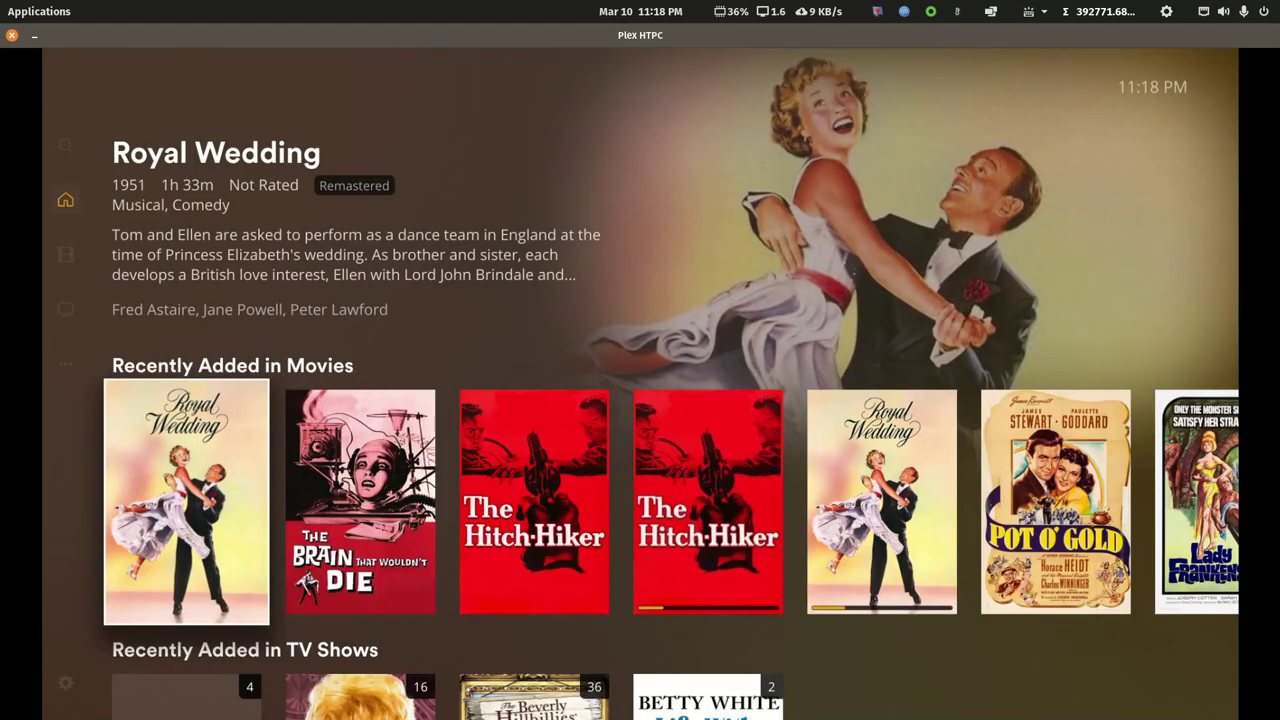
Go through the pinned libraries in the sidebar and open the More list of servers
{"action": "key", "text": "Left"}
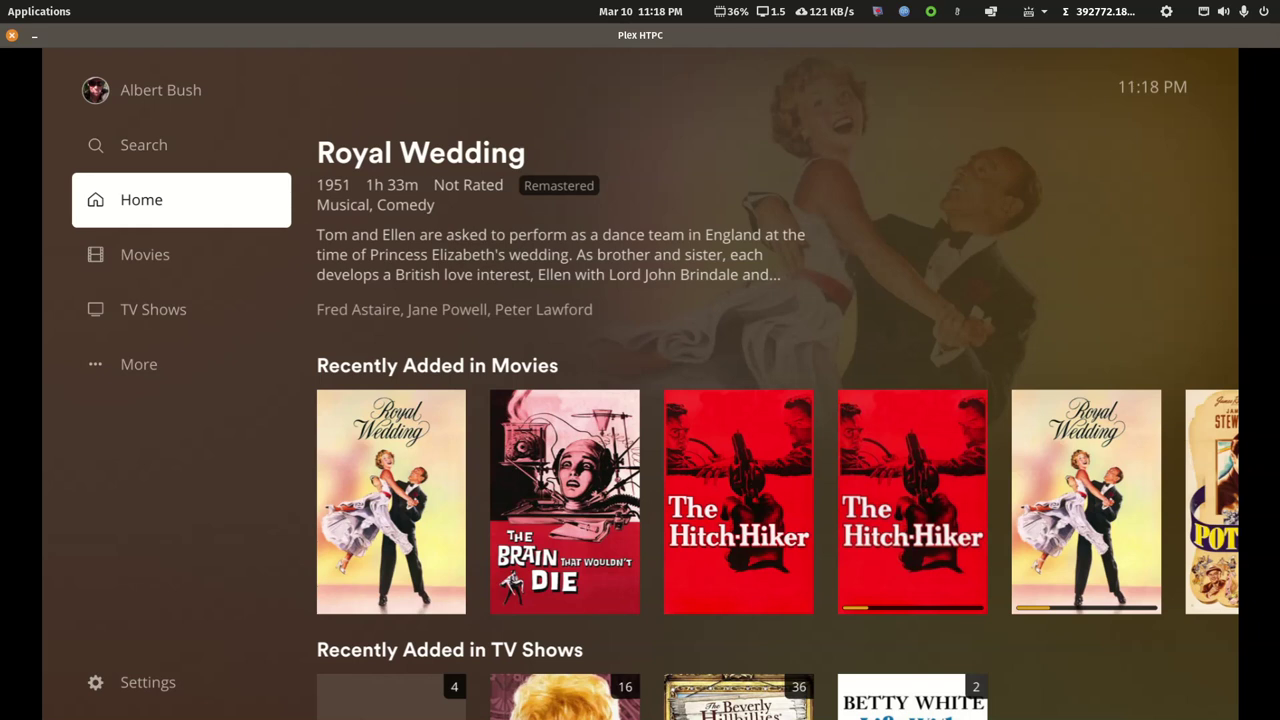
{"action": "key", "text": "Up"}
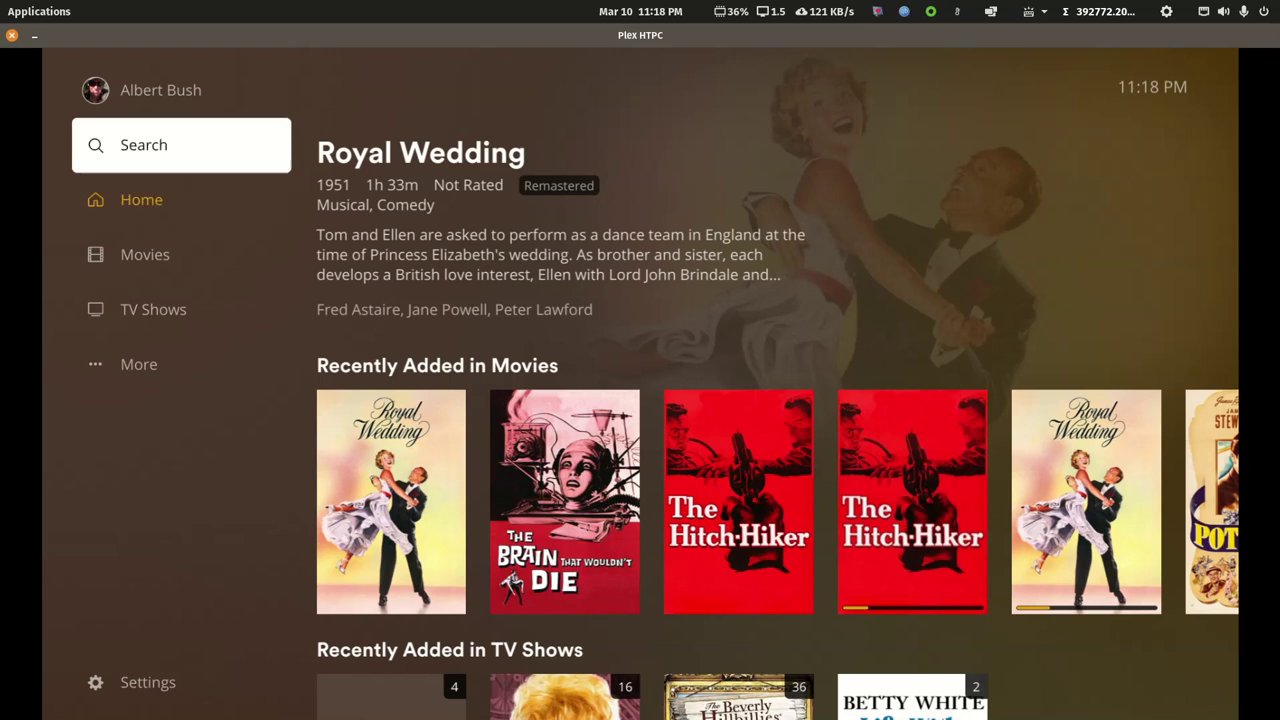
{"action": "key", "text": "Down"}
{"action": "key", "text": "Down"}
{"action": "key", "text": "Return"}
{"action": "key", "text": "Down"}
{"action": "key", "text": "Down"}
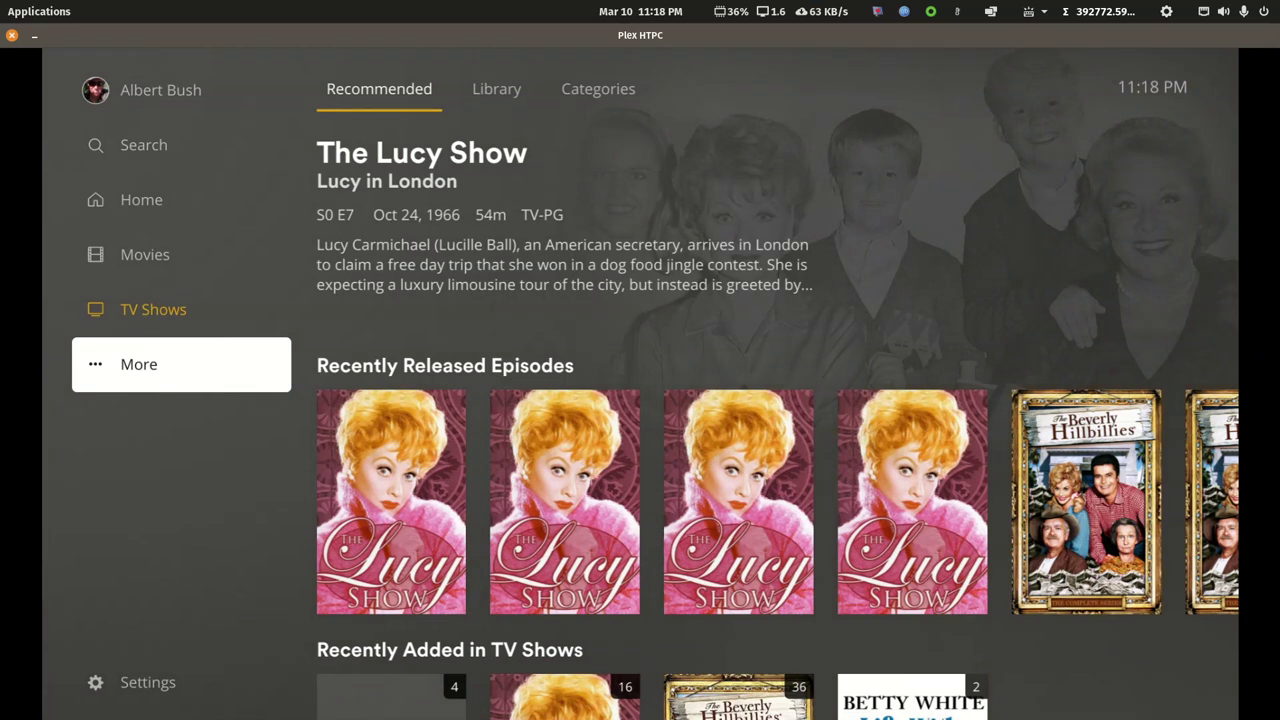
{"action": "key", "text": "Return"}
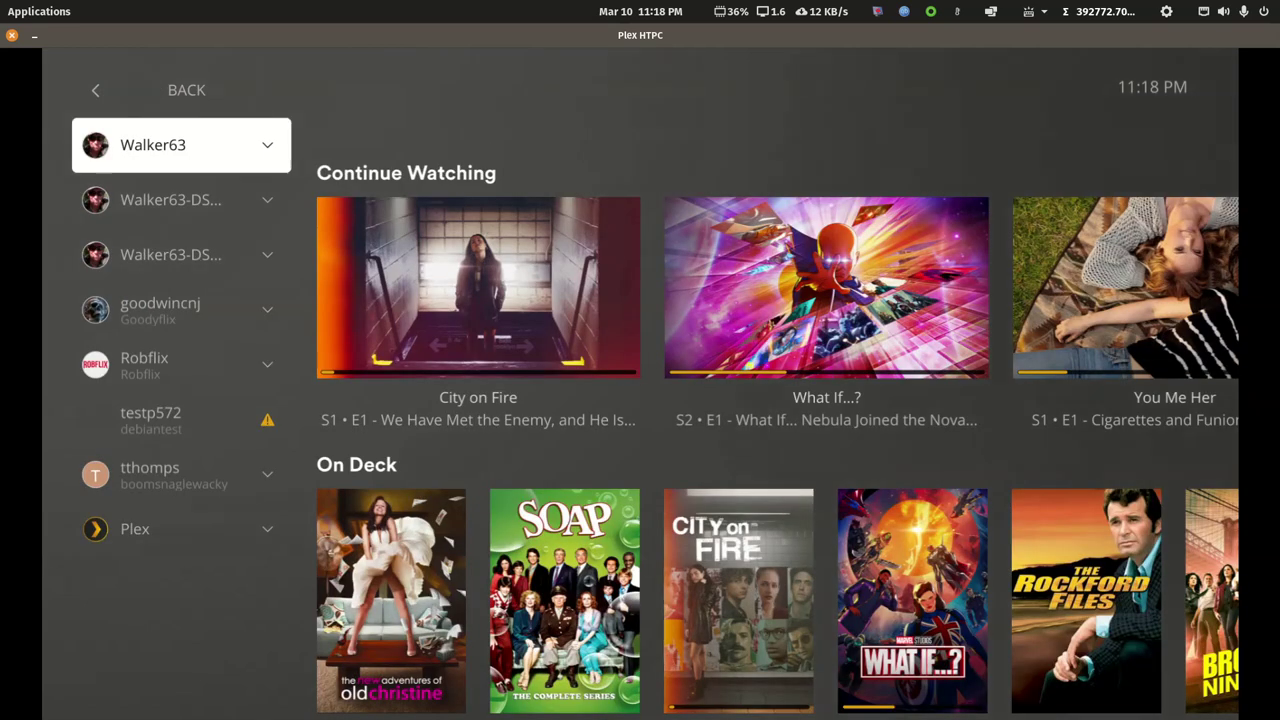
Expand the DS1019+ server in the More list to show its libraries
{"action": "key", "text": "Return"}
{"action": "key", "text": "Return"}
{"action": "key", "text": "Down"}
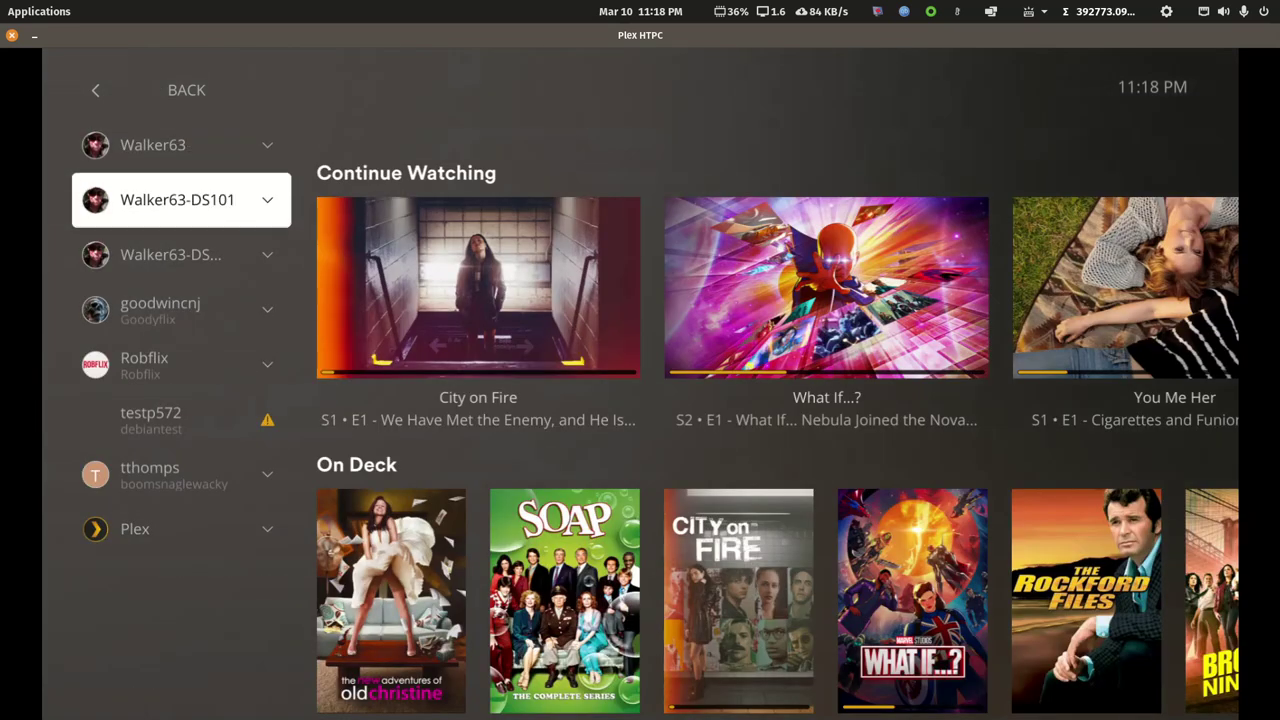
{"action": "key", "text": "Return"}
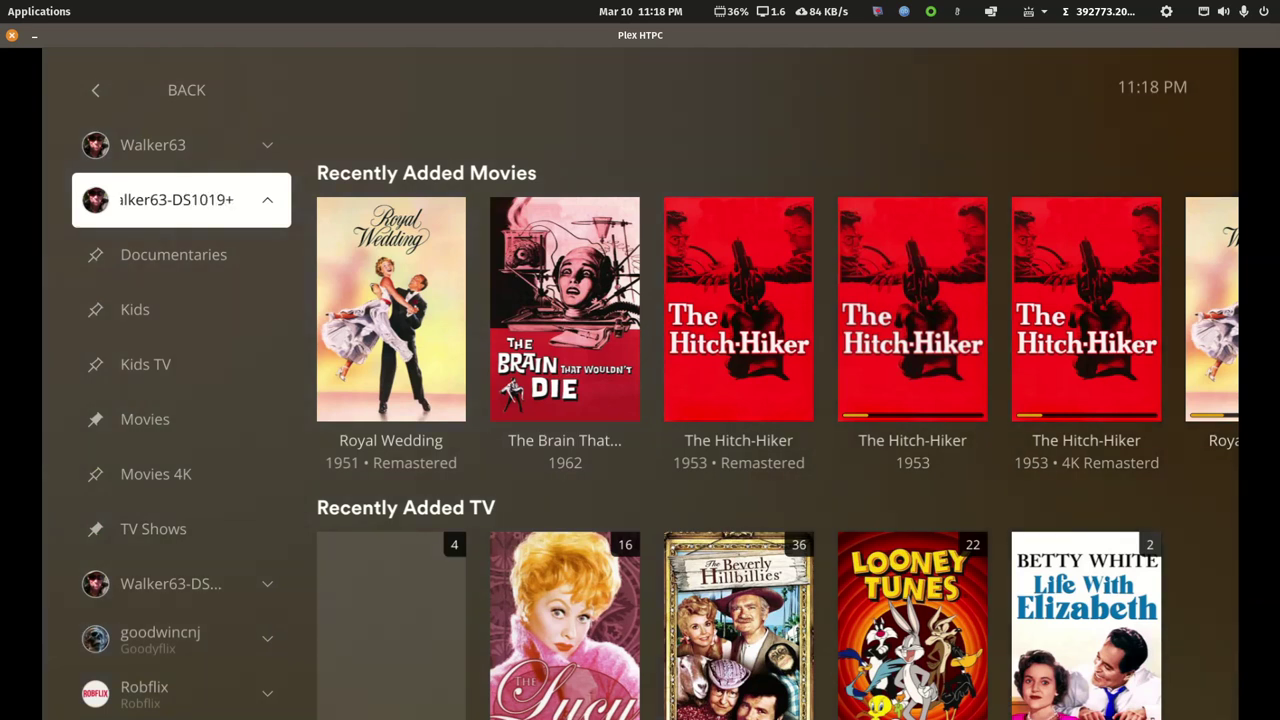
Pin the Documentaries library of the DS1019+ server and return to the main sidebar
{"action": "key", "text": "Down"}
{"action": "key", "text": "Down"}
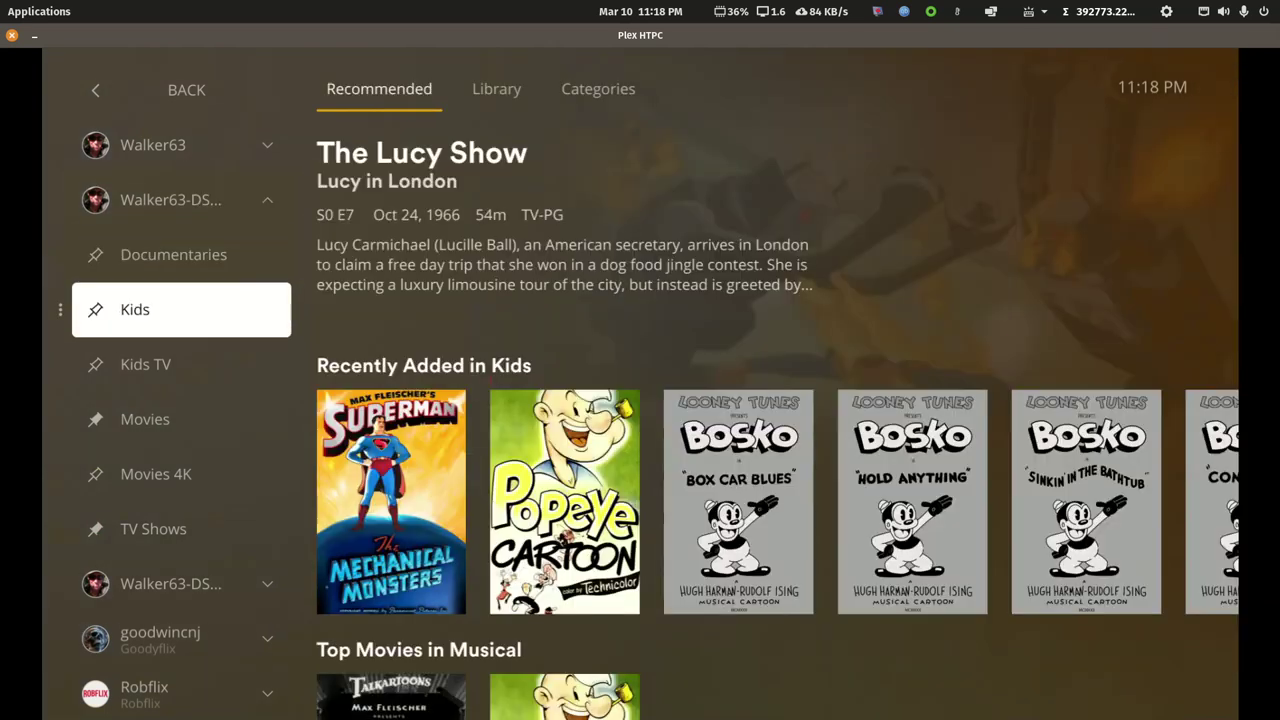
{"action": "key", "text": "Up"}
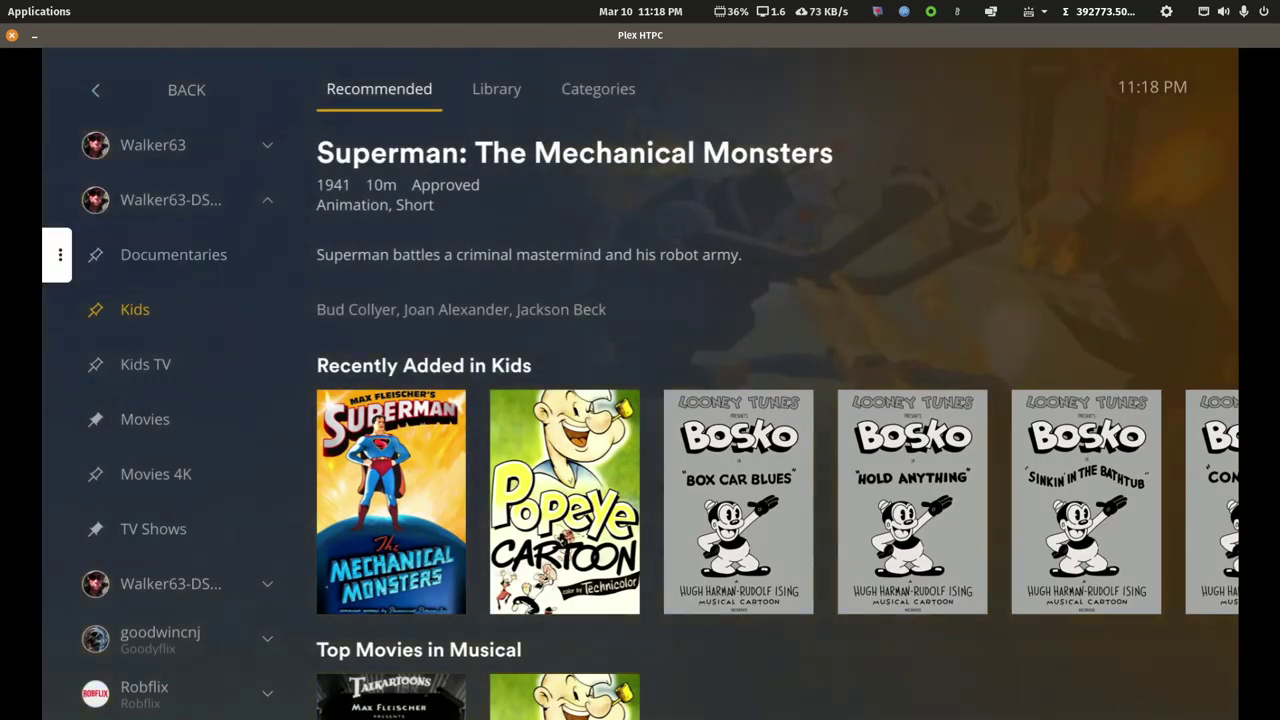
{"action": "key", "text": "c"}
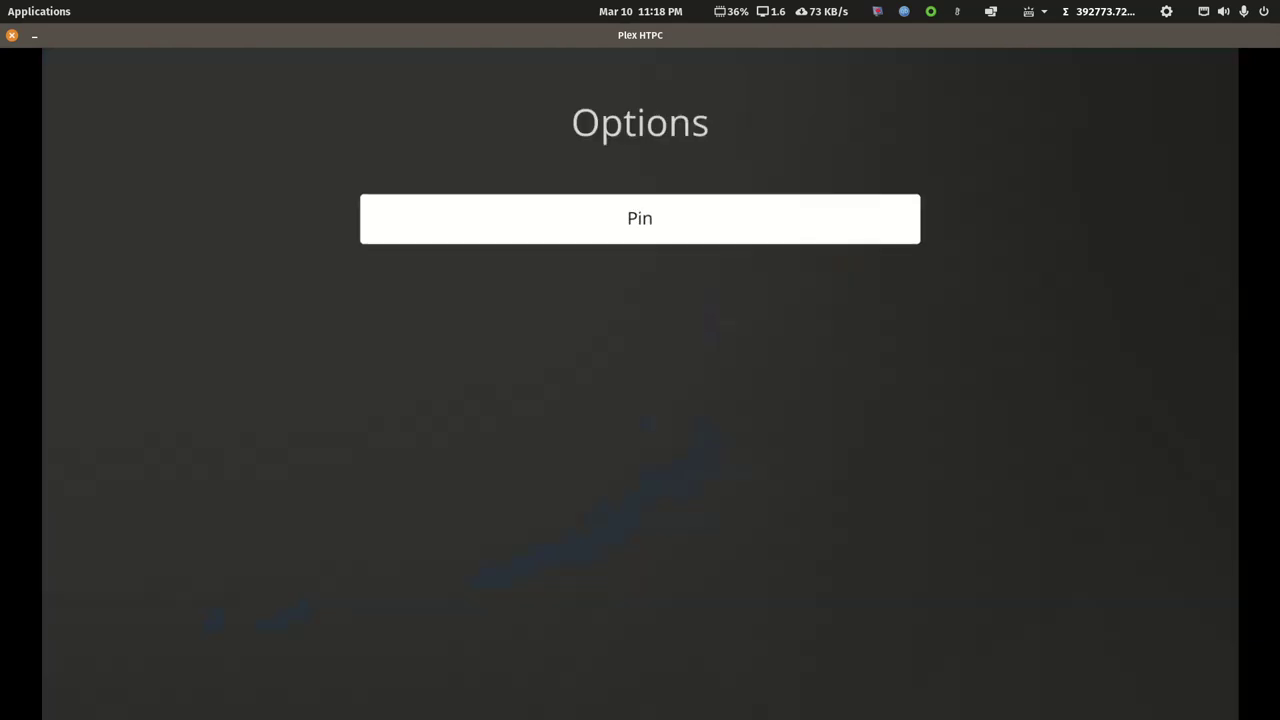
{"action": "key", "text": "Return"}
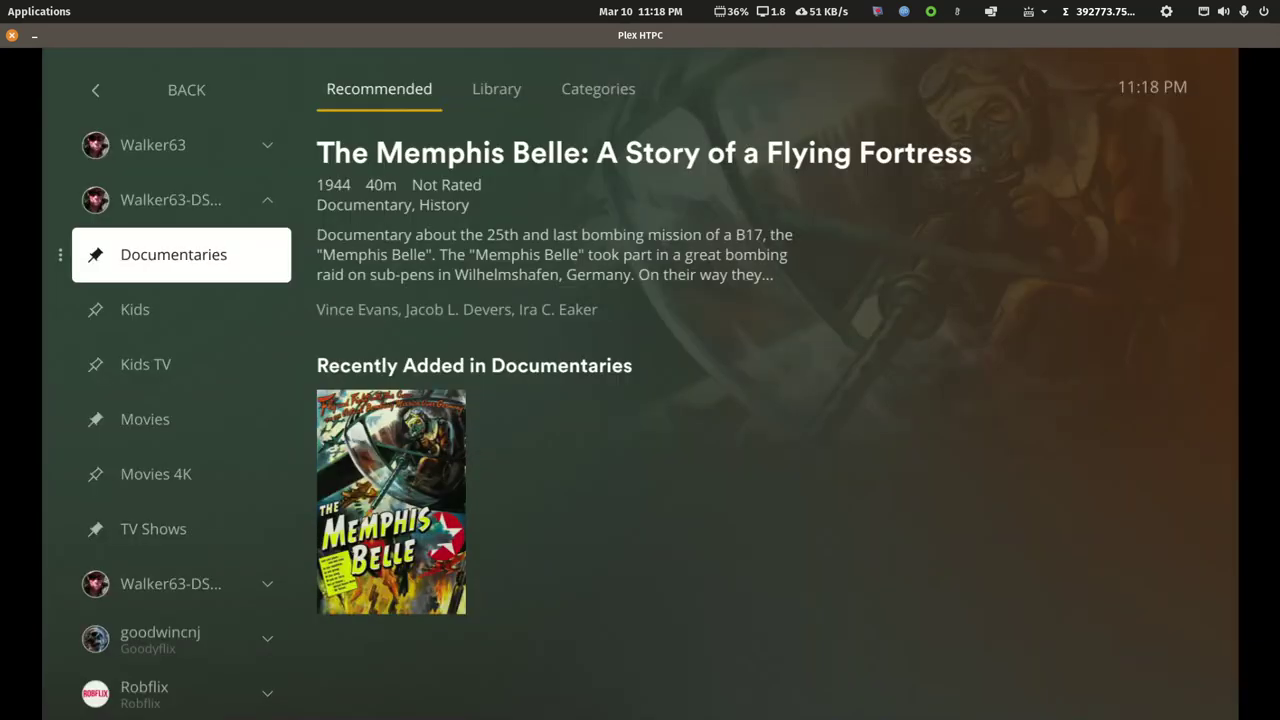
{"action": "key", "text": "Escape"}
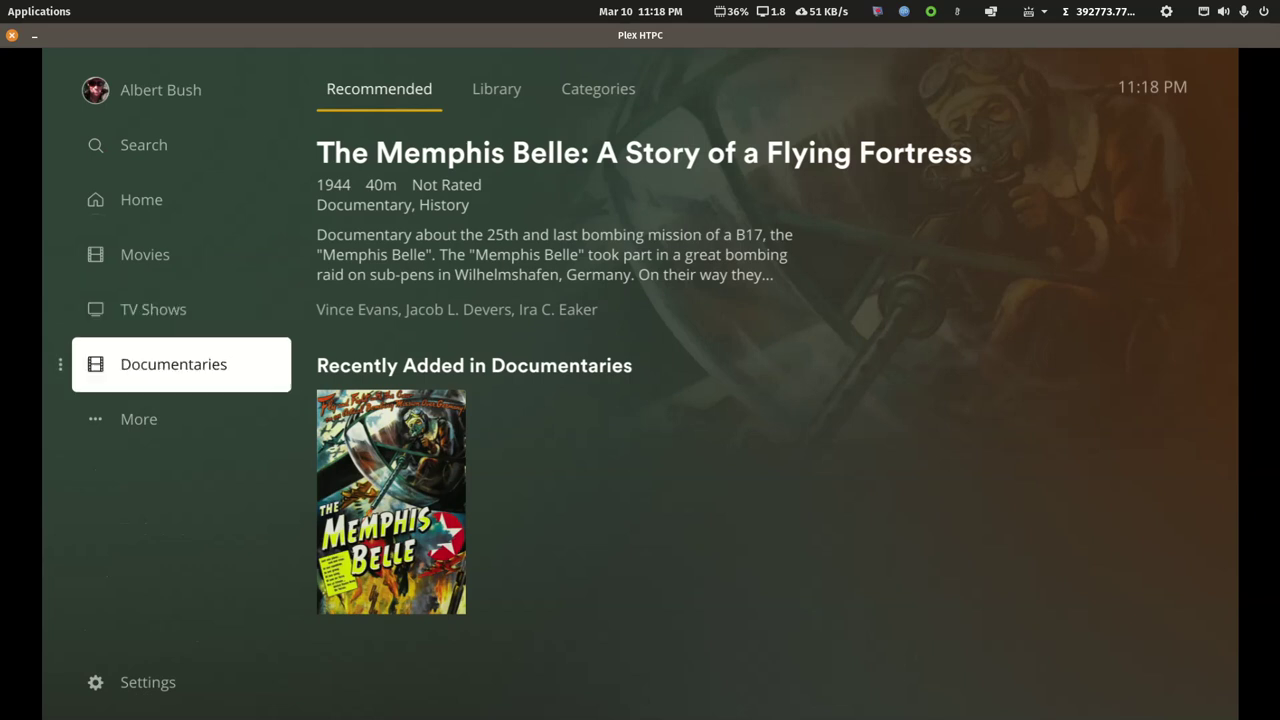
Look through the pinned libraries in the sidebar, from Movies to the newly pinned Documentaries
{"action": "key", "text": "Up"}
{"action": "key", "text": "Up"}
{"action": "key", "text": "Up"}
{"action": "key", "text": "Down"}
{"action": "key", "text": "Down"}
{"action": "key", "text": "Down"}
{"action": "key", "text": "Down"}
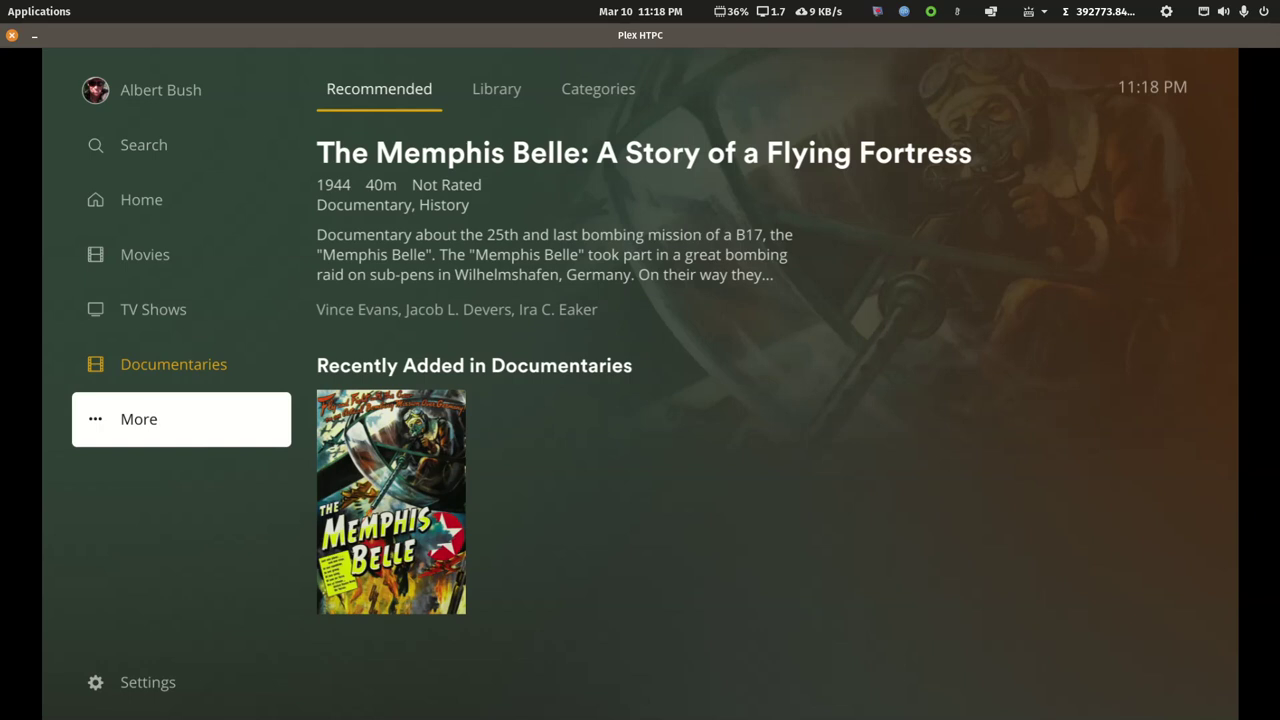
{"action": "key", "text": "Up"}
{"action": "key", "text": "Up"}
{"action": "key", "text": "Up"}
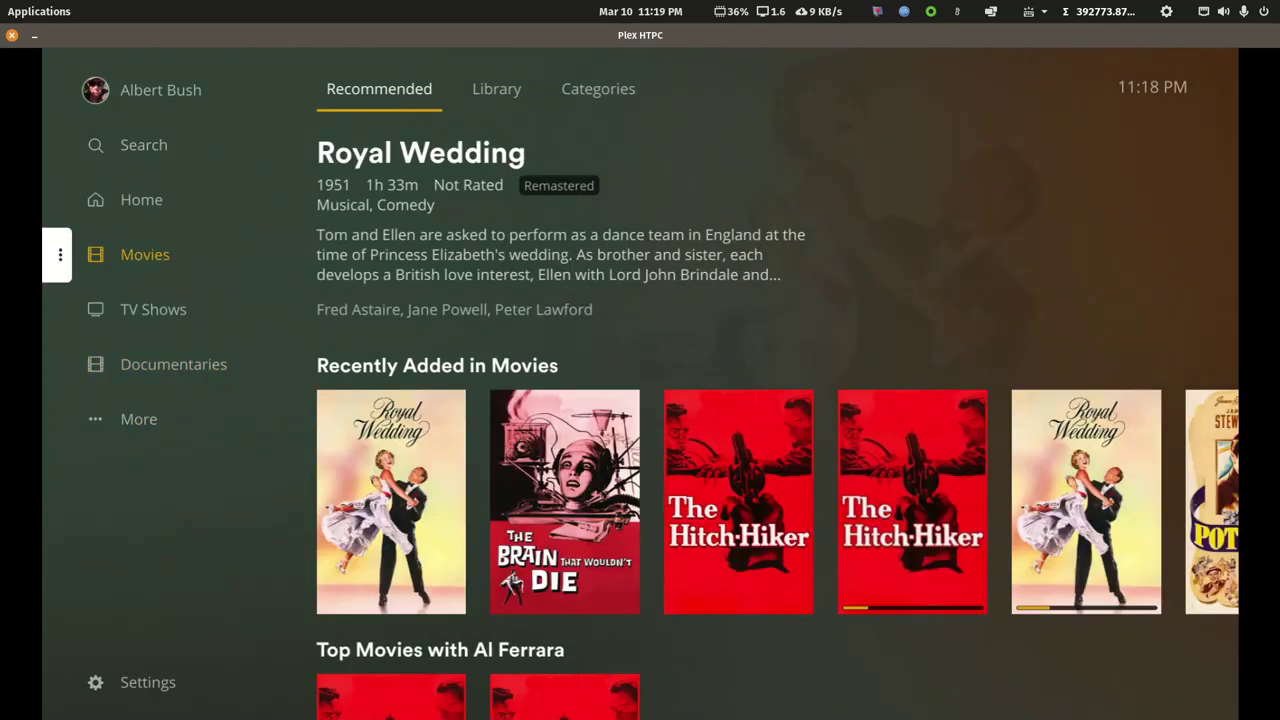
Reorder the sidebar by moving TV Shows below Documentaries
{"action": "key", "text": "Down"}
{"action": "key", "text": "Down"}
{"action": "key", "text": "Up"}
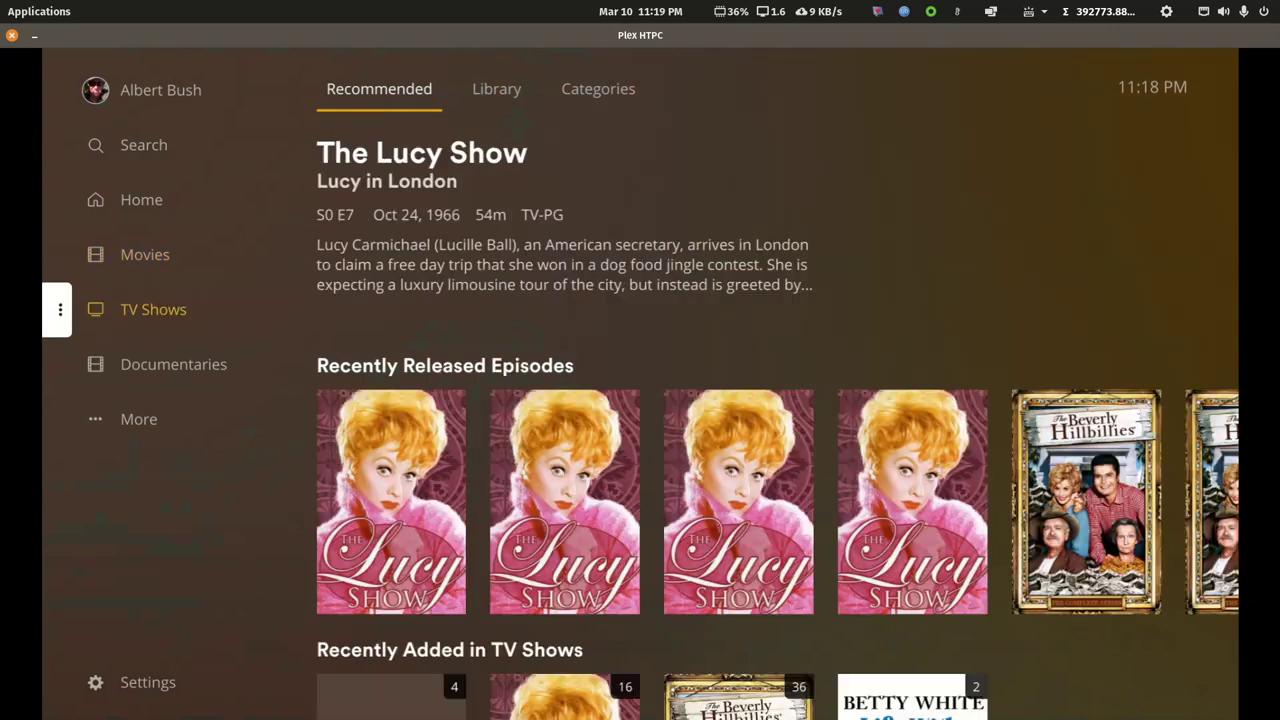
{"action": "key", "text": "Return"}
{"action": "key", "text": "Down"}
{"action": "key", "text": "Return"}
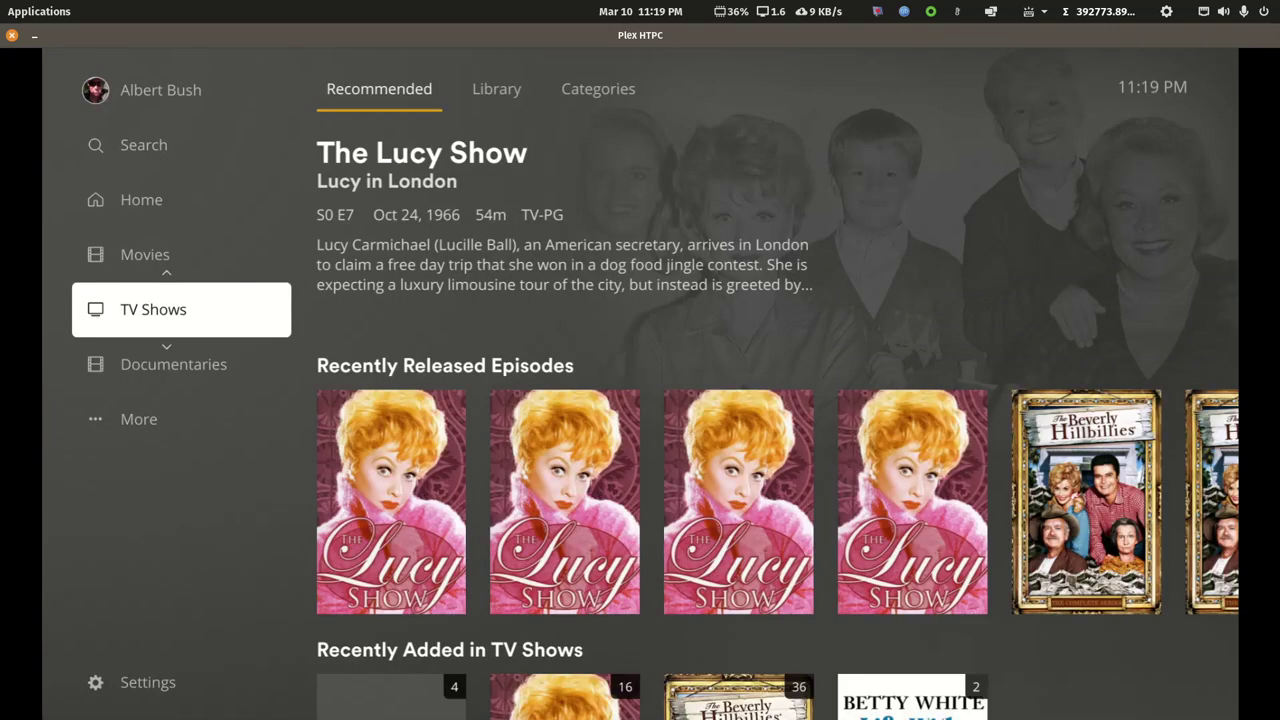
{"action": "key", "text": "Down"}
{"action": "key", "text": "Return"}
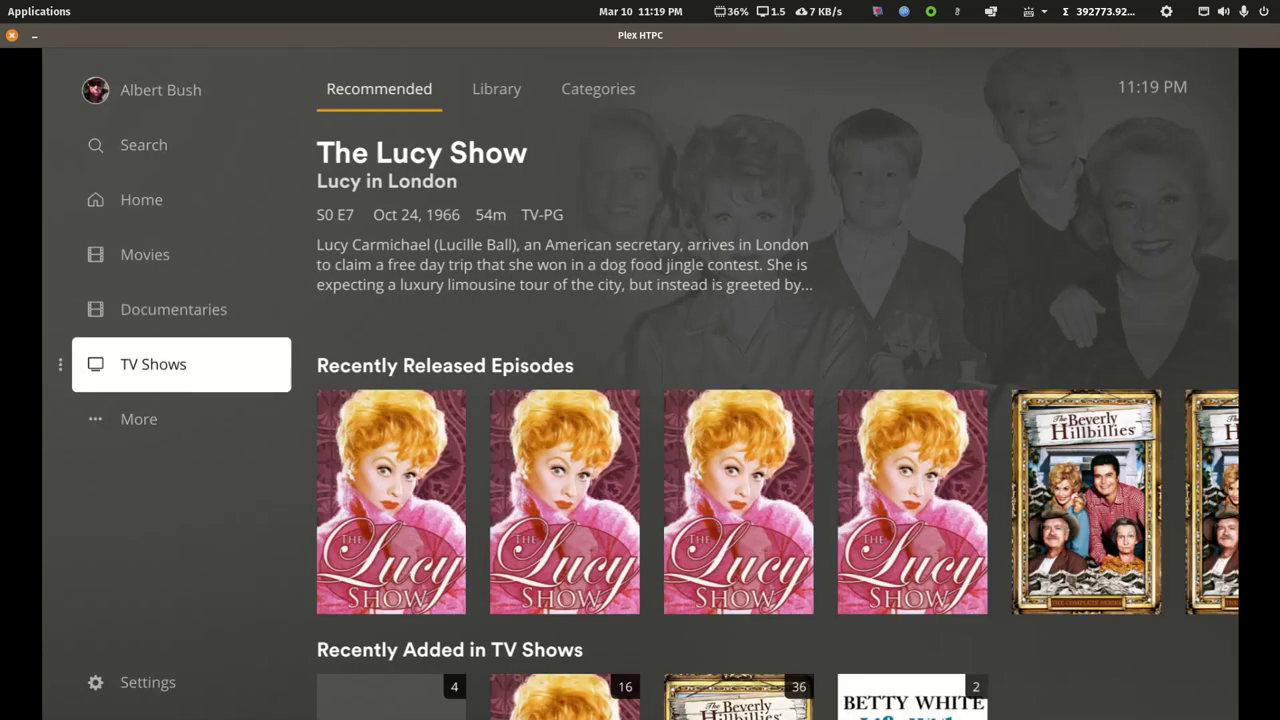
{"action": "key", "text": "Up"}
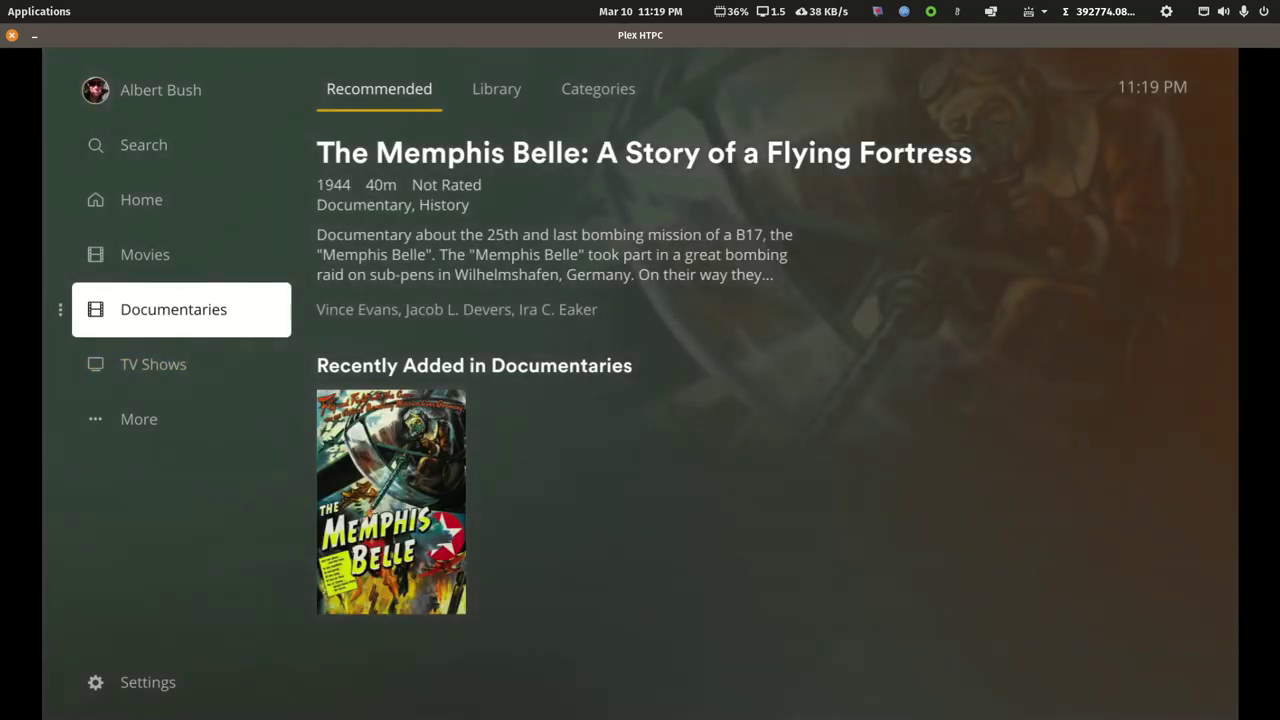
{"action": "key", "text": "Up"}
{"action": "key", "text": "Up"}
{"action": "key", "text": "Up"}
{"action": "key", "text": "Up"}
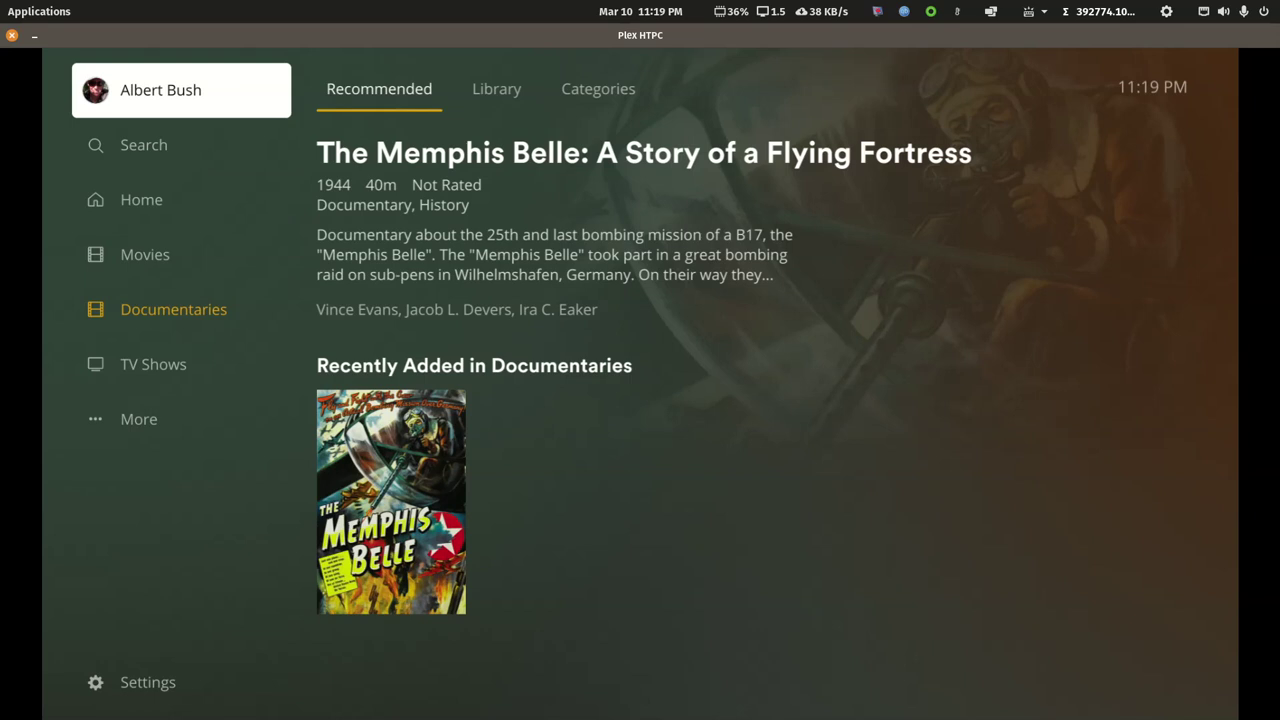
View the full title list of the Movies library and go back to its Recommended view
{"action": "key", "text": "Down"}
{"action": "key", "text": "Down"}
{"action": "key", "text": "Down"}
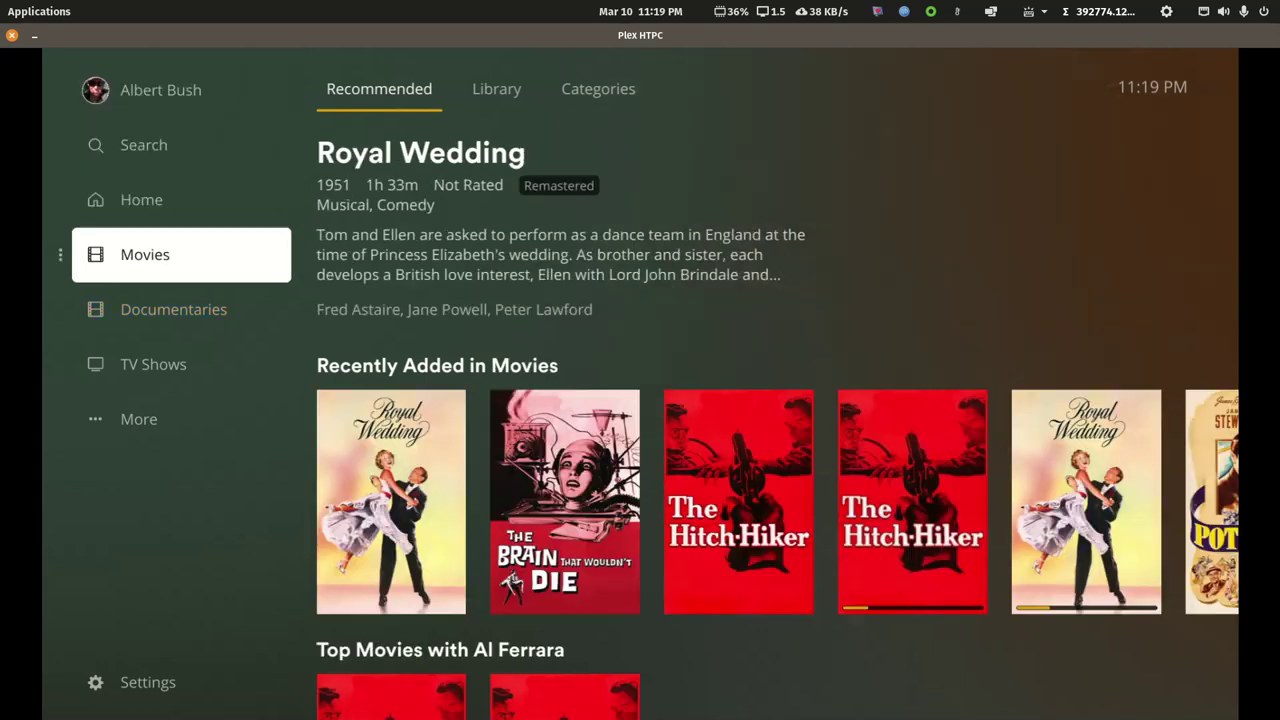
{"action": "key", "text": "Right"}
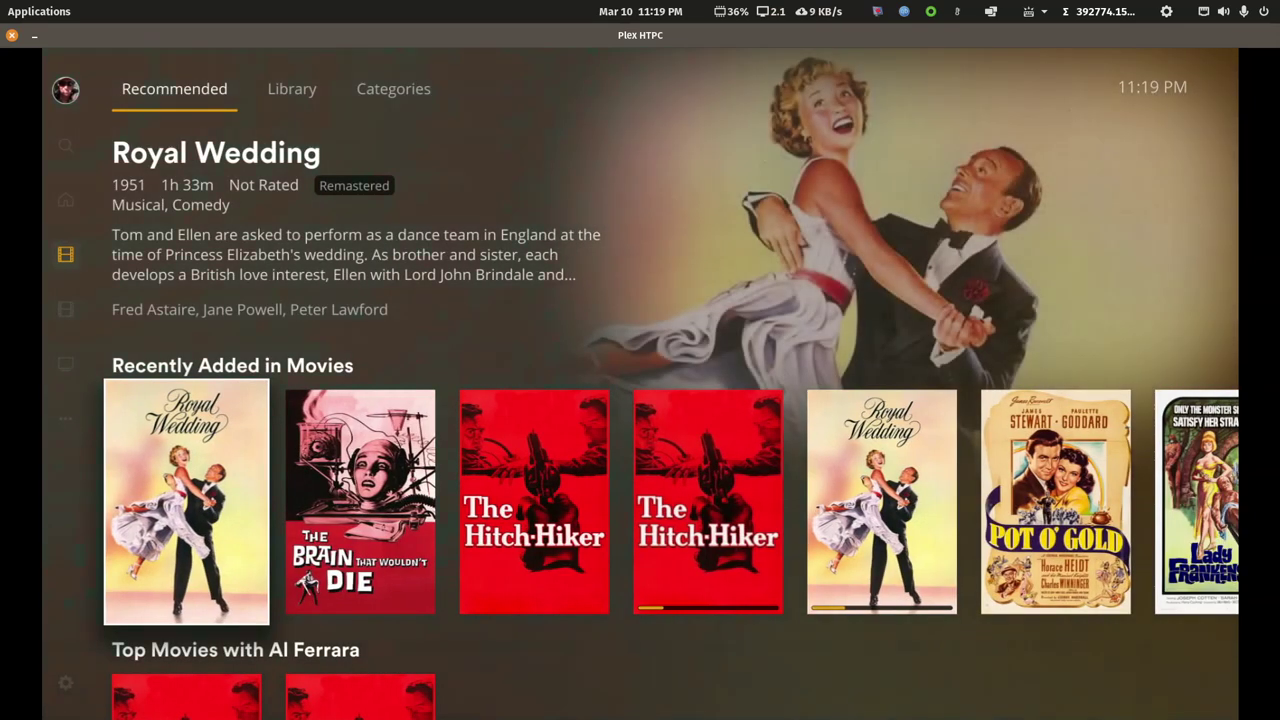
{"action": "key", "text": "Up"}
{"action": "key", "text": "Right"}
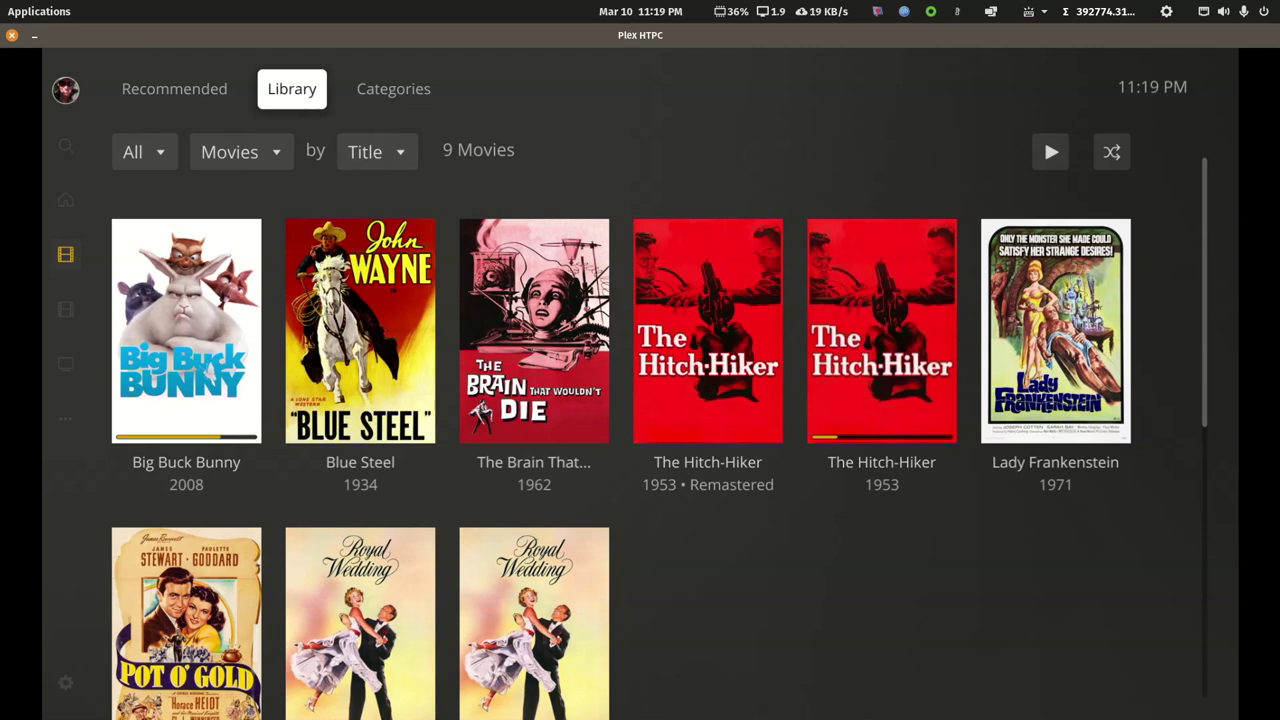
{"action": "key", "text": "Left"}
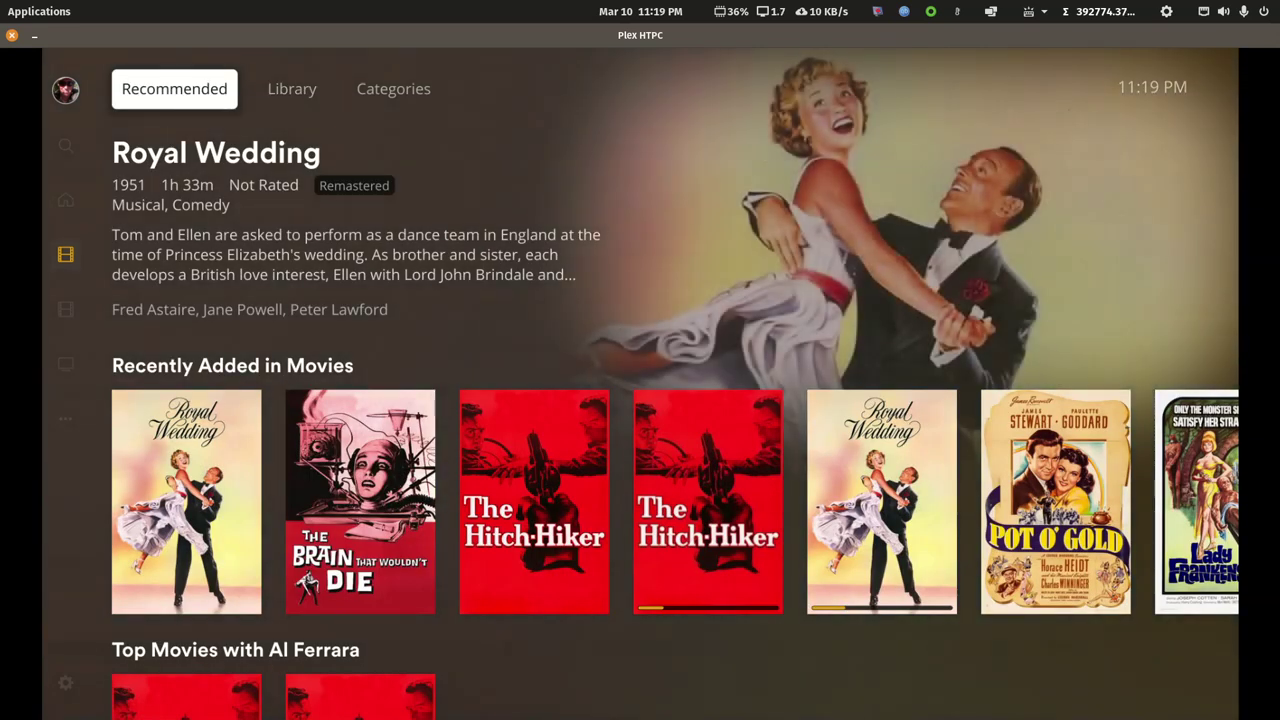
{"action": "key", "text": "Left"}
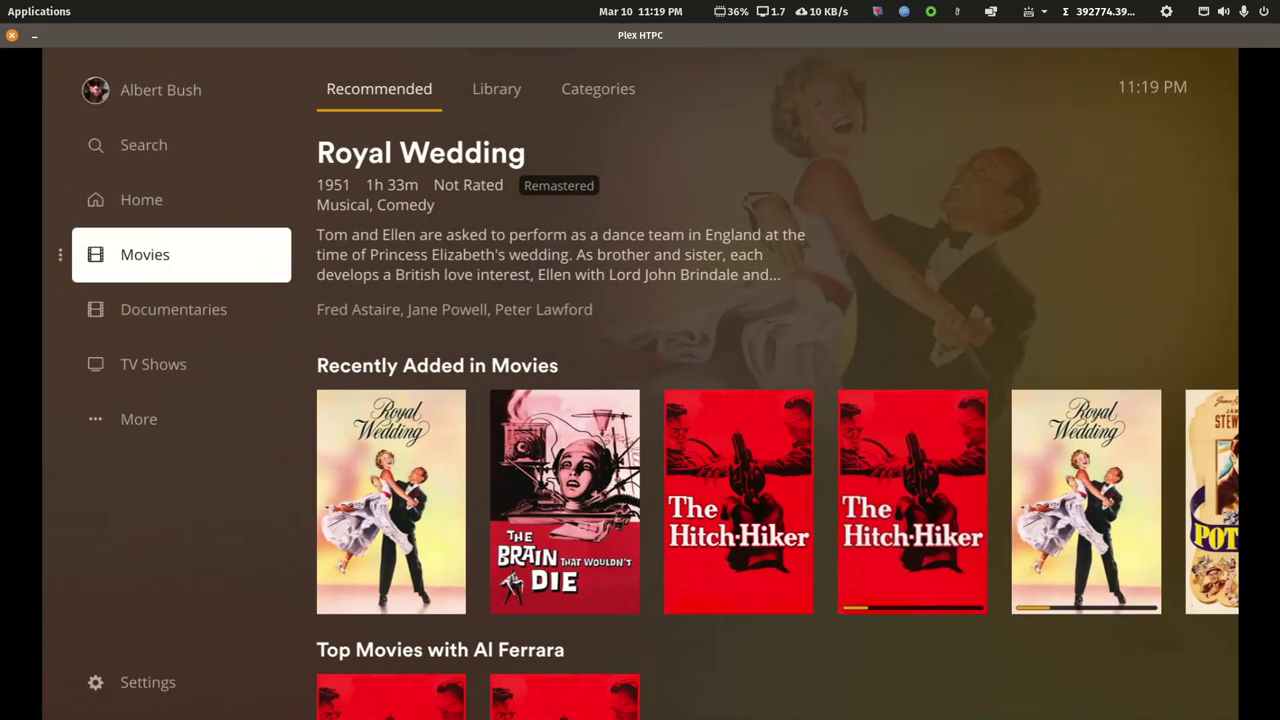
Open the Settings from the user account's options
{"action": "key", "text": "Up"}
{"action": "key", "text": "Up"}
{"action": "key", "text": "Up"}
{"action": "key", "text": "Return"}
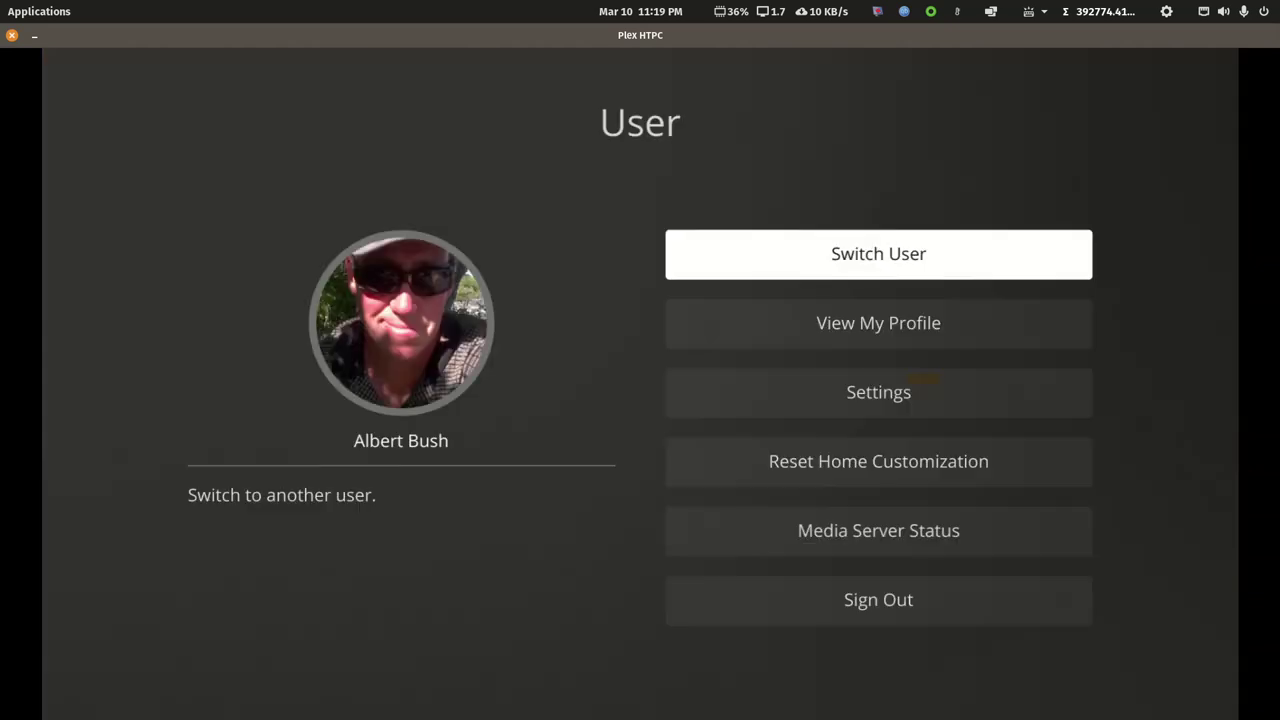
{"action": "key", "text": "Down"}
{"action": "key", "text": "Down"}
{"action": "key", "text": "Return"}
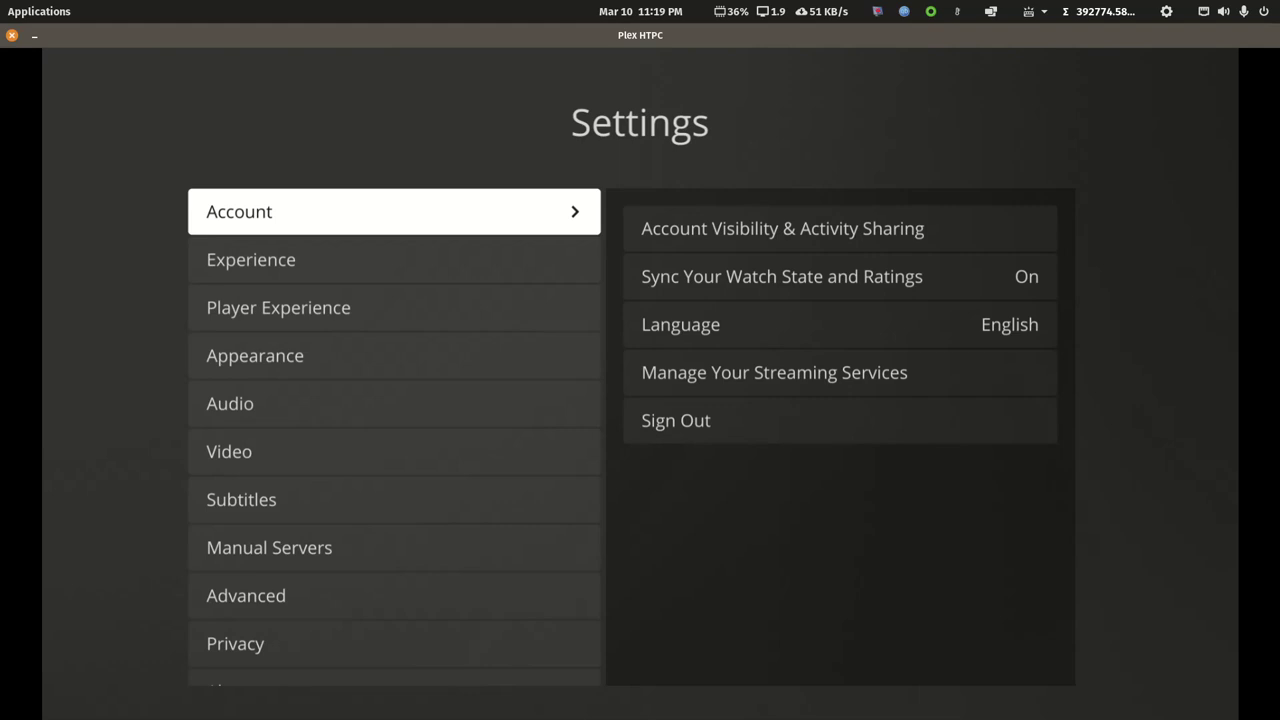
Enable Automatically Sign In in the Experience settings
{"action": "key", "text": "Down"}
{"action": "key", "text": "Right"}
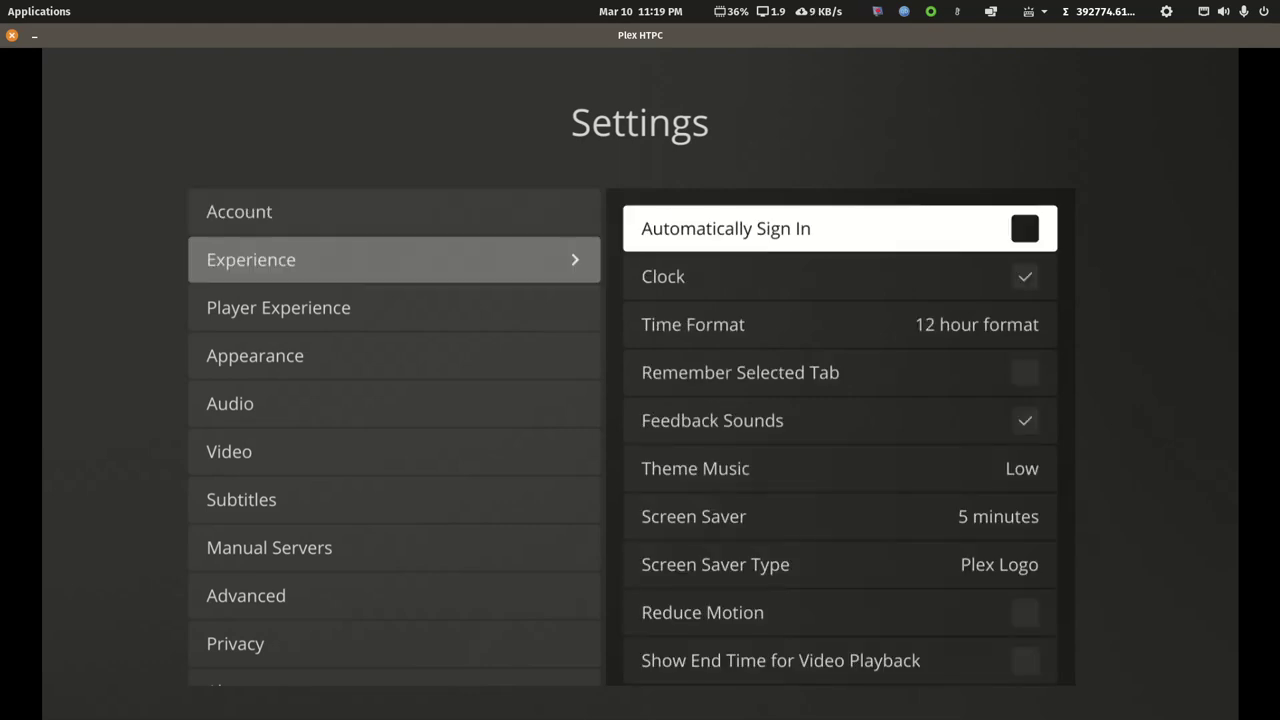
{"action": "key", "text": "Return"}
Examine the Remember Selected Tab option in the Experience settings and leave the settings
{"action": "key", "text": "Down"}
{"action": "key", "text": "Down"}
{"action": "key", "text": "Down"}
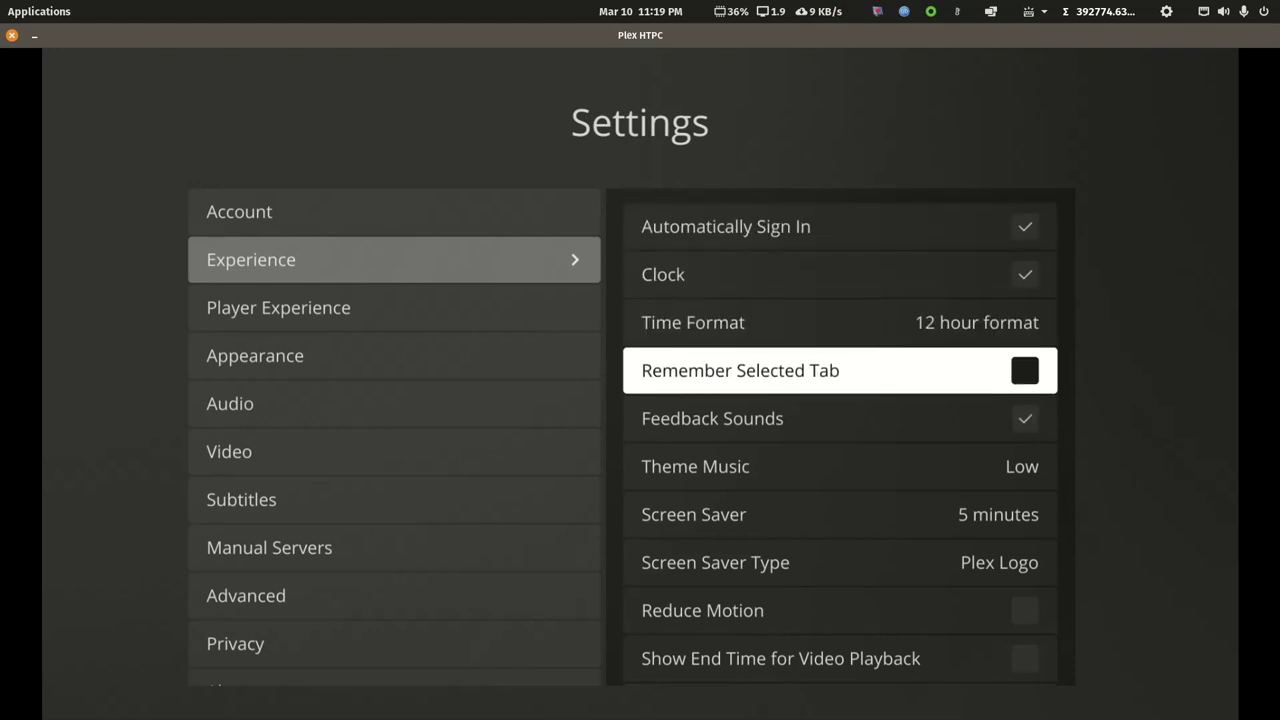
{"action": "key", "text": "Left"}
{"action": "key", "text": "Right"}
{"action": "key", "text": "Down"}
{"action": "key", "text": "Down"}
{"action": "key", "text": "Down"}
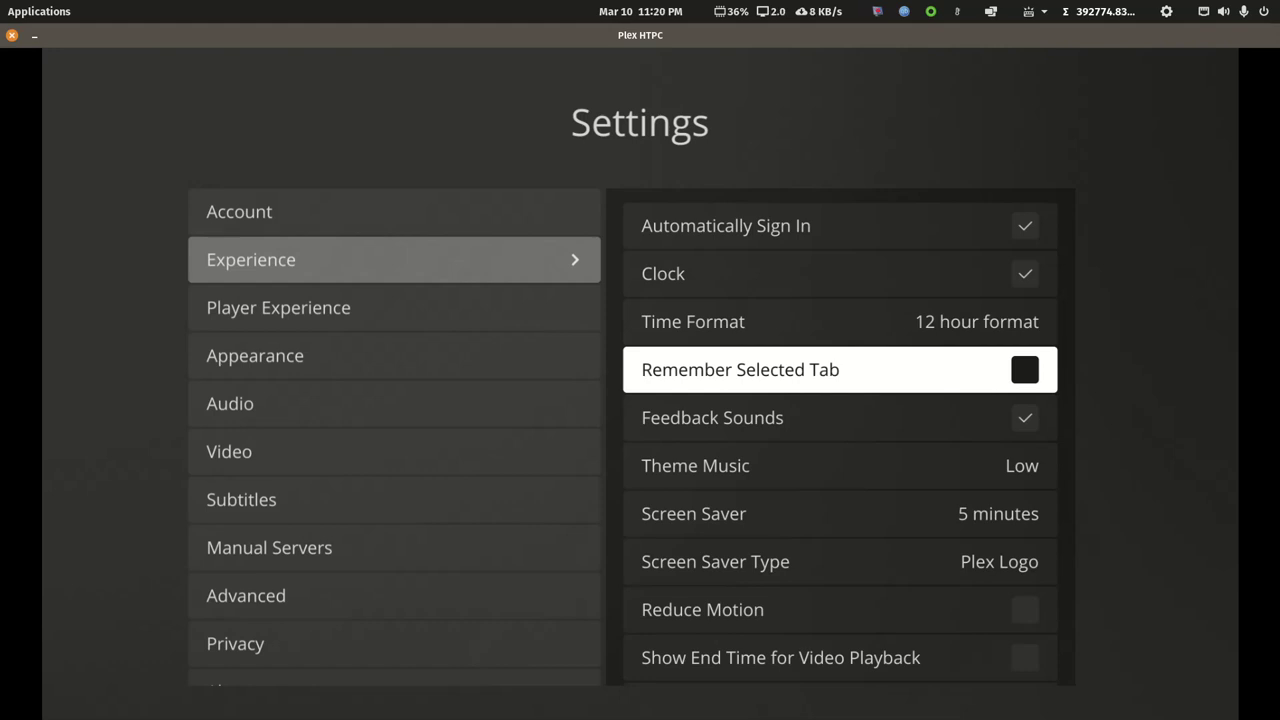
{"action": "key", "text": "Left"}
{"action": "key", "text": "Escape"}
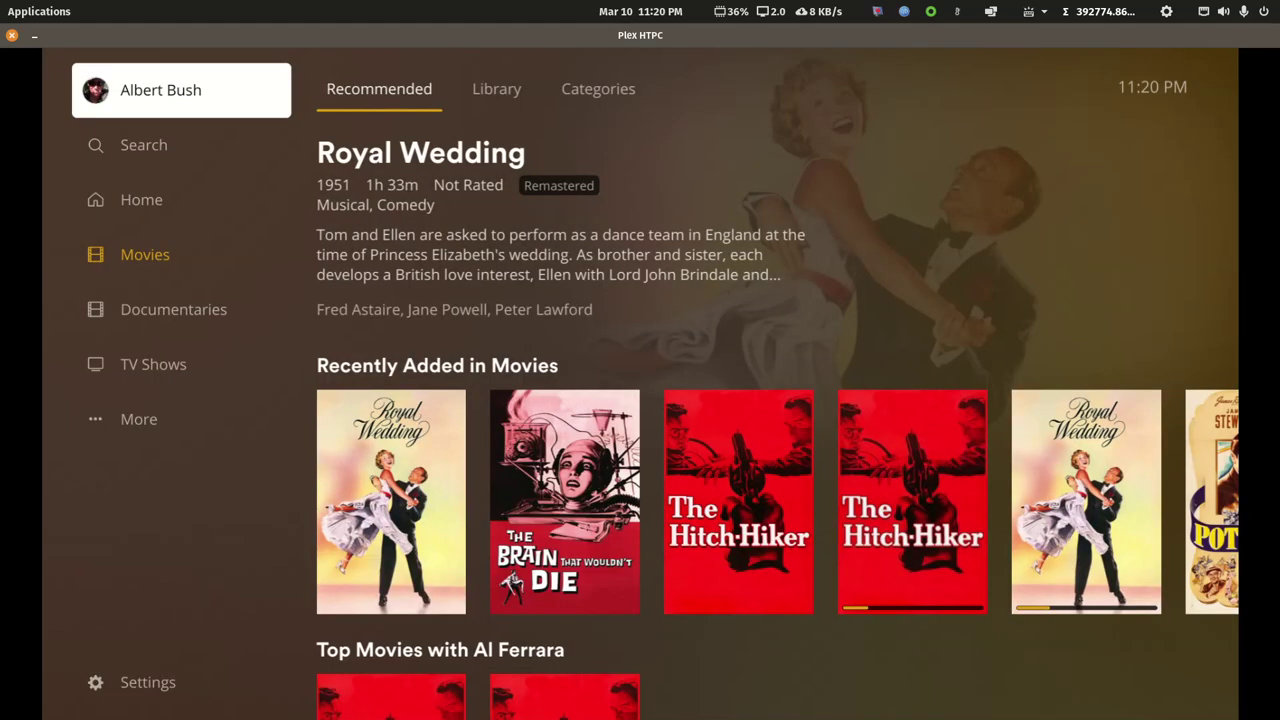
Browse the Recommended rows of the Movies library, from Recently Added in Movies to the Top Movies row
{"action": "key", "text": "Down"}
{"action": "key", "text": "Down"}
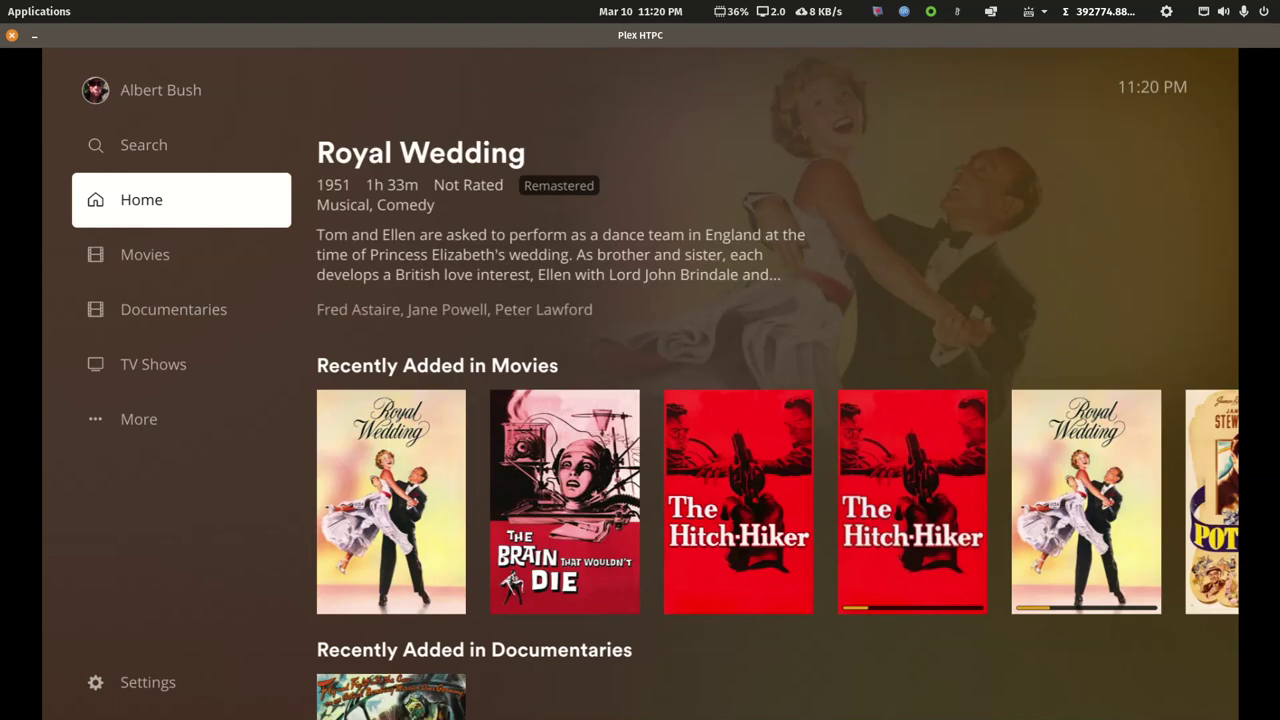
{"action": "key", "text": "Down"}
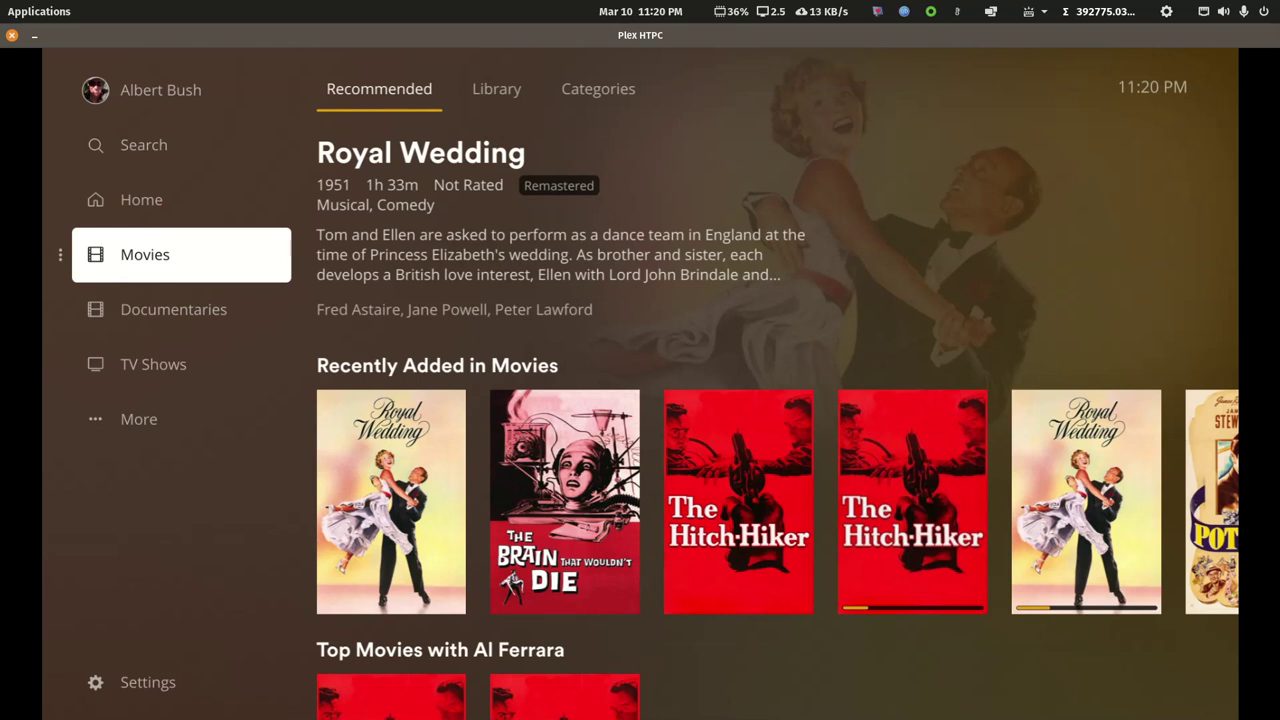
{"action": "key", "text": "Right"}
{"action": "key", "text": "Right"}
{"action": "key", "text": "Right"}
{"action": "key", "text": "Right"}
{"action": "key", "text": "Right"}
{"action": "key", "text": "Right"}
{"action": "key", "text": "Right"}
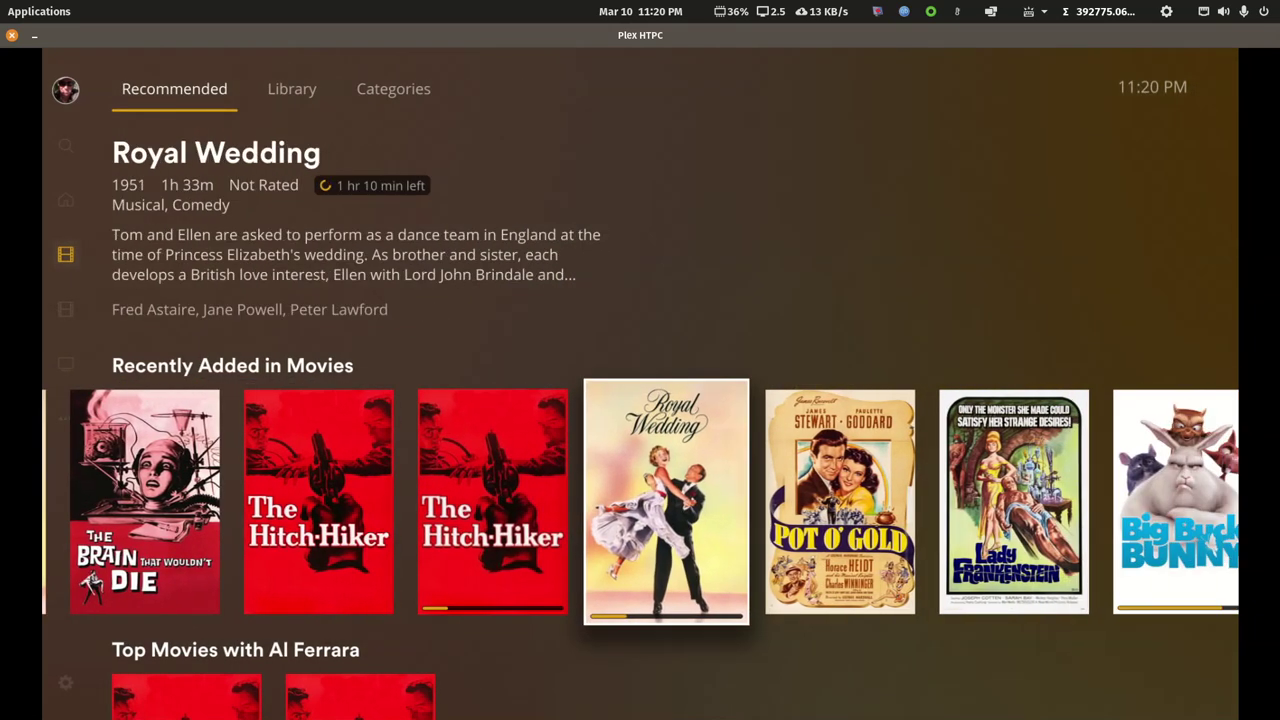
{"action": "key", "text": "Down"}
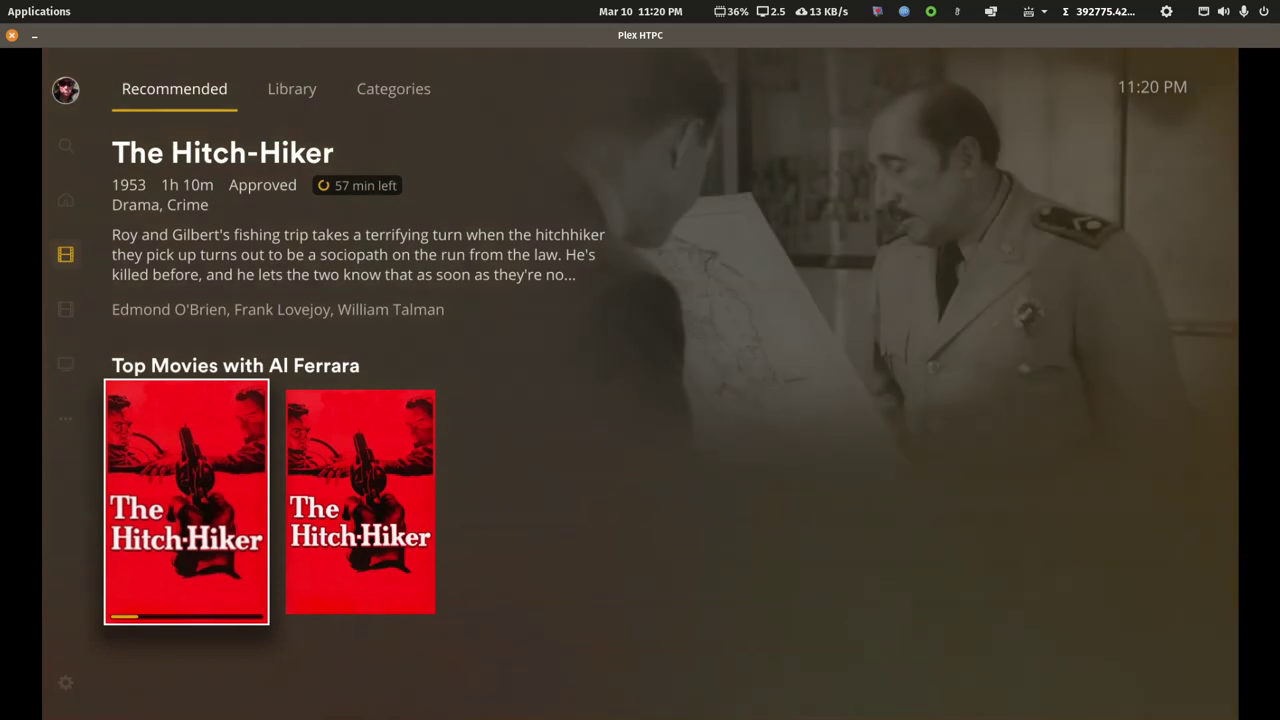
Browse the Recommended rows of the TV Shows library down to Recently Added in TV Shows and return to the sidebar
{"action": "key", "text": "Left"}
{"action": "key", "text": "Down"}
{"action": "key", "text": "Down"}
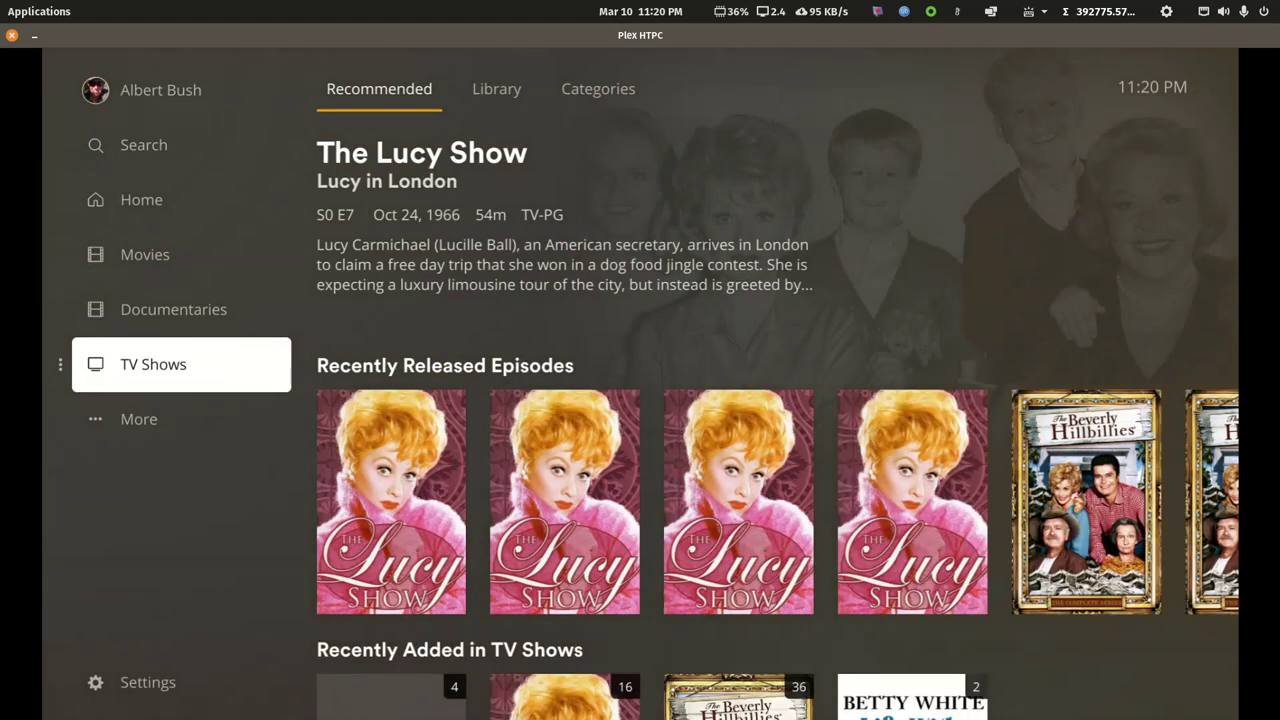
{"action": "key", "text": "Right"}
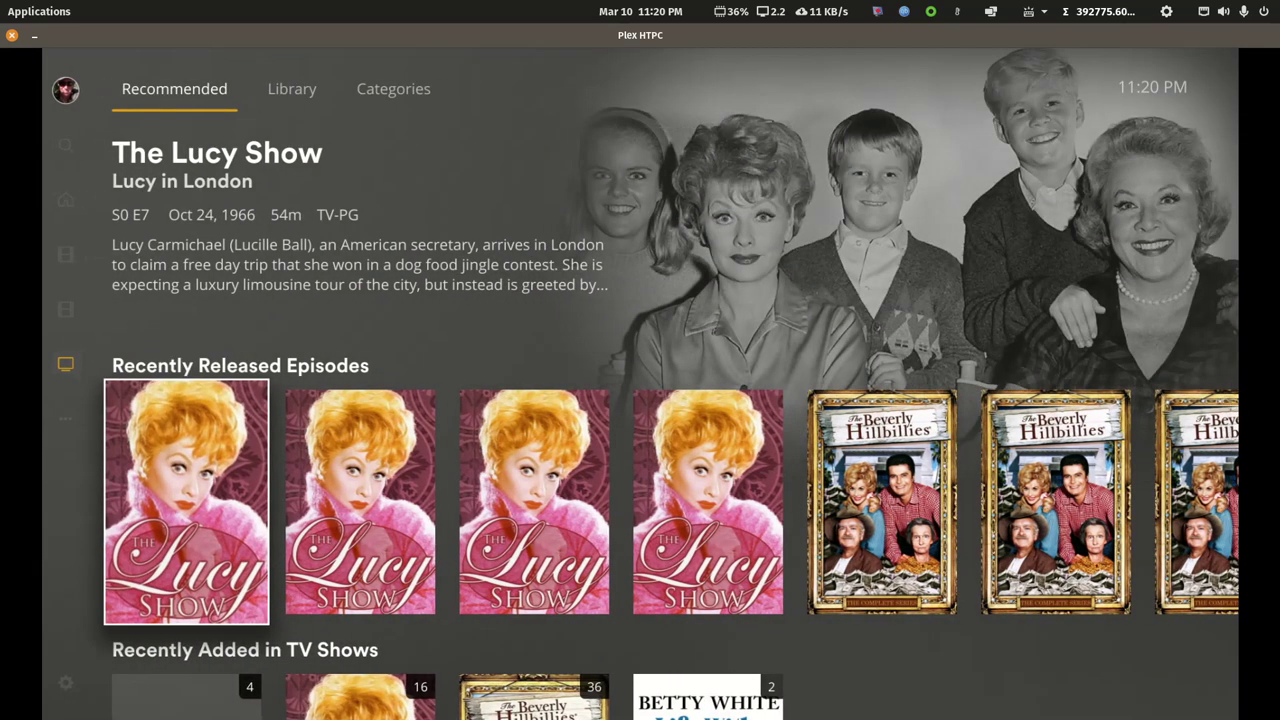
{"action": "key", "text": "Down"}
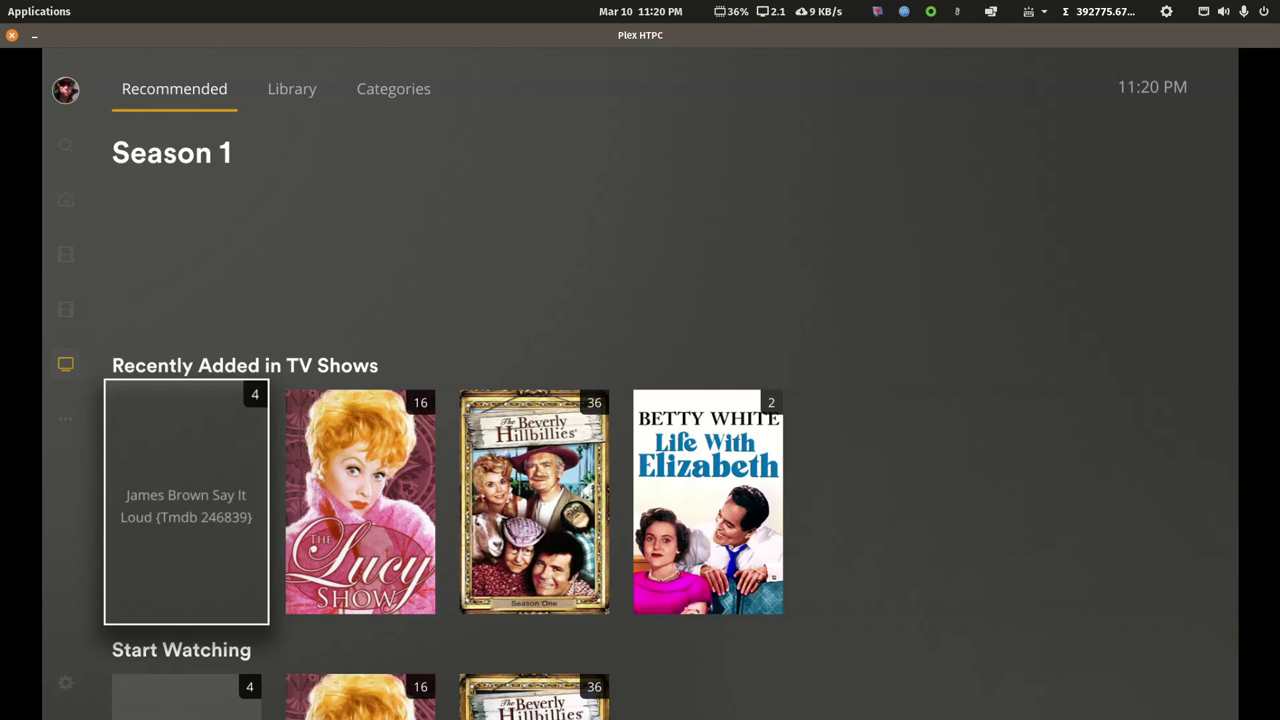
{"action": "key", "text": "Left"}
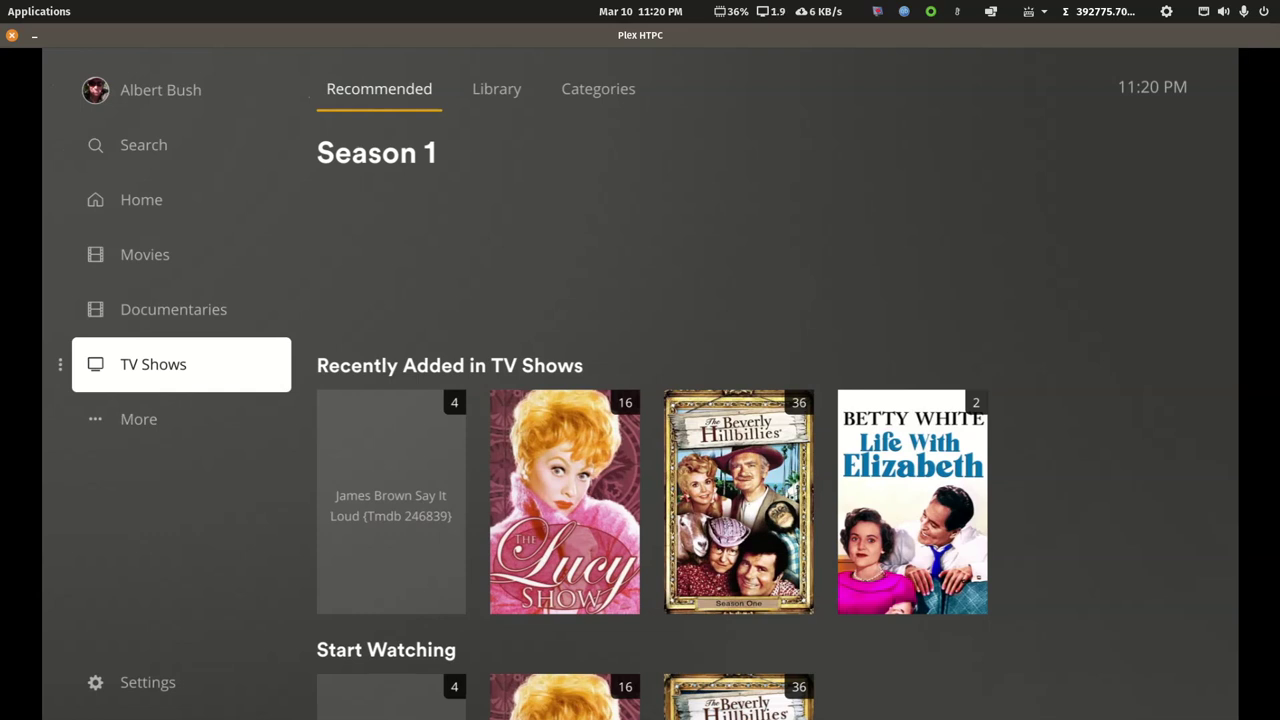
{"action": "key", "text": "Right"}
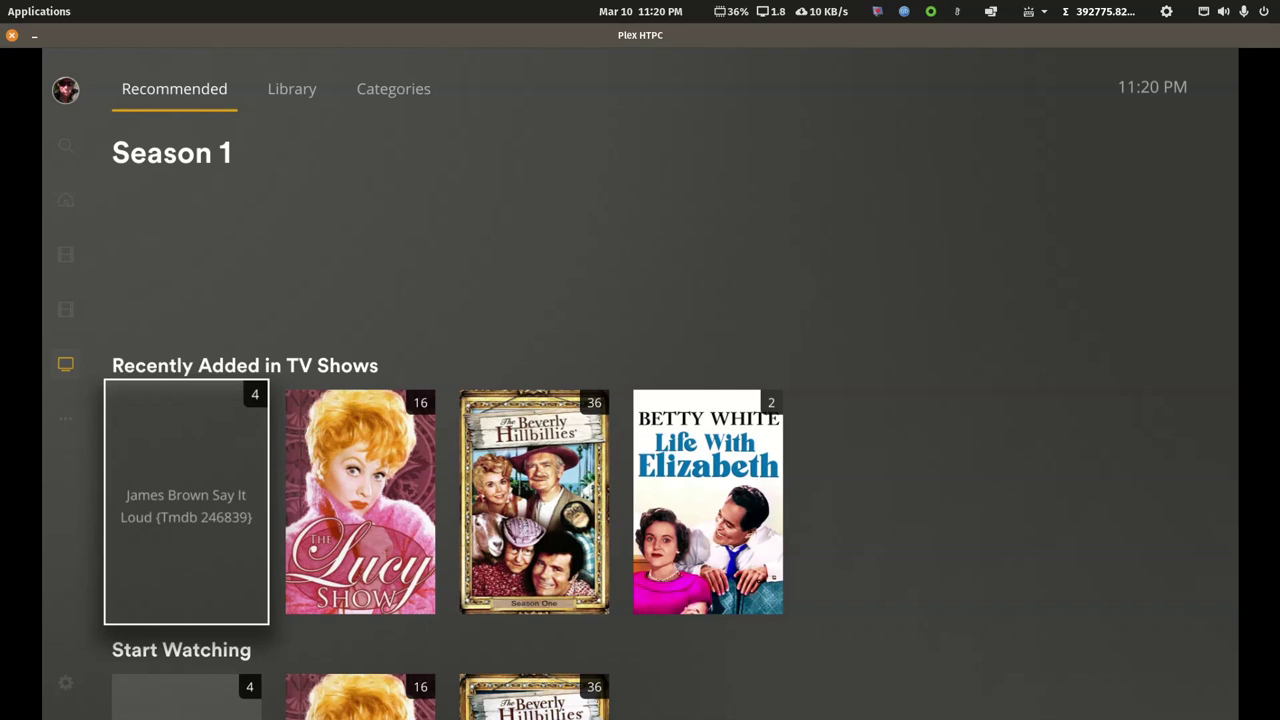
{"action": "key", "text": "Left"}
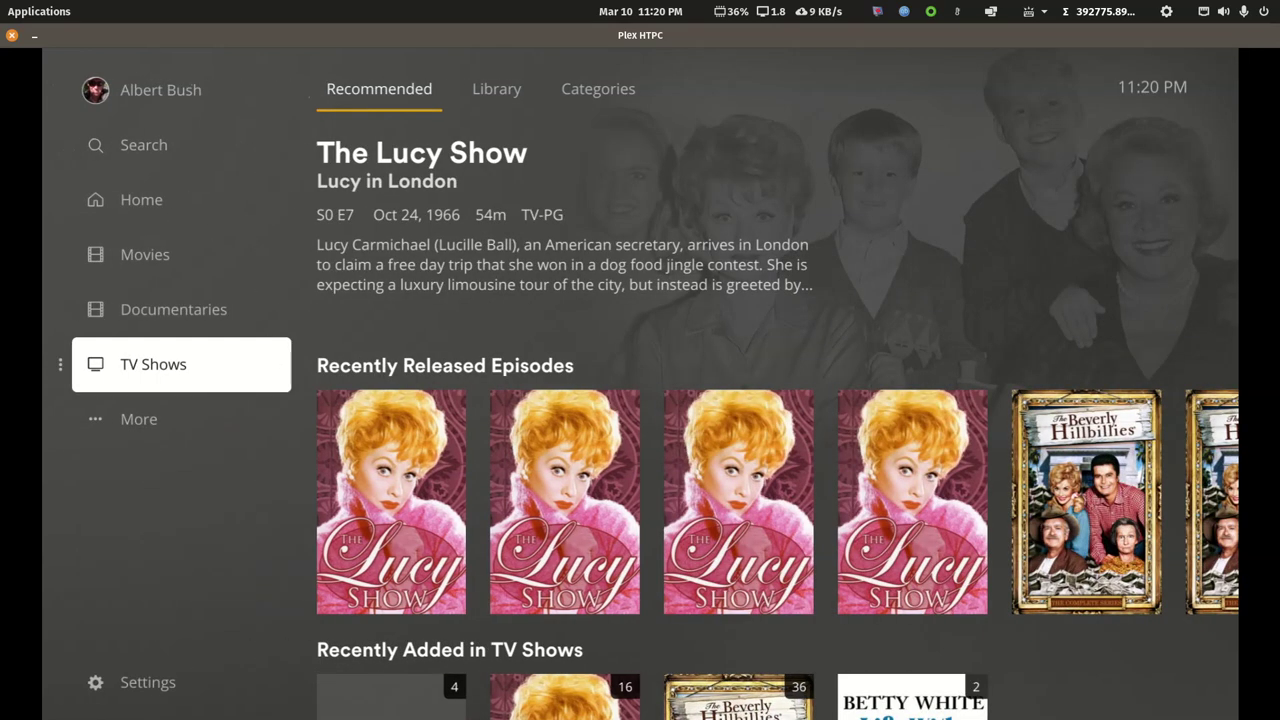
Move the Plex HTPC sidebar selection from TV Shows up to Home
{"action": "key", "text": "Up"}
{"action": "key", "text": "Up"}
{"action": "key", "text": "Up"}
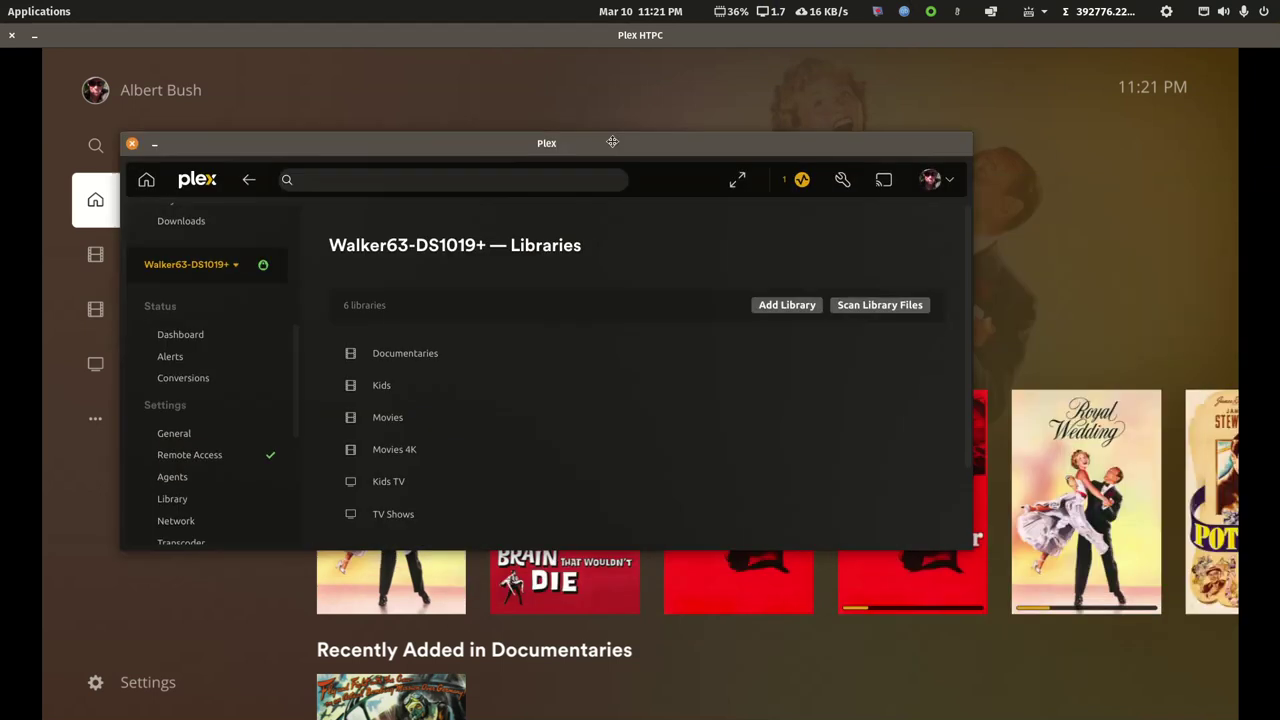
{"action": "left_click_drag", "start_coordinate": [658, 151], "coordinate": [700, 163]}
{"action": "double_click", "coordinate": [700, 163]}
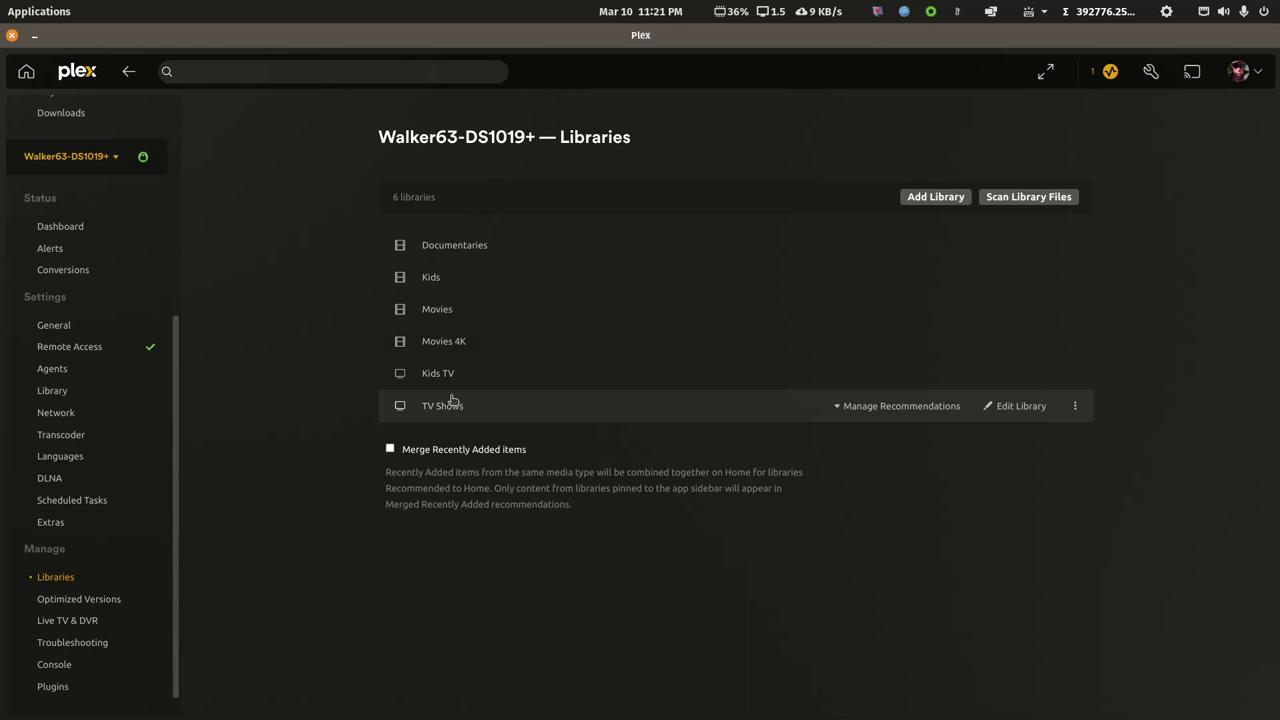
{"action": "double_click", "coordinate": [385, 33]}
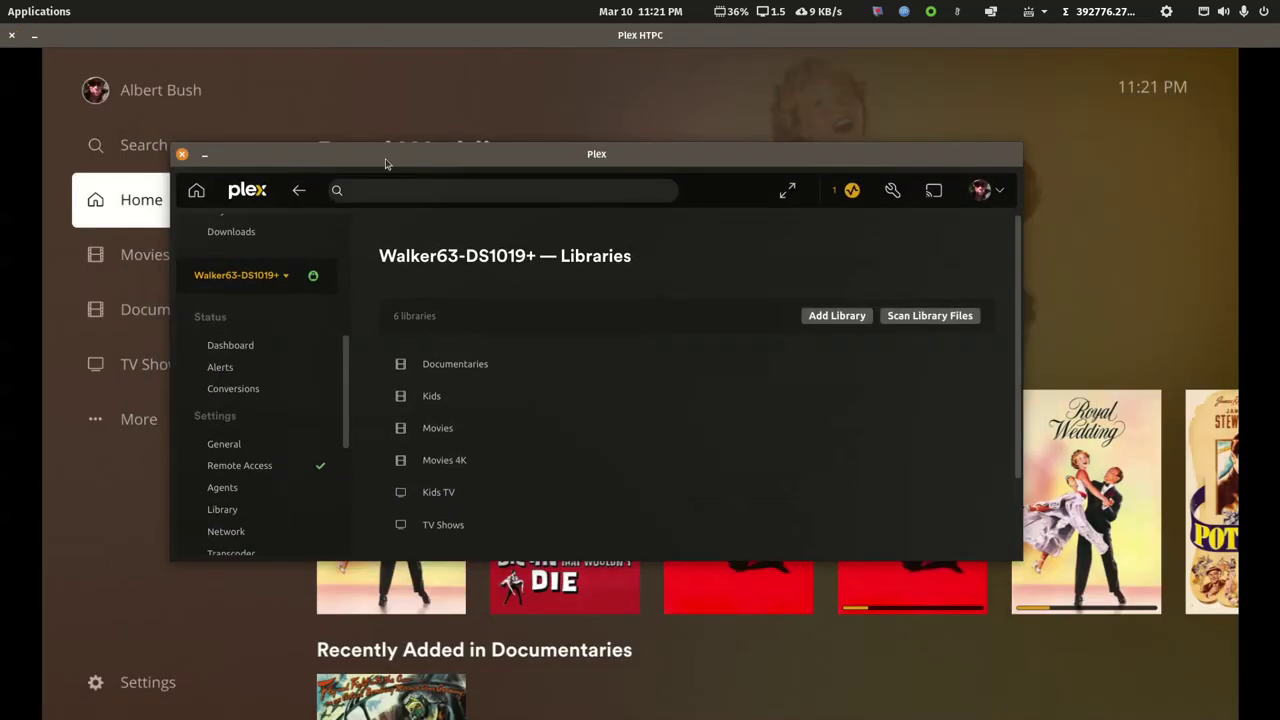
{"action": "key", "text": "super+h"}
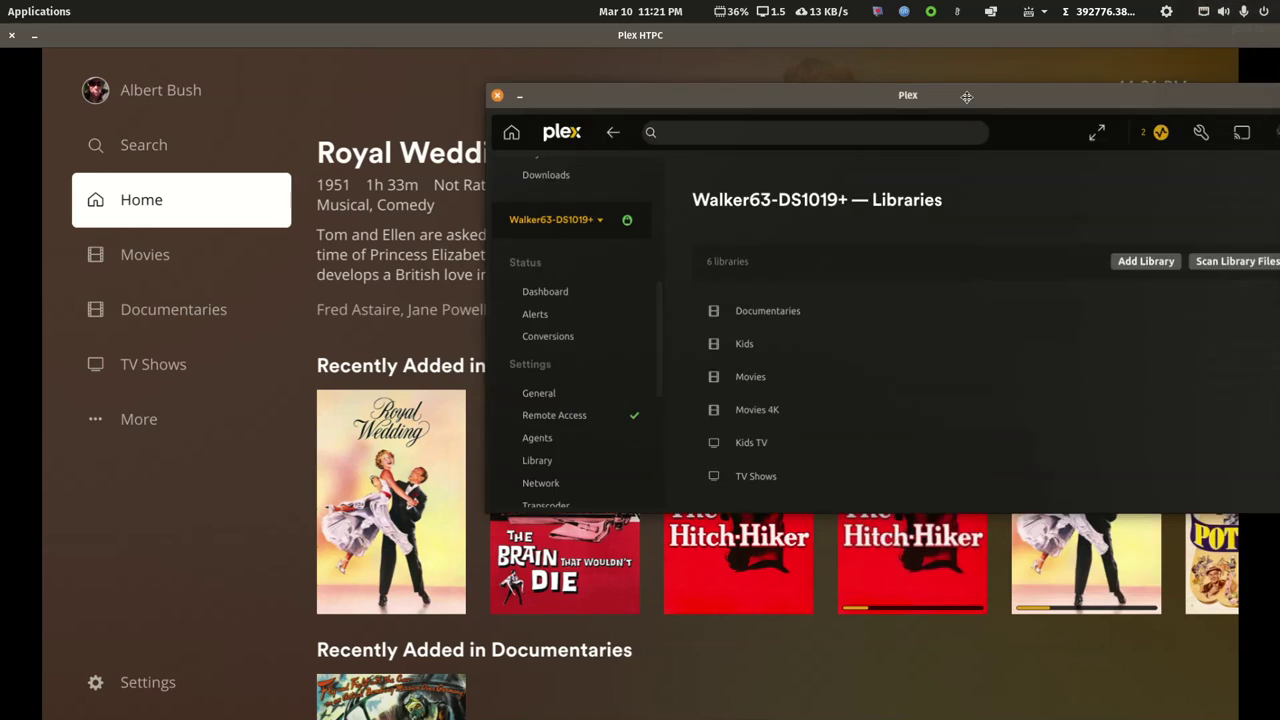
Maximize the Plex desktop app window and open the Movies library from the server's list of libraries
{"action": "left_click_drag", "start_coordinate": [1048, 85], "coordinate": [718, 181]}
{"action": "double_click", "coordinate": [718, 181]}
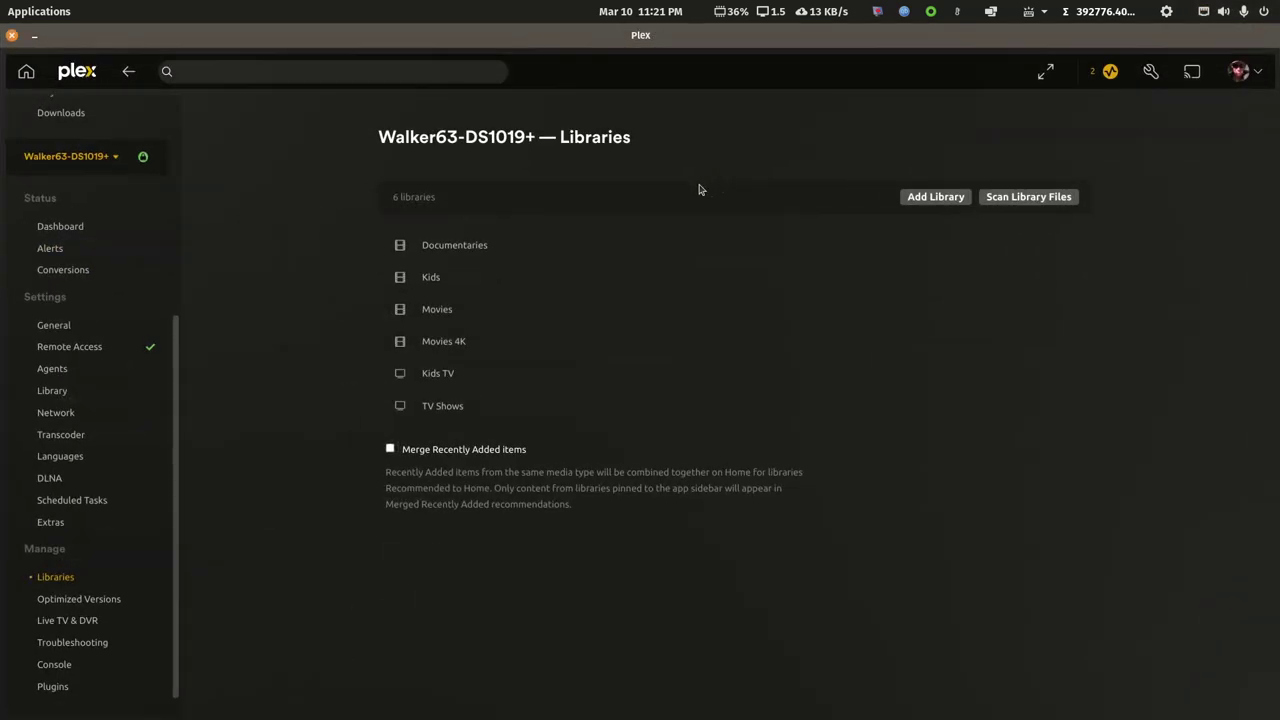
{"action": "left_click", "coordinate": [436, 310]}
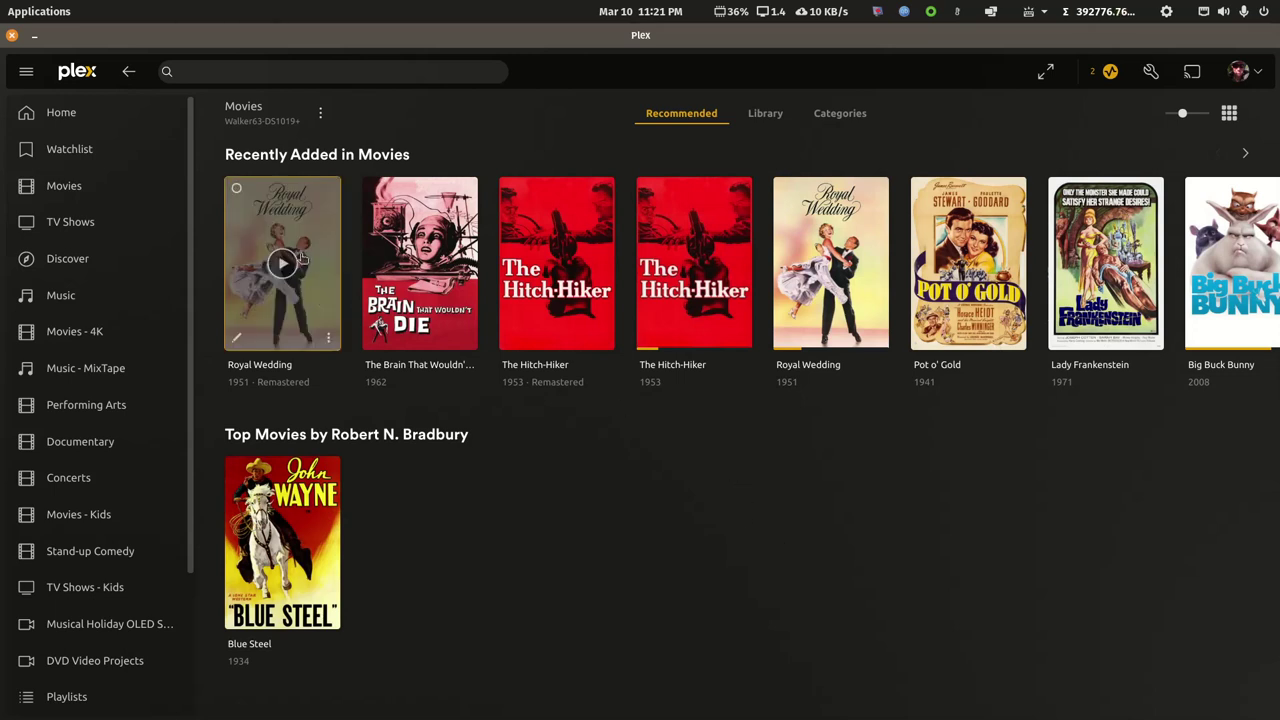
Select the remastered Royal Wedding, Pot o' Gold and Blue Steel, and open them for editing together
{"action": "left_click", "coordinate": [236, 190]}
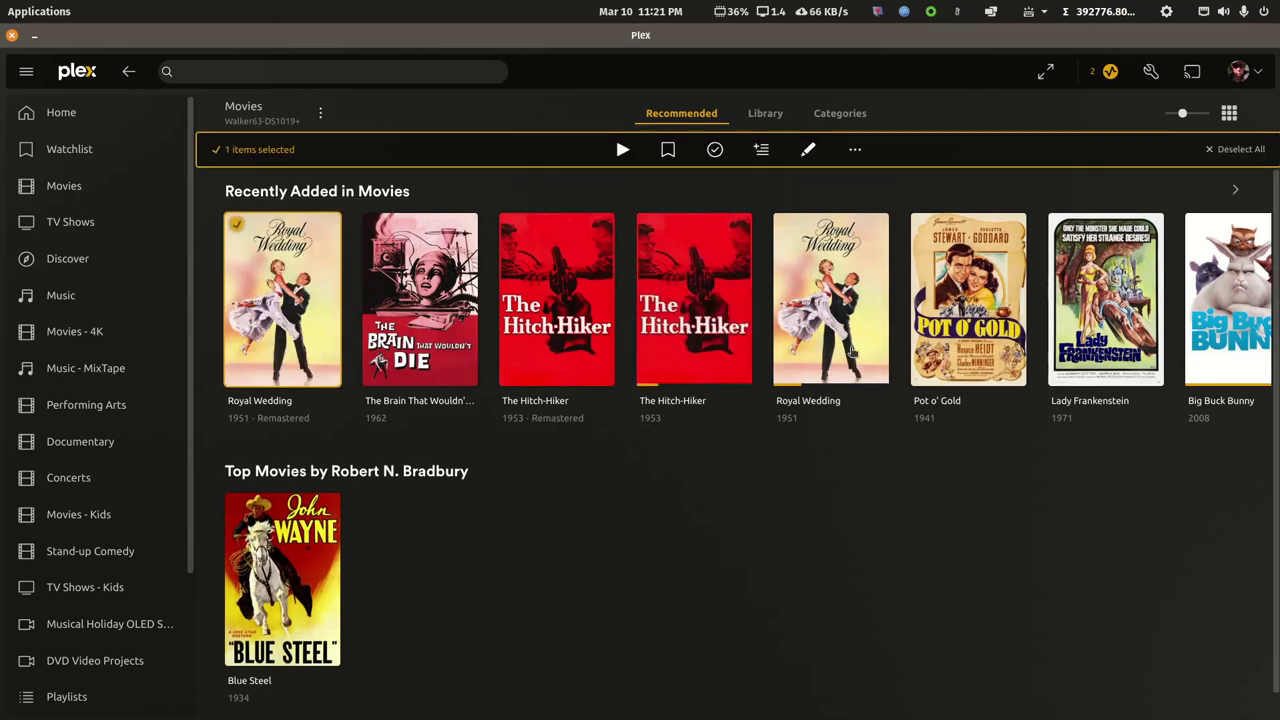
{"action": "left_click", "coordinate": [924, 228]}
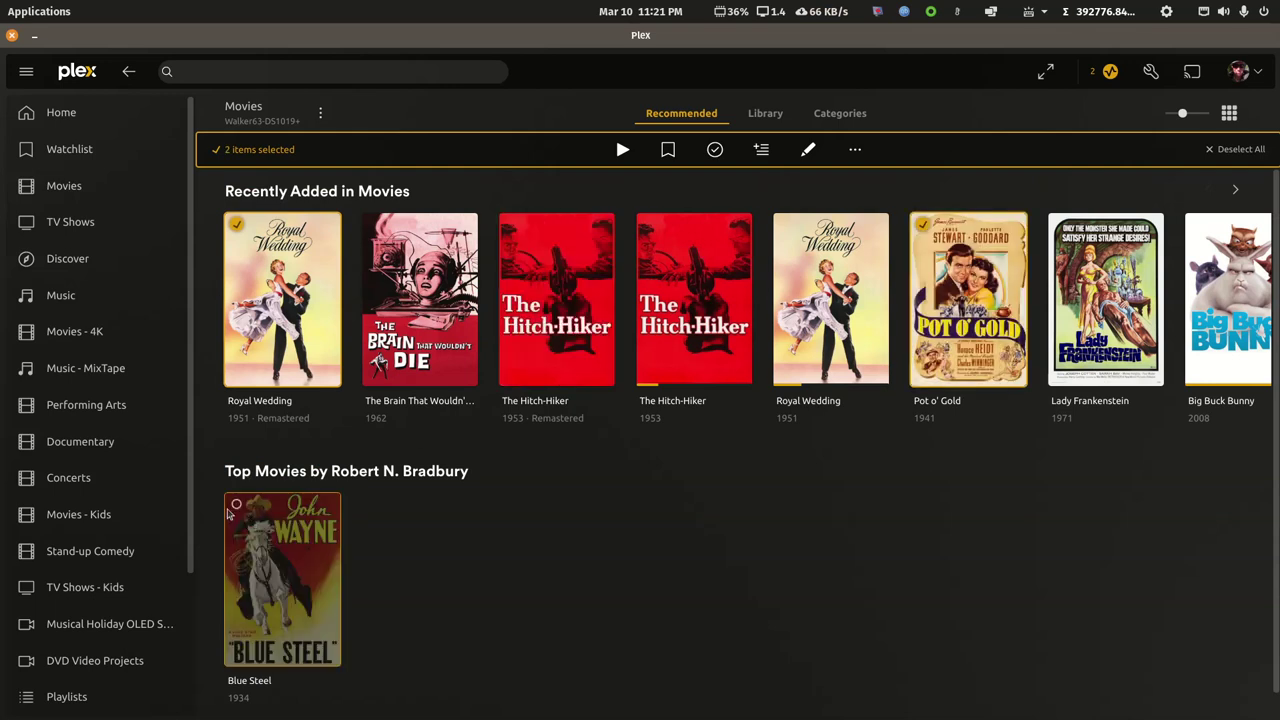
{"action": "left_click", "coordinate": [236, 505]}
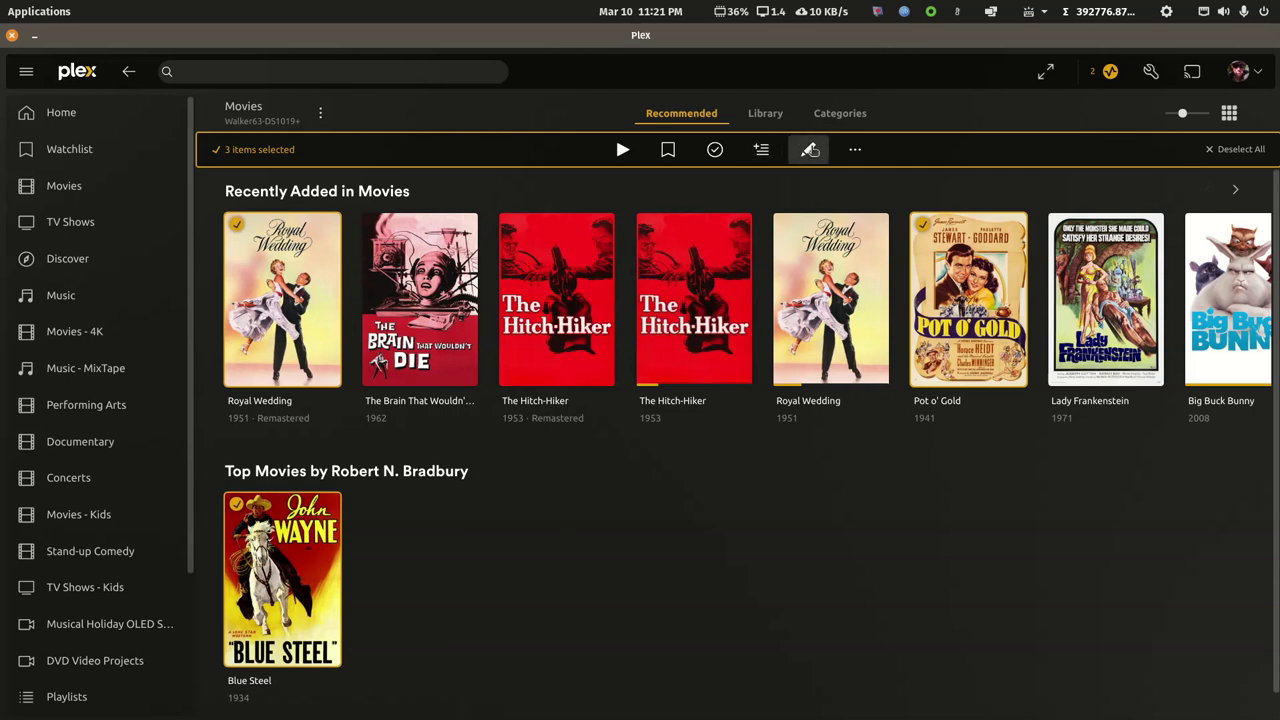
{"action": "left_click", "coordinate": [808, 151]}
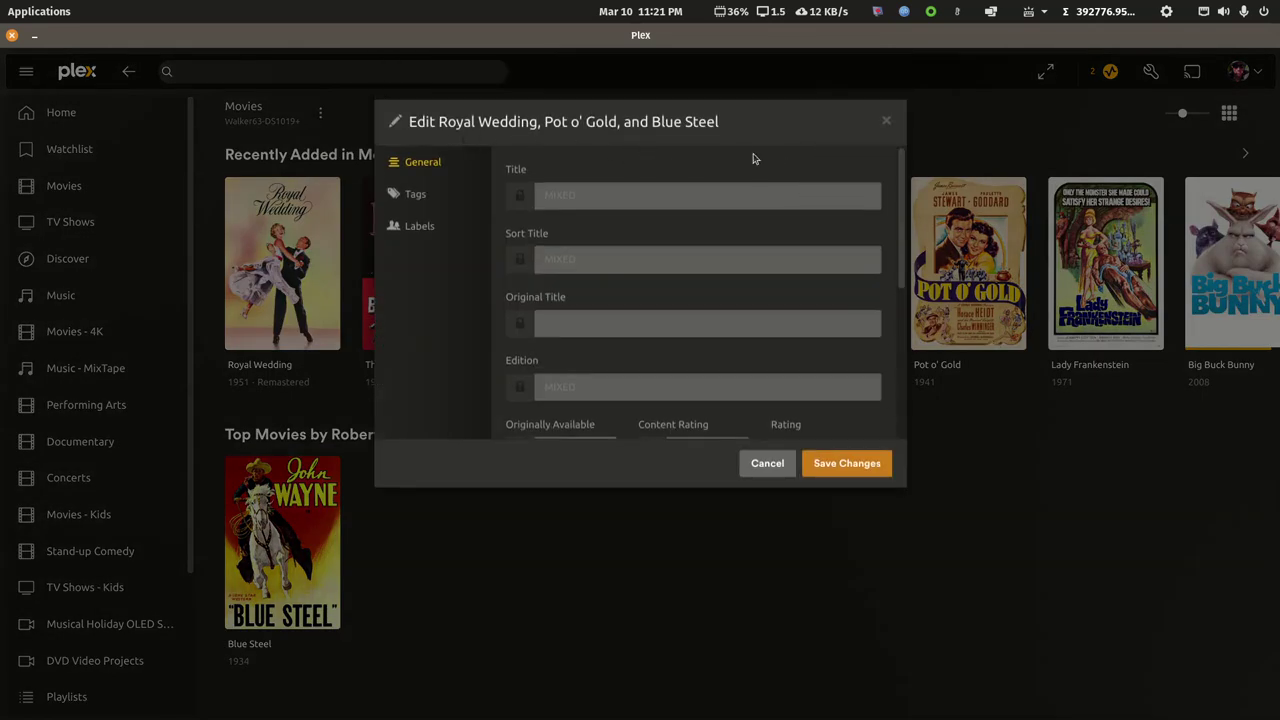
Add the three selected movies to a new collection named Look Here Dad through their tags and save the changes
{"action": "left_click", "coordinate": [416, 200]}
{"action": "scroll", "coordinate": [615, 413], "scroll_direction": "down", "scroll_amount": 1}
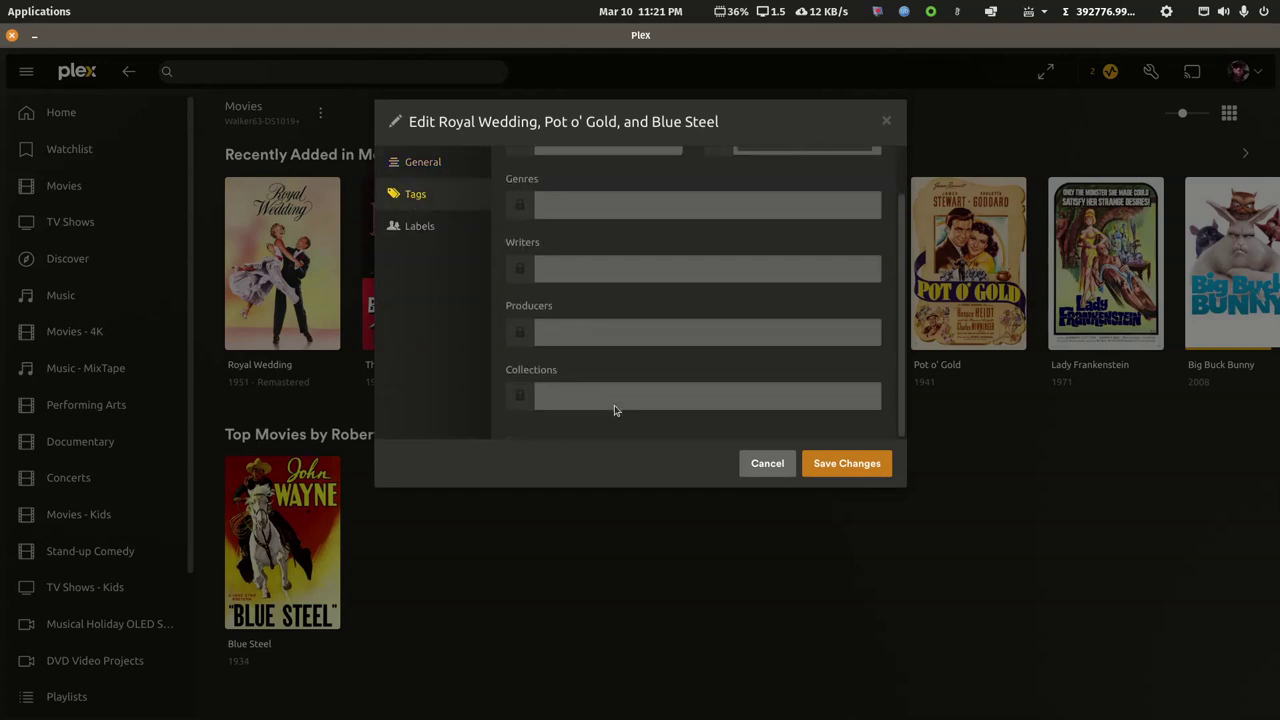
{"action": "left_click", "coordinate": [611, 398]}
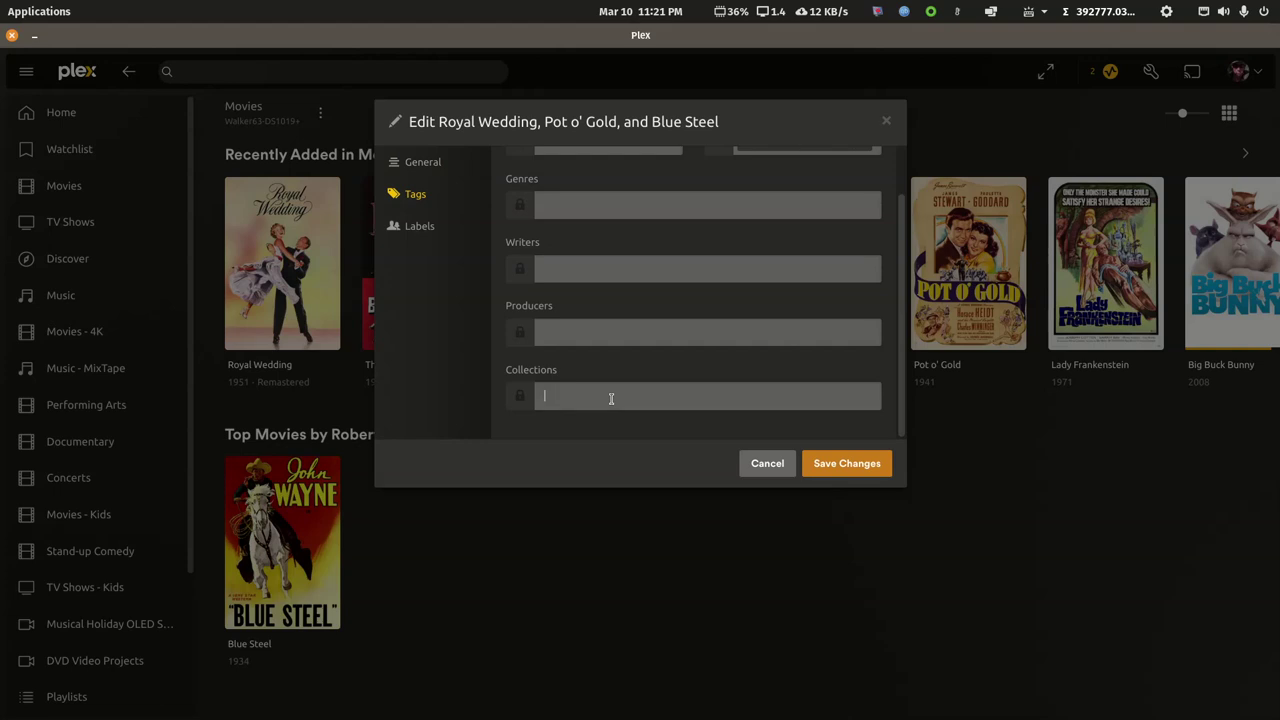
{"action": "type", "text": "Look"}
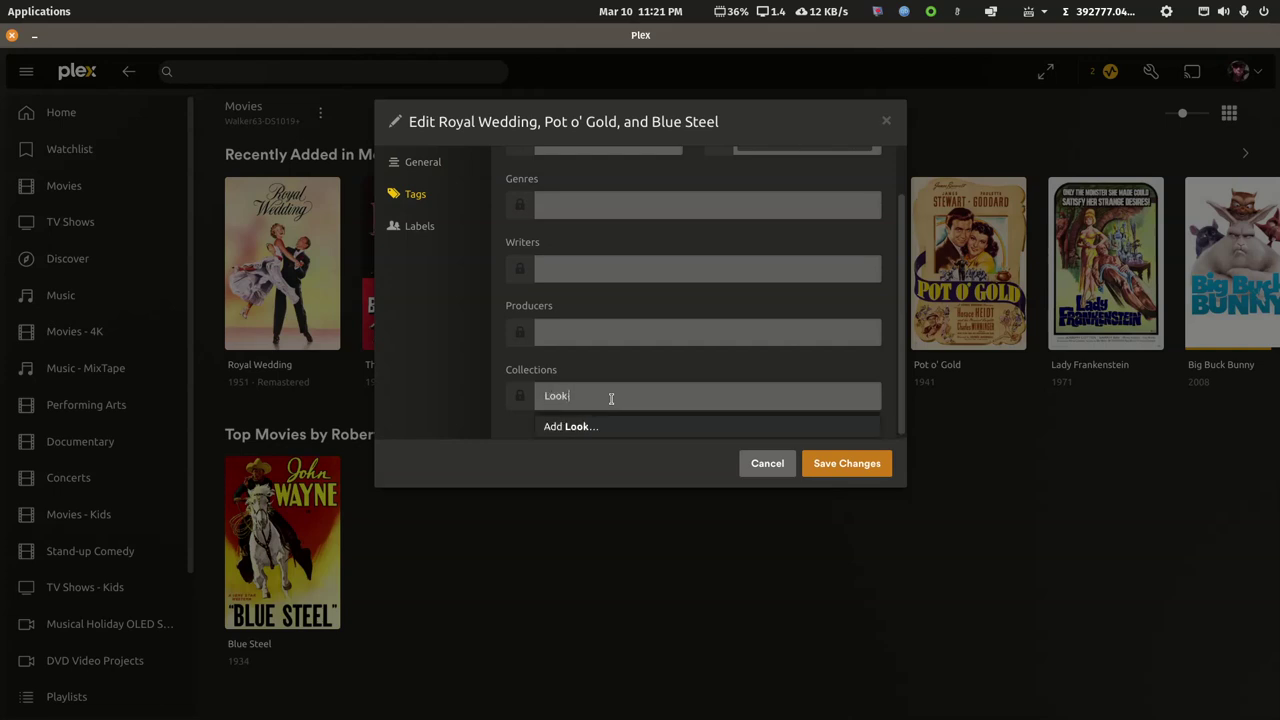
{"action": "type", "text": " Here Dad"}
{"action": "left_click", "coordinate": [593, 430]}
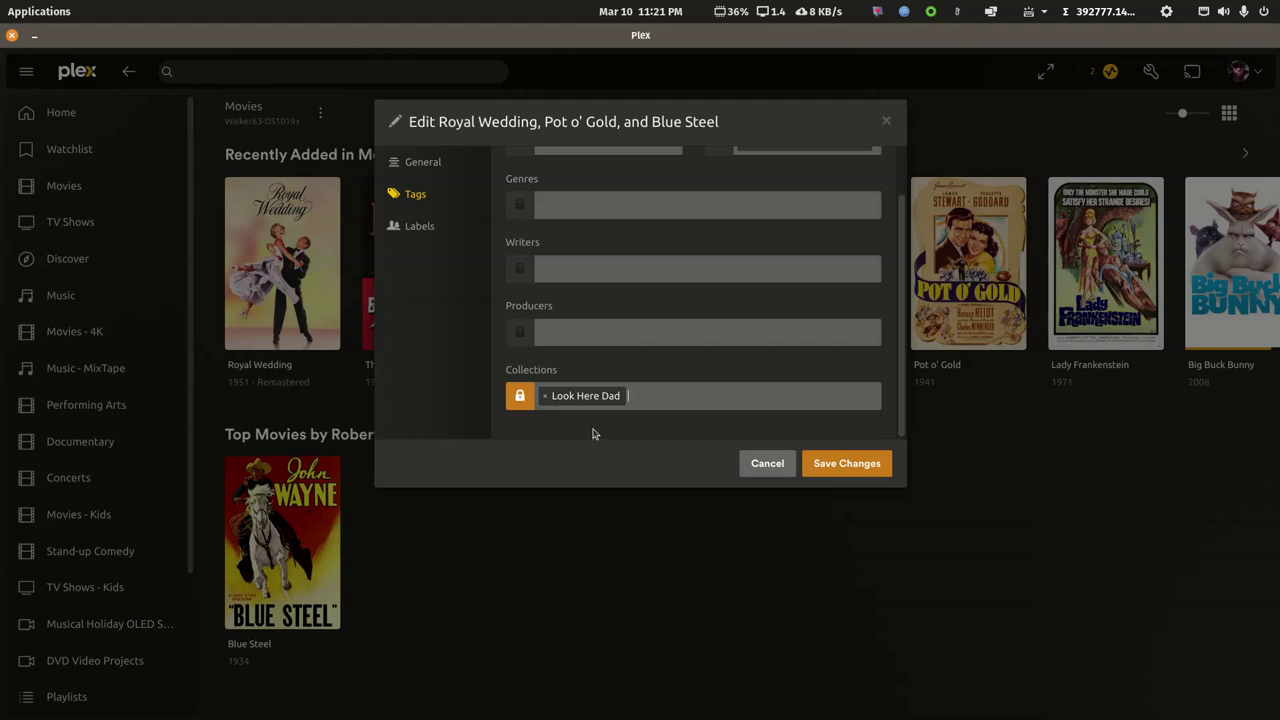
{"action": "left_click", "coordinate": [864, 470]}
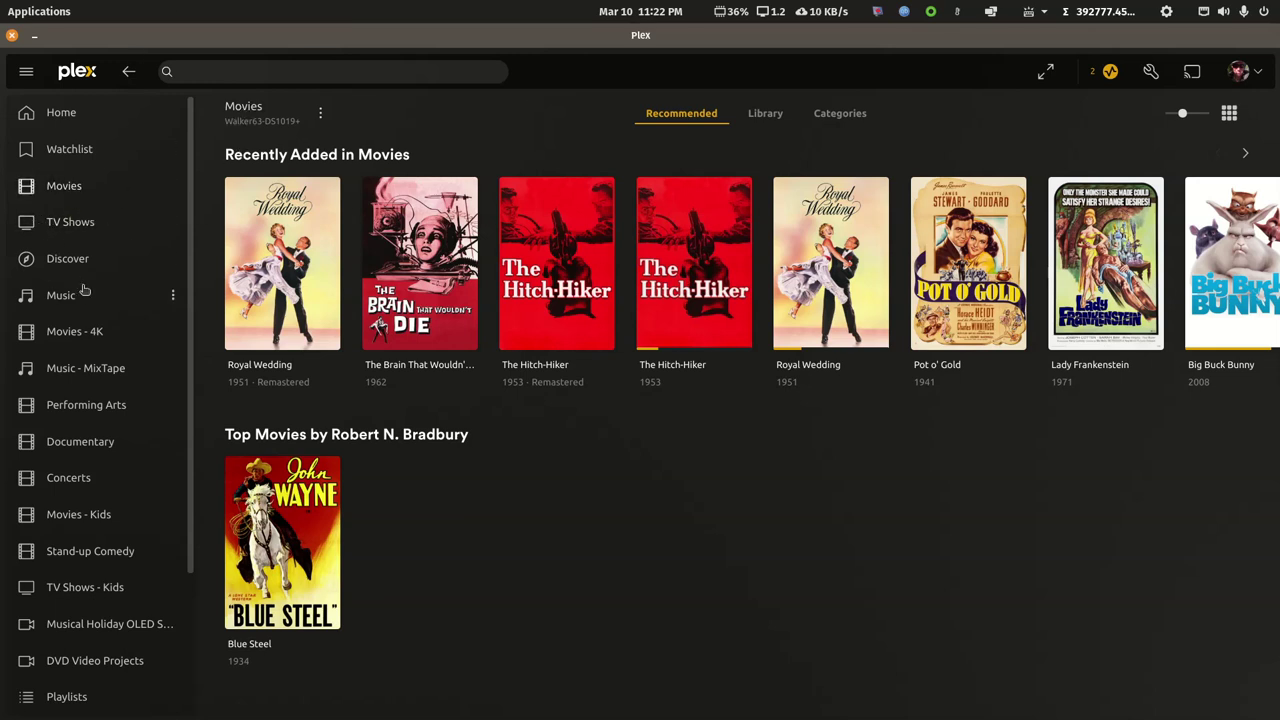
Return to the server's Libraries settings, reopen the Movies library and show its Library view
{"action": "scroll", "coordinate": [85, 290], "scroll_direction": "down", "scroll_amount": 3}
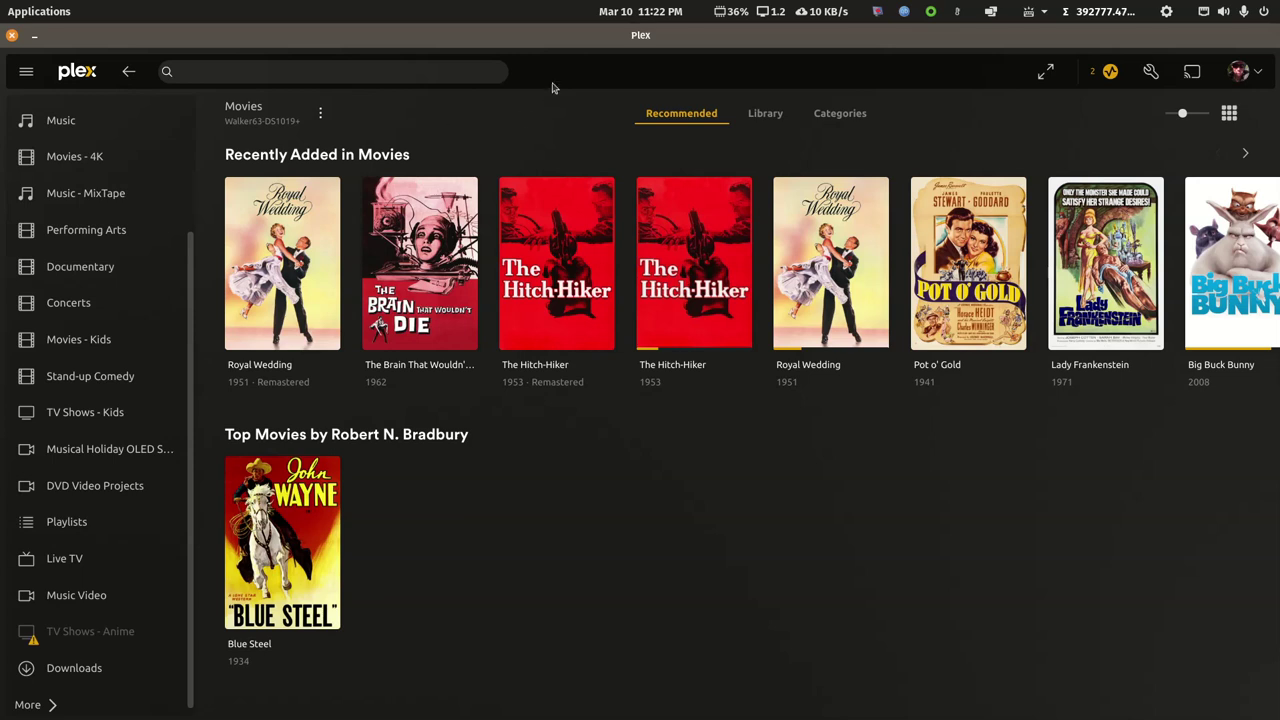
{"action": "right_click", "coordinate": [564, 47]}
{"action": "left_click", "coordinate": [128, 79]}
{"action": "left_click", "coordinate": [128, 72]}
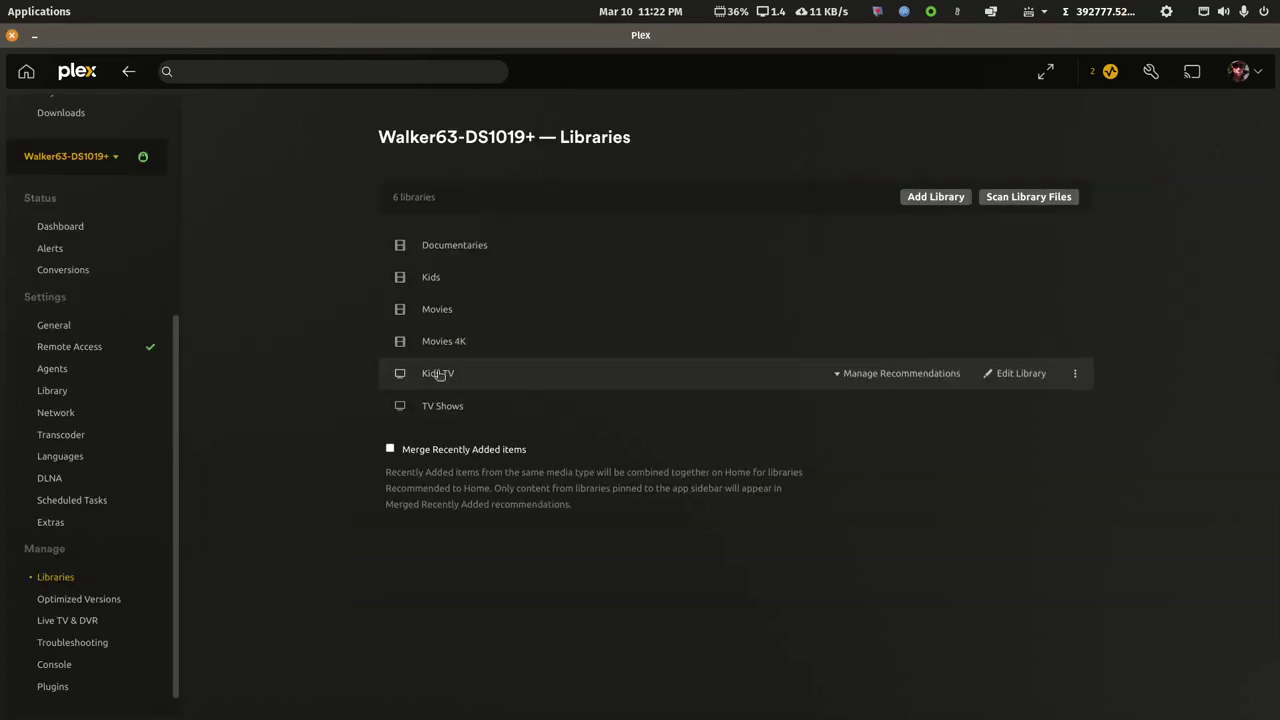
{"action": "left_click", "coordinate": [428, 314]}
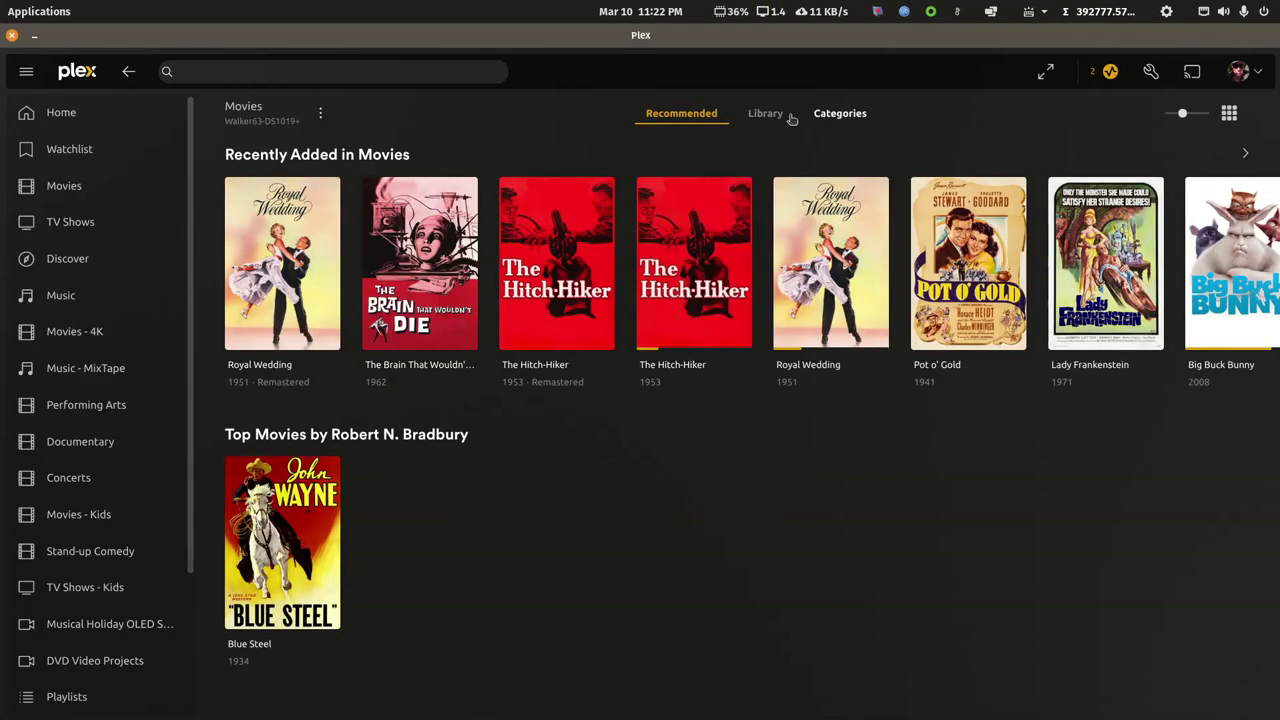
{"action": "left_click", "coordinate": [785, 115]}
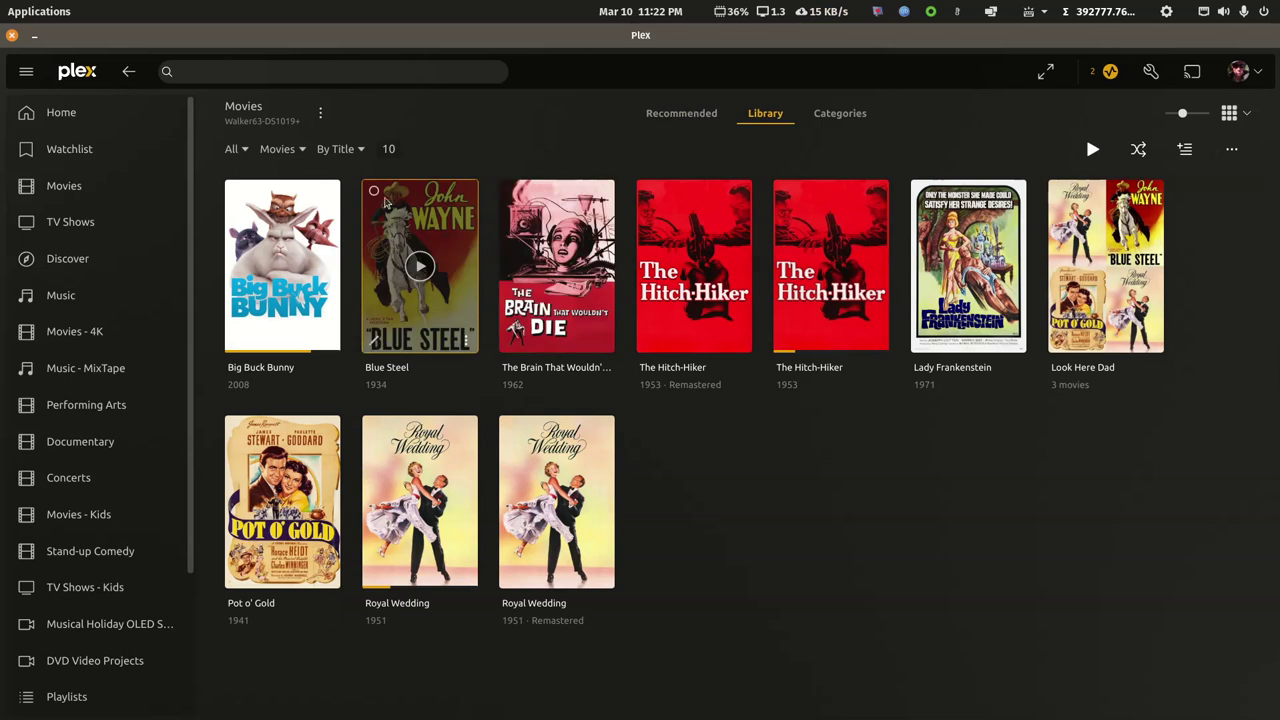
Check the collection tag of Blue Steel, leave the editor without saving and close the Plex desktop app
{"action": "left_click", "coordinate": [378, 344]}
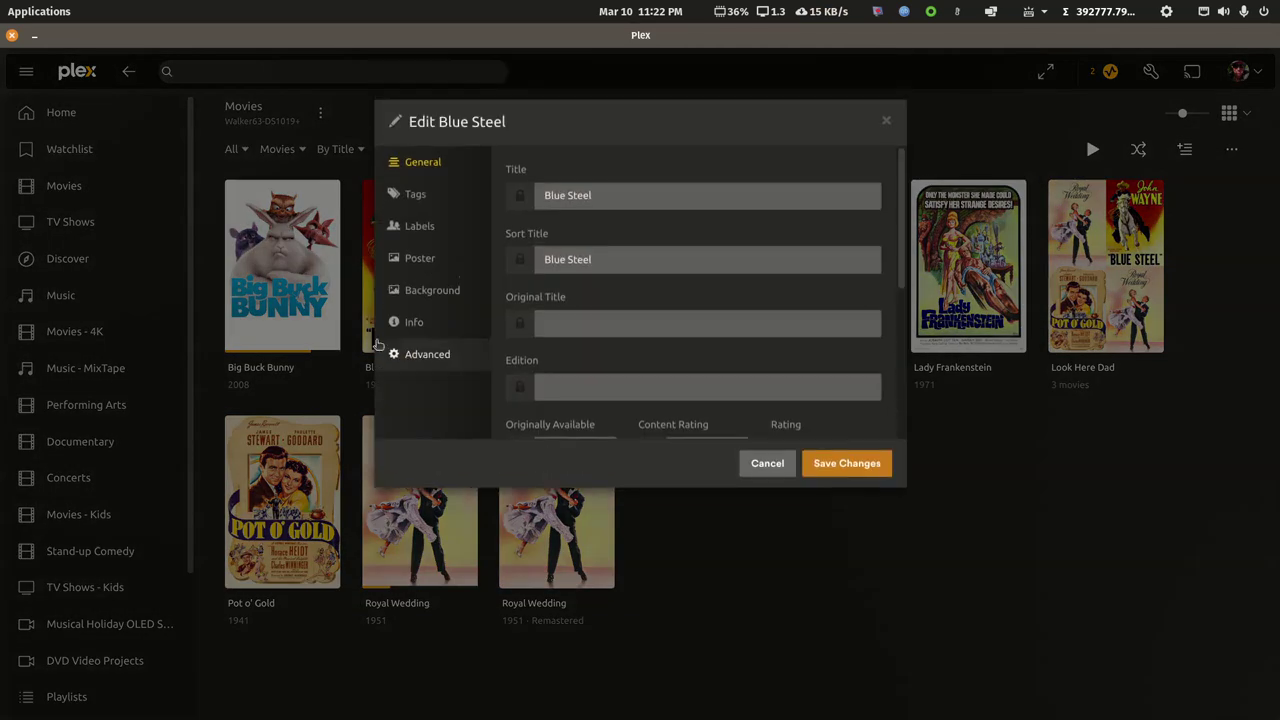
{"action": "left_click", "coordinate": [418, 196]}
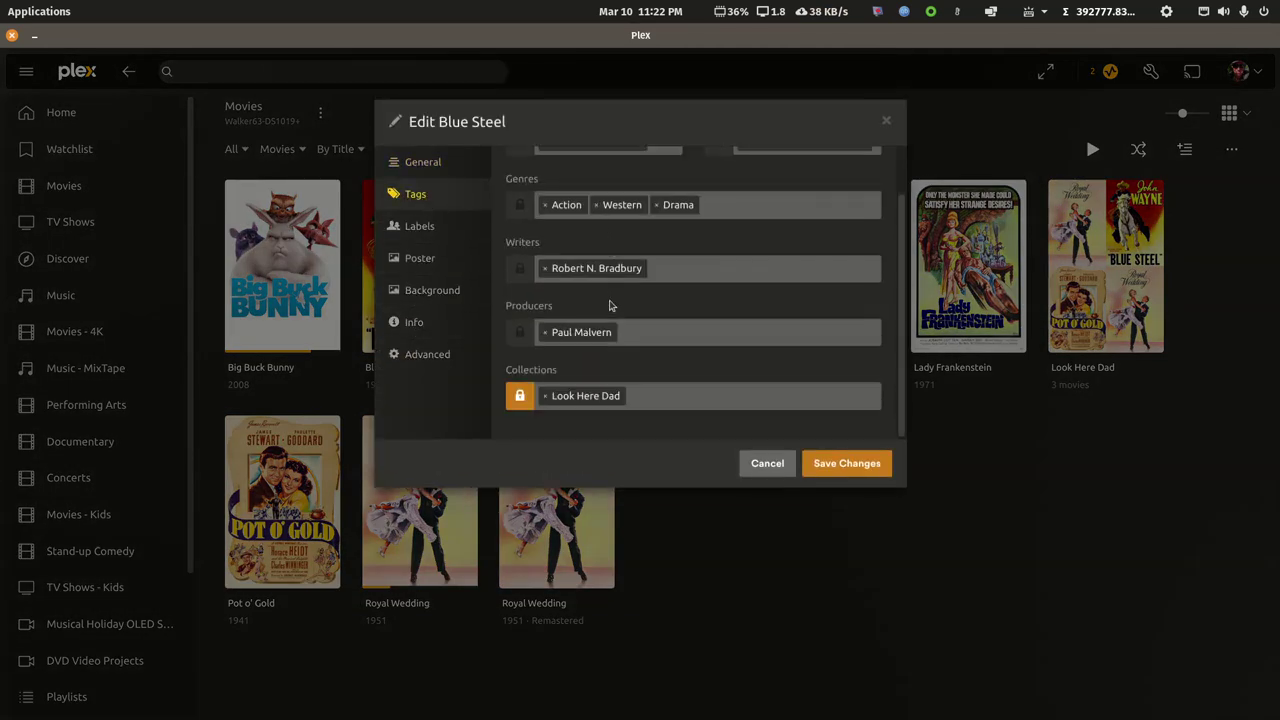
{"action": "left_click", "coordinate": [765, 464]}
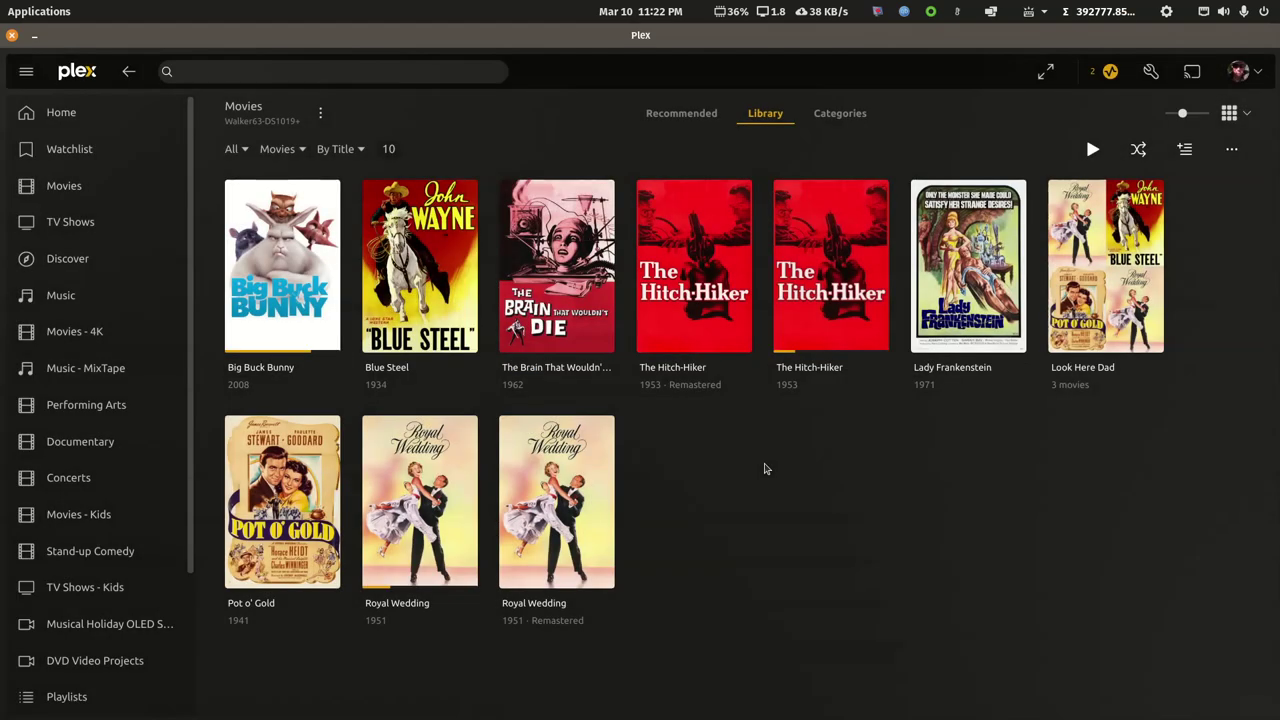
{"action": "left_click", "coordinate": [12, 36]}
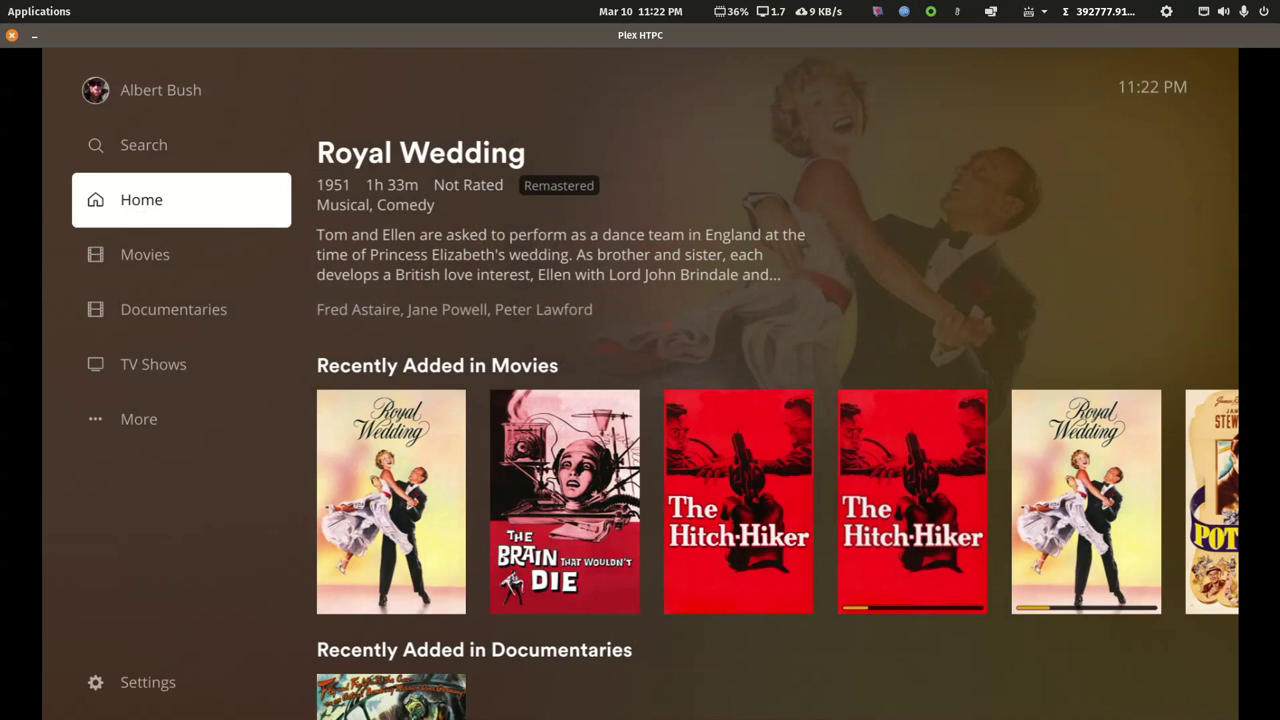
Switch to Plex Web, open the Movies library, reload the page and show the library's Collections
{"action": "mouse_move", "coordinate": [840, 716]}
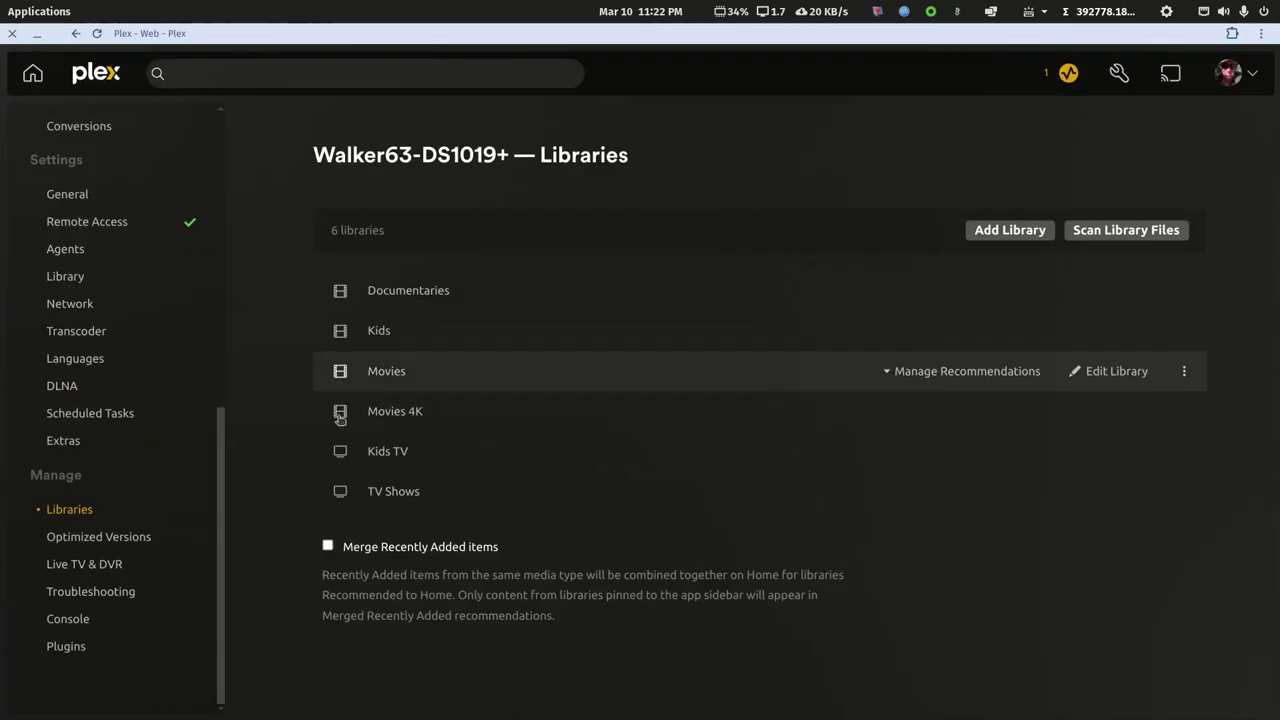
{"action": "left_click", "coordinate": [387, 371]}
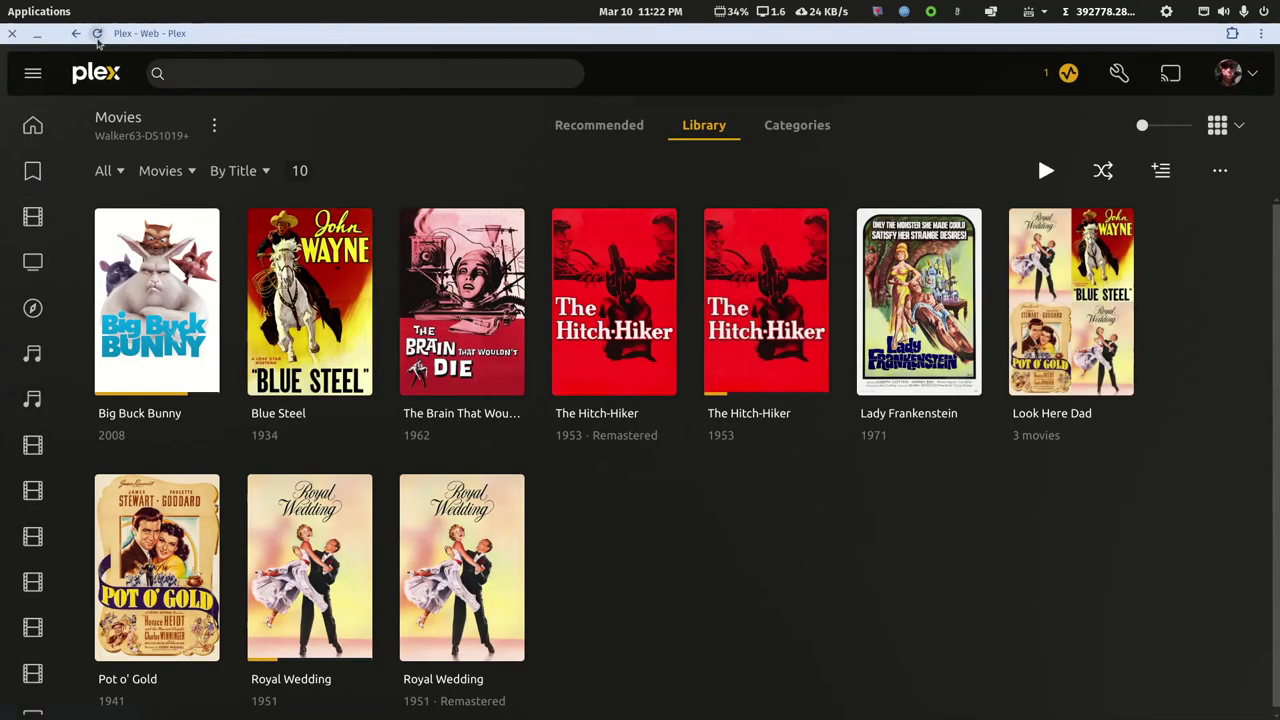
{"action": "left_click", "coordinate": [97, 33]}
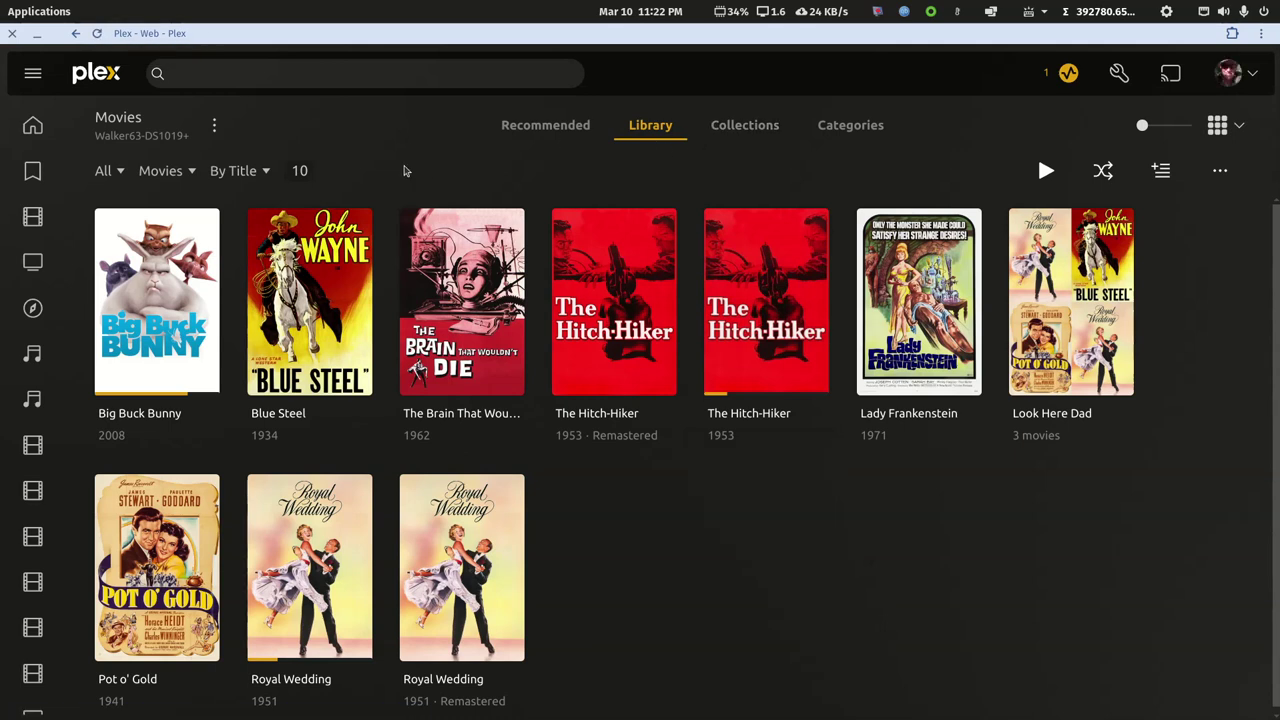
{"action": "left_click", "coordinate": [757, 133]}
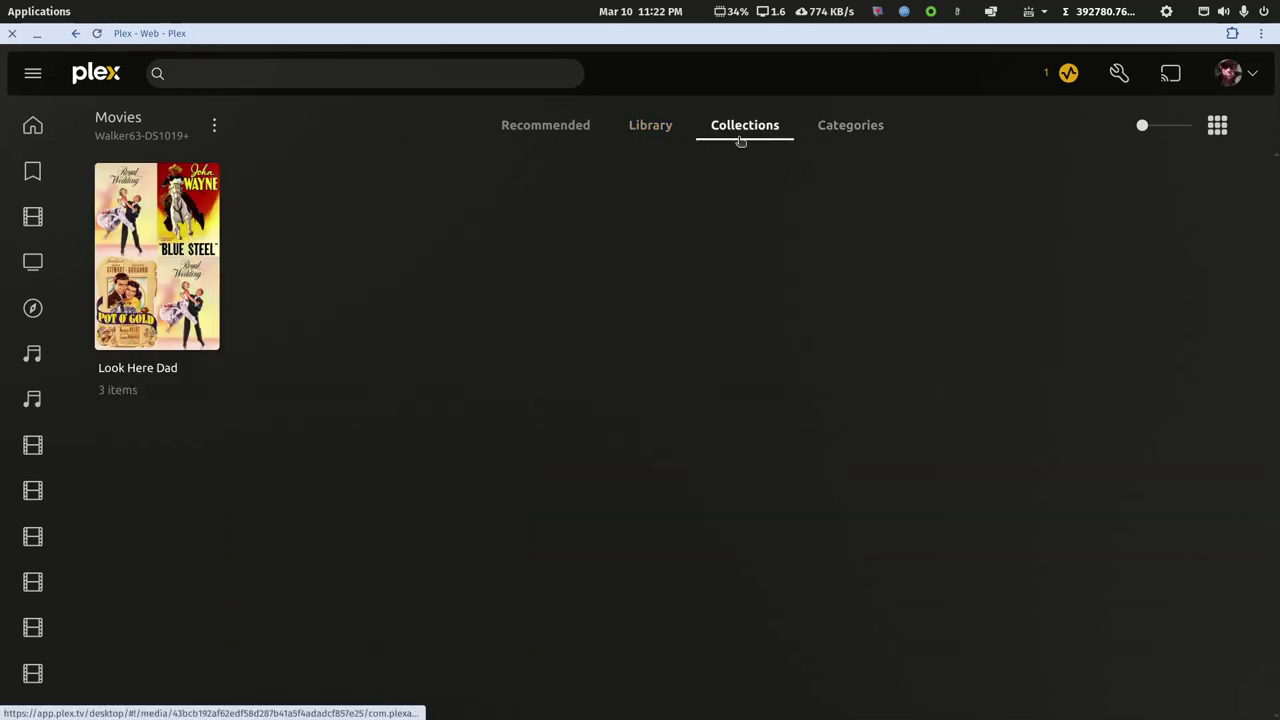
Examine the contents of the Look Here Dad collection and return to the Collections view
{"action": "left_click", "coordinate": [211, 308]}
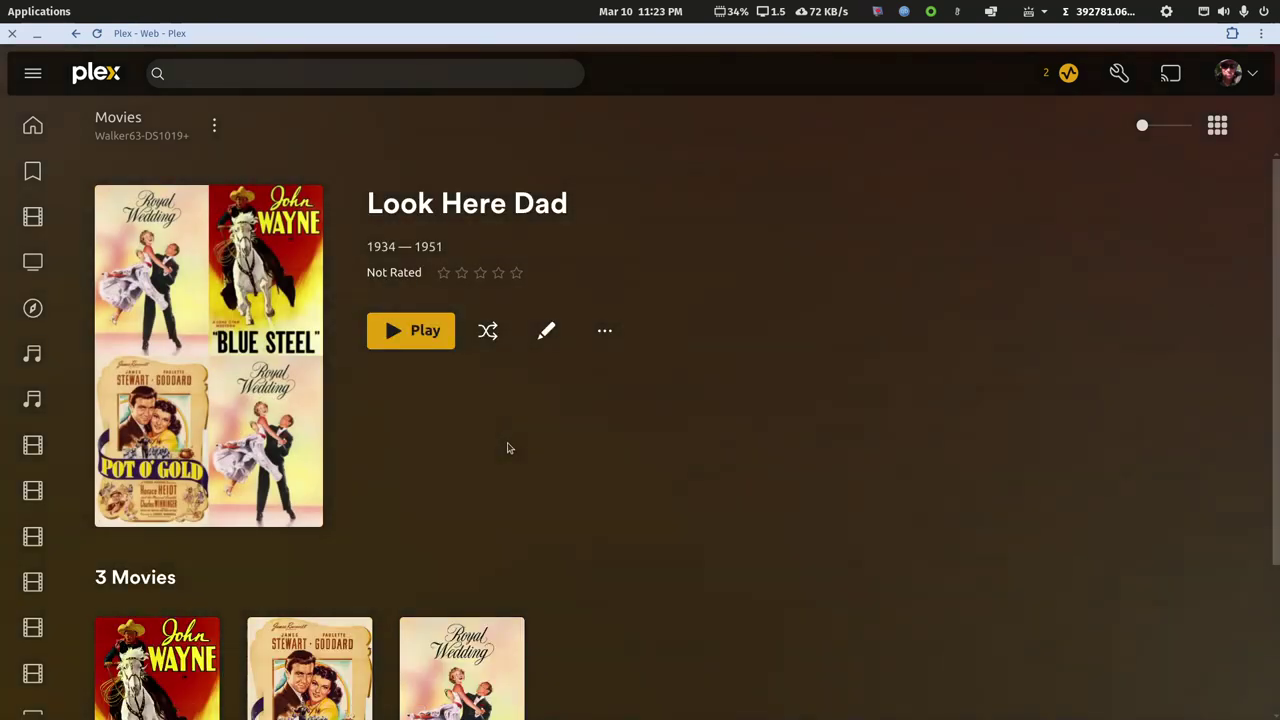
{"action": "scroll", "coordinate": [507, 448], "scroll_direction": "down", "scroll_amount": 3}
{"action": "scroll", "coordinate": [629, 449], "scroll_direction": "up", "scroll_amount": 3}
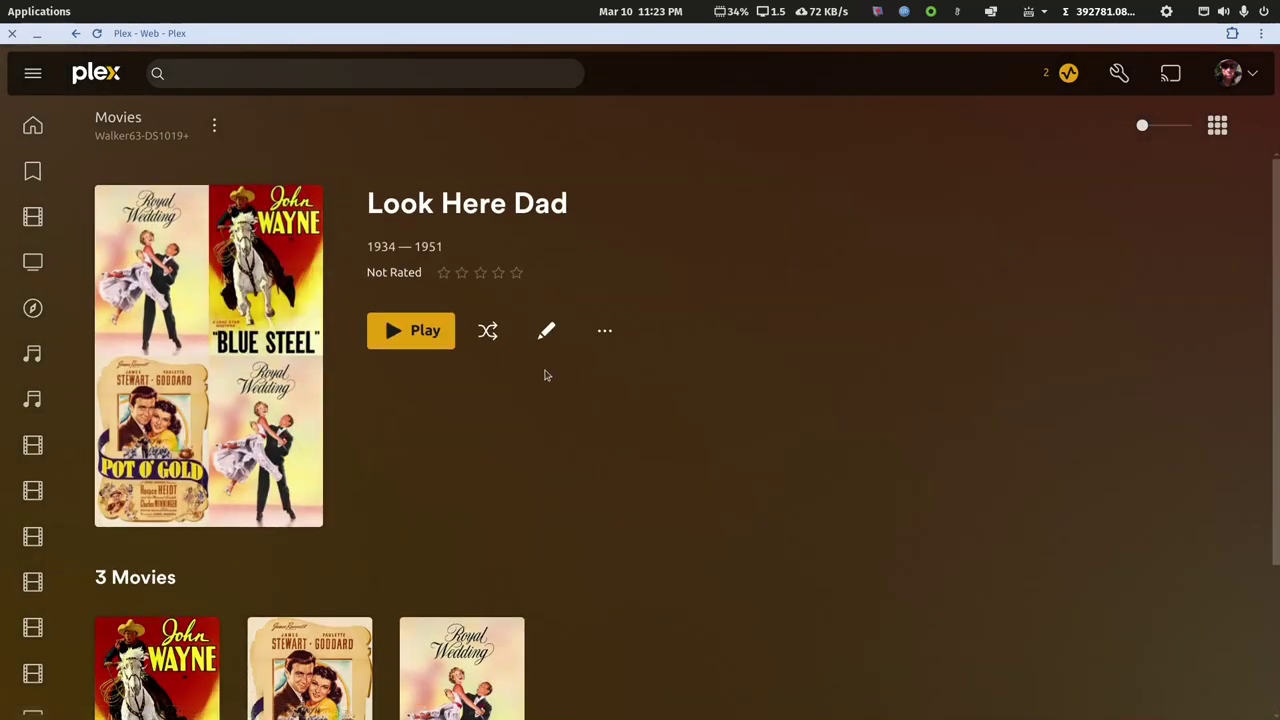
{"action": "left_click", "coordinate": [76, 35]}
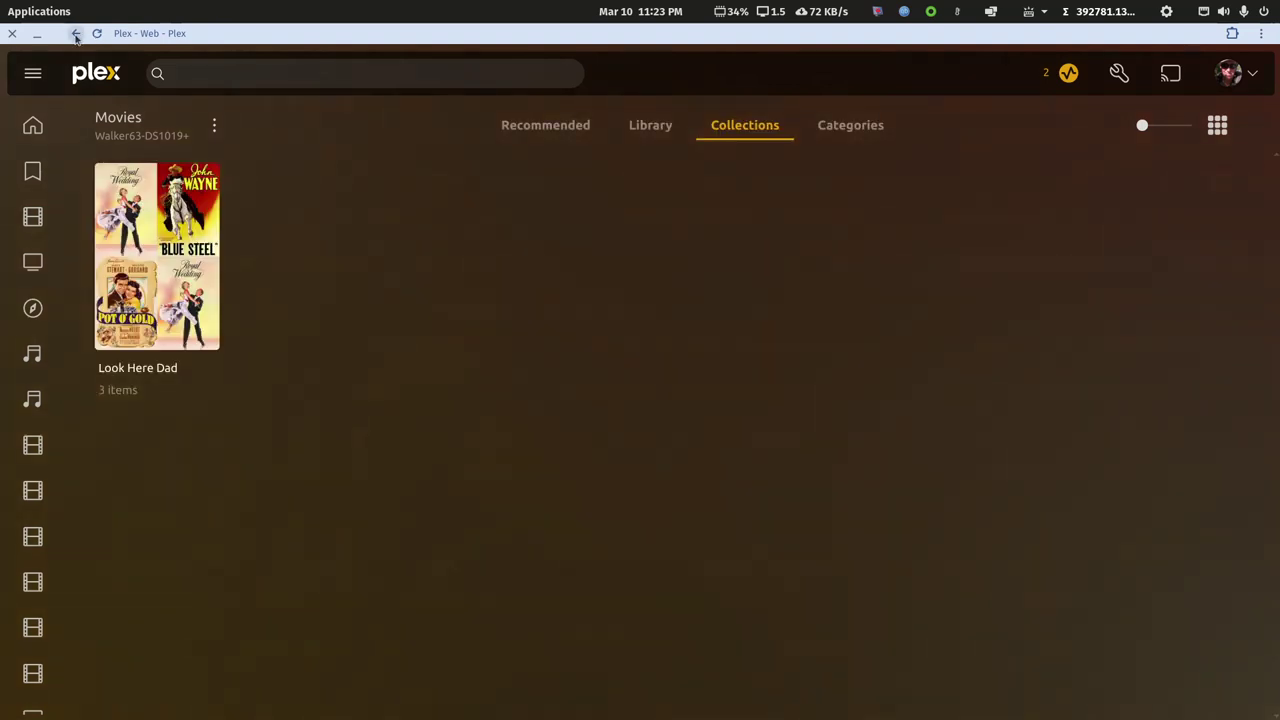
Make the Look Here Dad collection visible on Library
{"action": "mouse_move", "coordinate": [204, 346]}
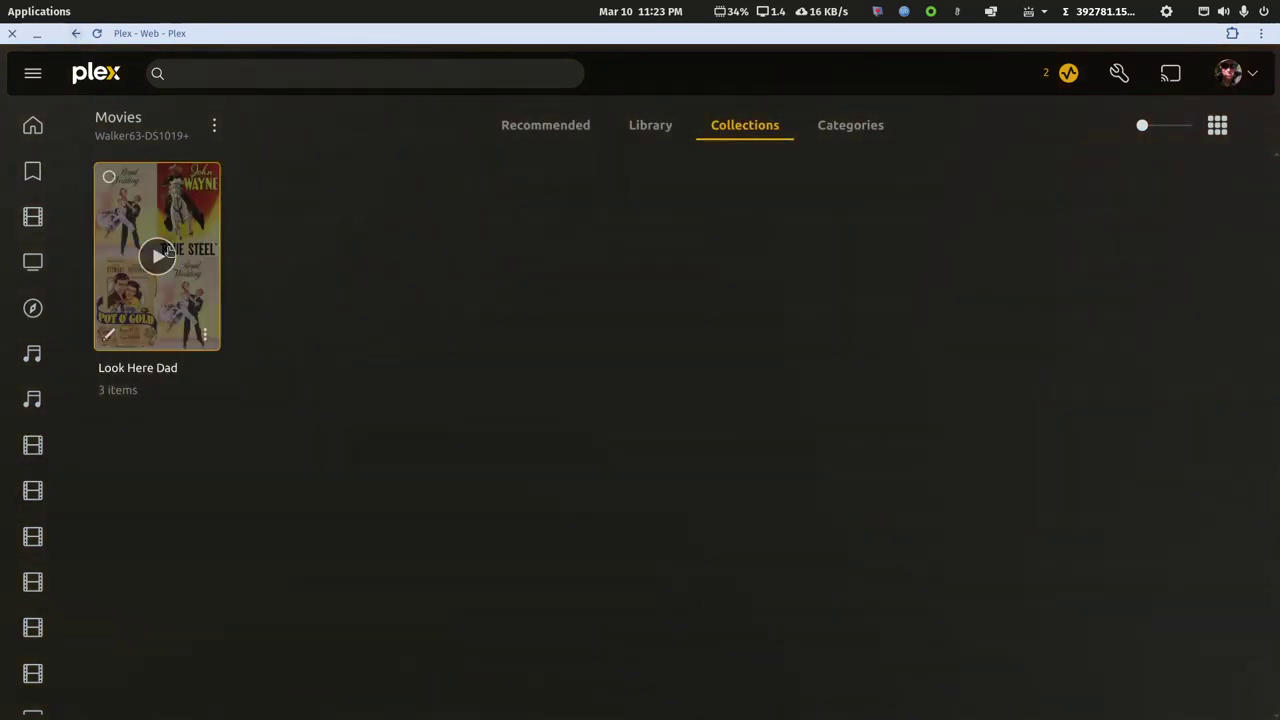
{"action": "left_click", "coordinate": [203, 338]}
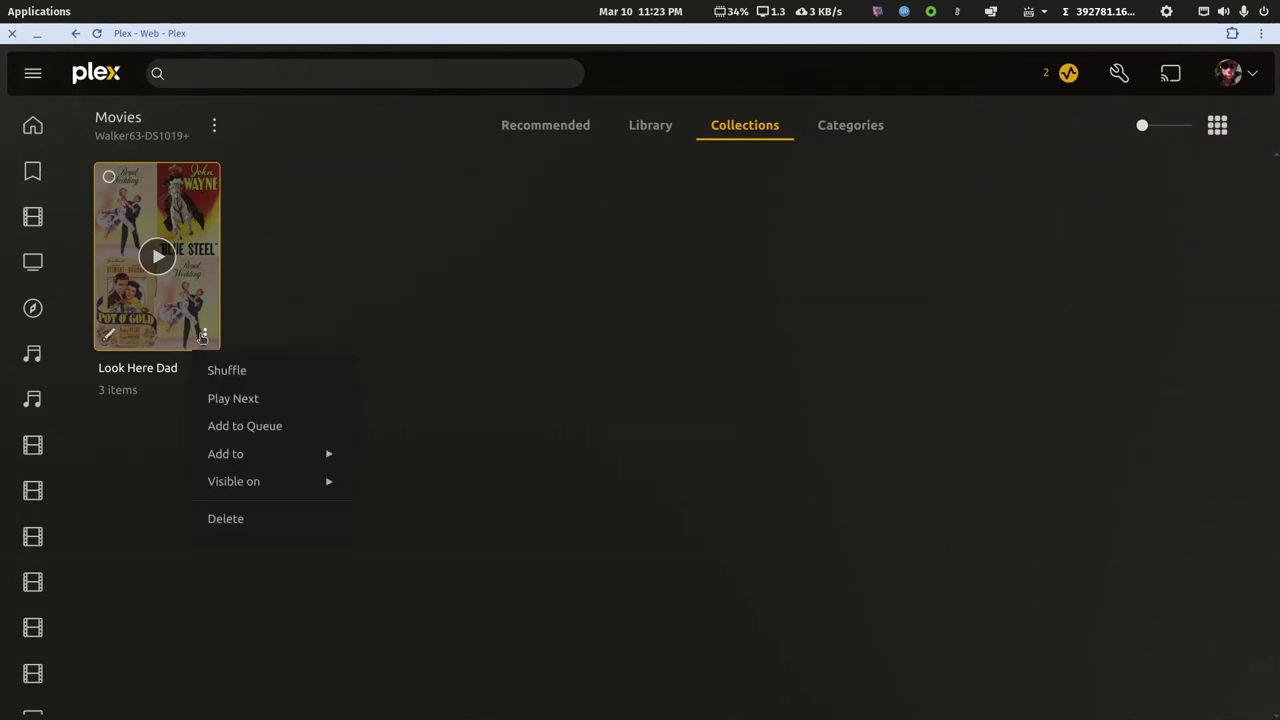
{"action": "mouse_move", "coordinate": [221, 481]}
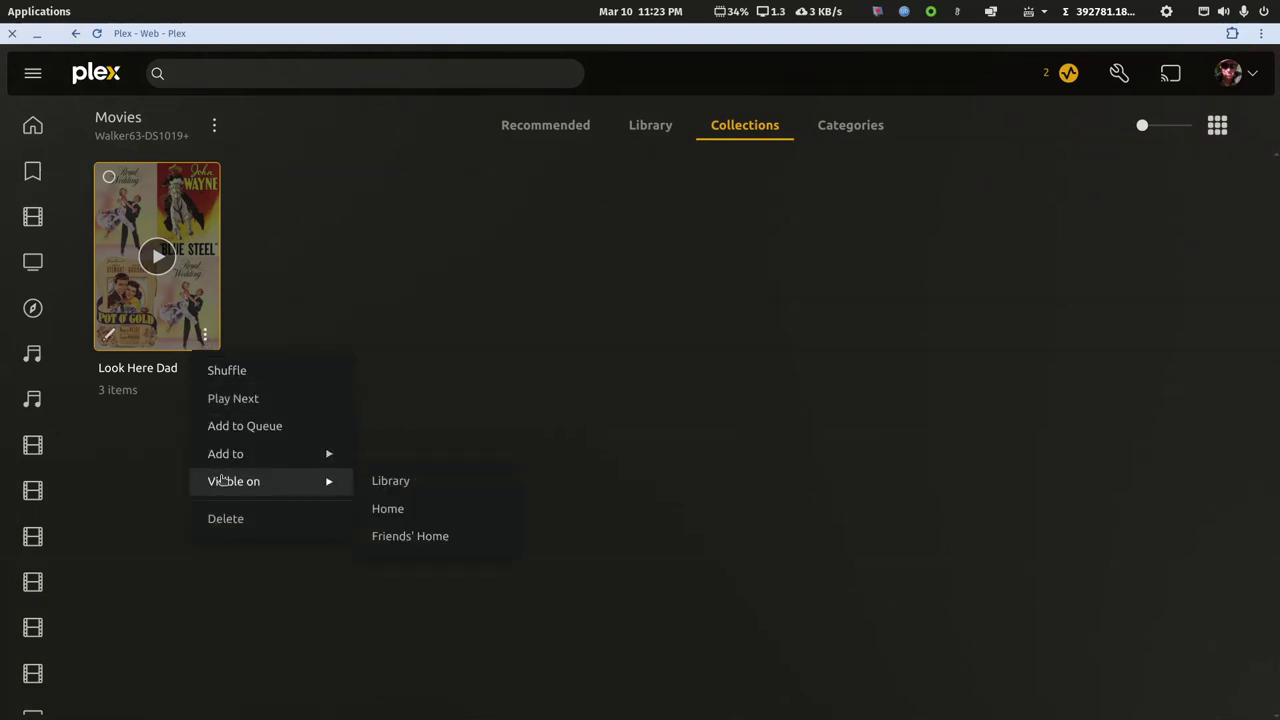
{"action": "left_click", "coordinate": [376, 484]}
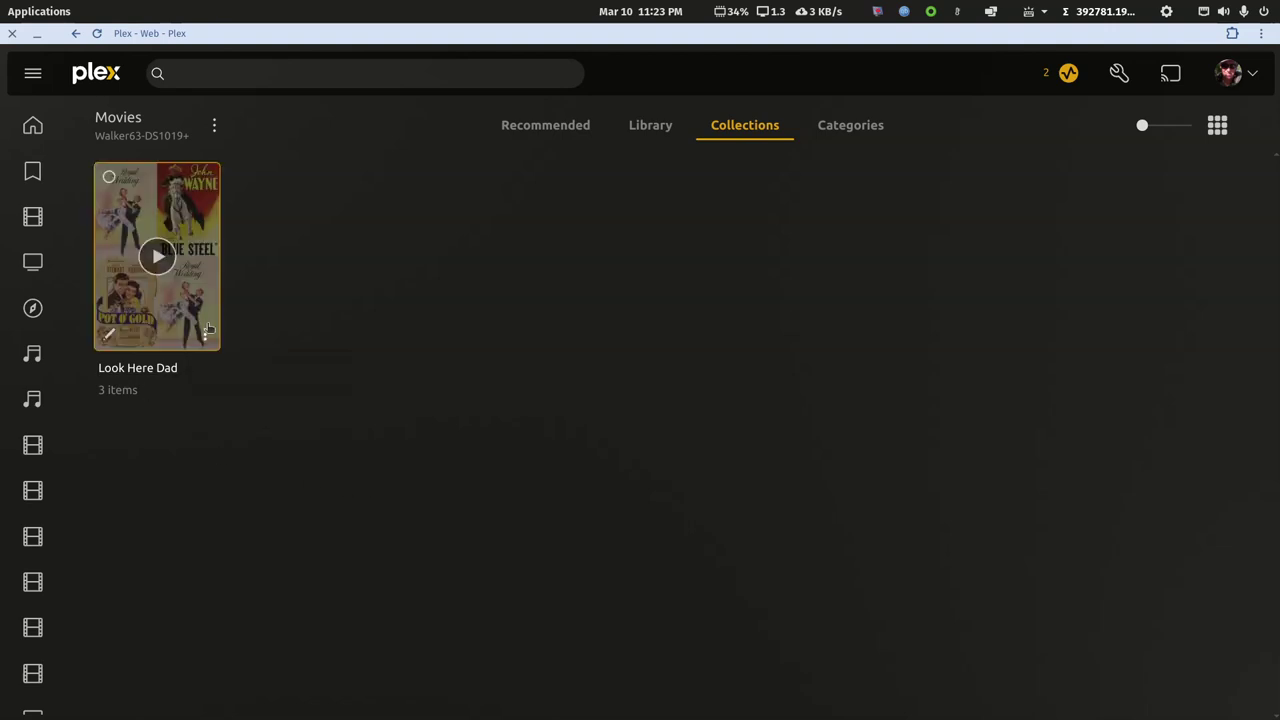
Make the Look Here Dad collection visible on Home and on Friends' Home
{"action": "left_click", "coordinate": [206, 333]}
{"action": "mouse_move", "coordinate": [277, 483]}
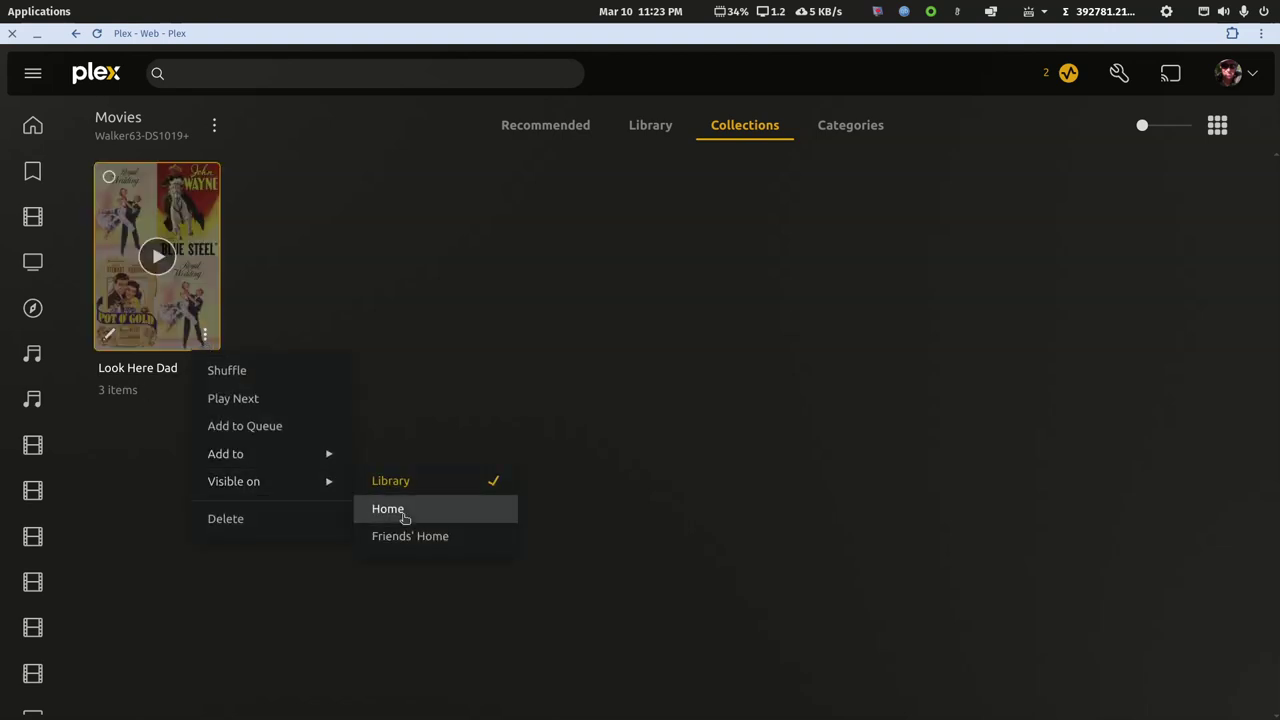
{"action": "left_click", "coordinate": [404, 517]}
{"action": "left_click", "coordinate": [206, 333]}
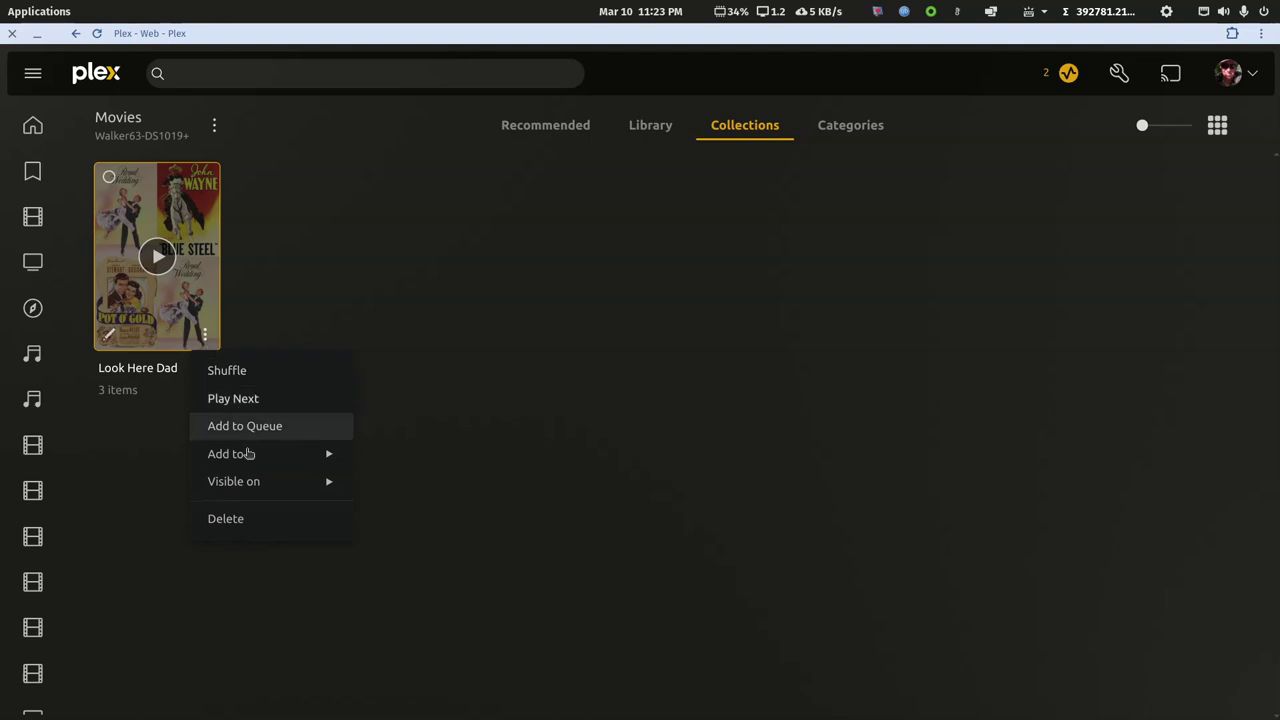
{"action": "mouse_move", "coordinate": [251, 480]}
{"action": "left_click", "coordinate": [386, 536]}
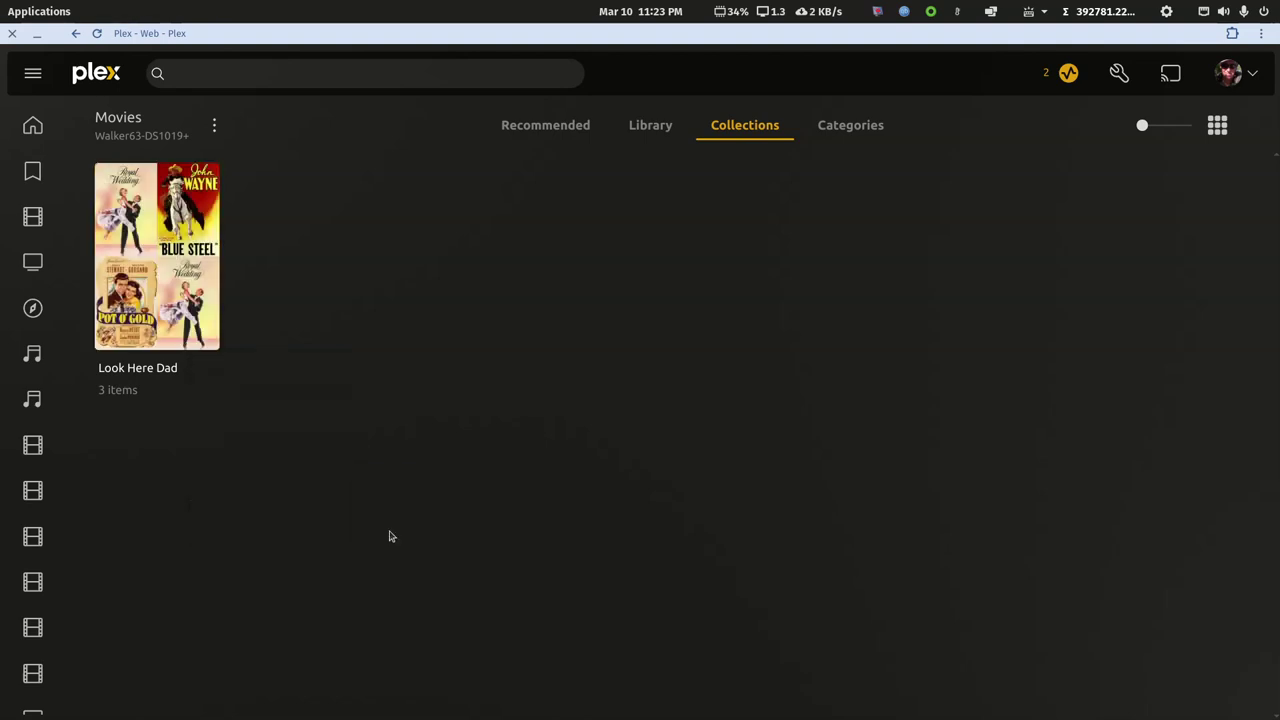
In the server's library management settings, move Look Here Dad to the first position in the Movies library's recommendations
{"action": "left_click", "coordinate": [1119, 73]}
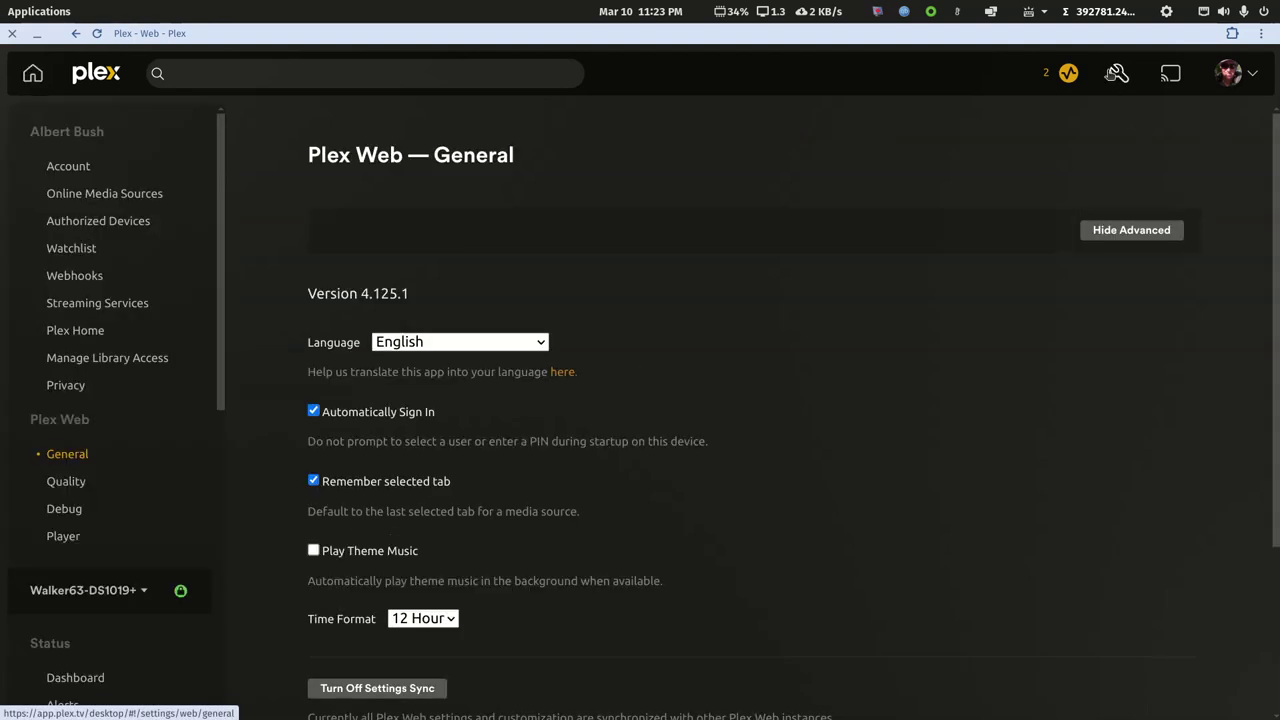
{"action": "scroll", "coordinate": [170, 433], "scroll_direction": "down", "scroll_amount": 4}
{"action": "scroll", "coordinate": [170, 433], "scroll_direction": "down", "scroll_amount": 3}
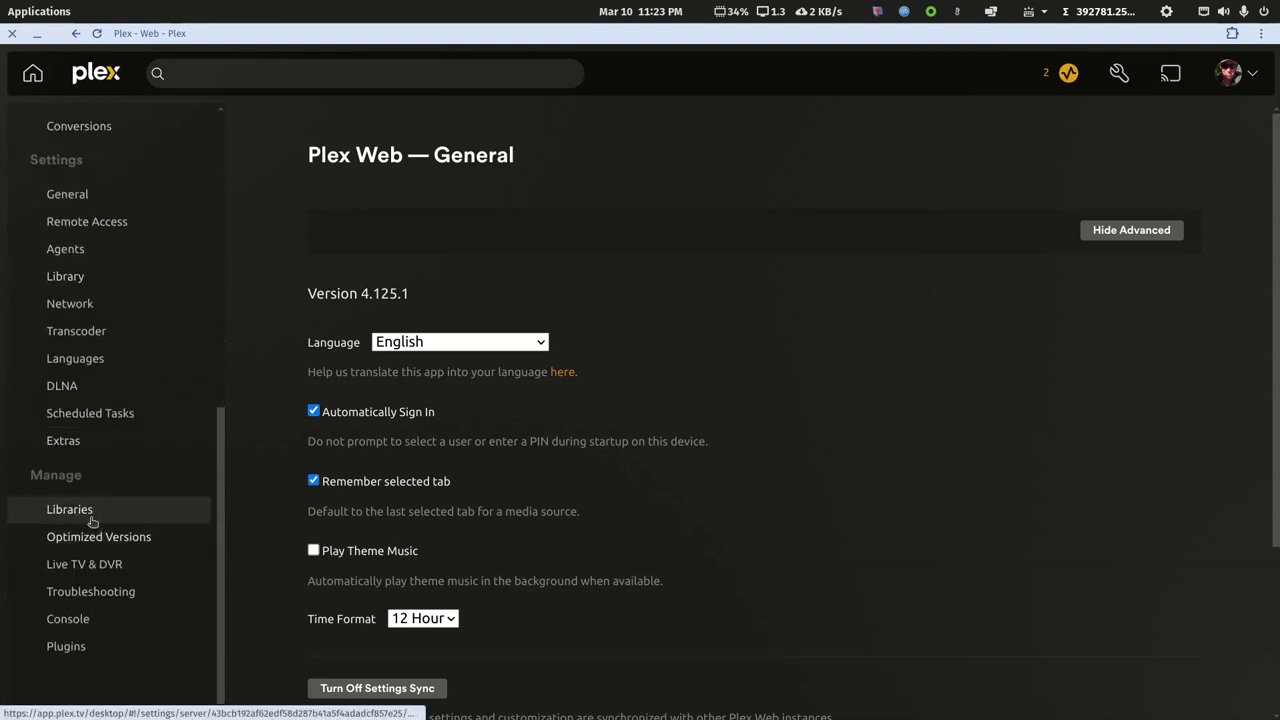
{"action": "left_click", "coordinate": [84, 513]}
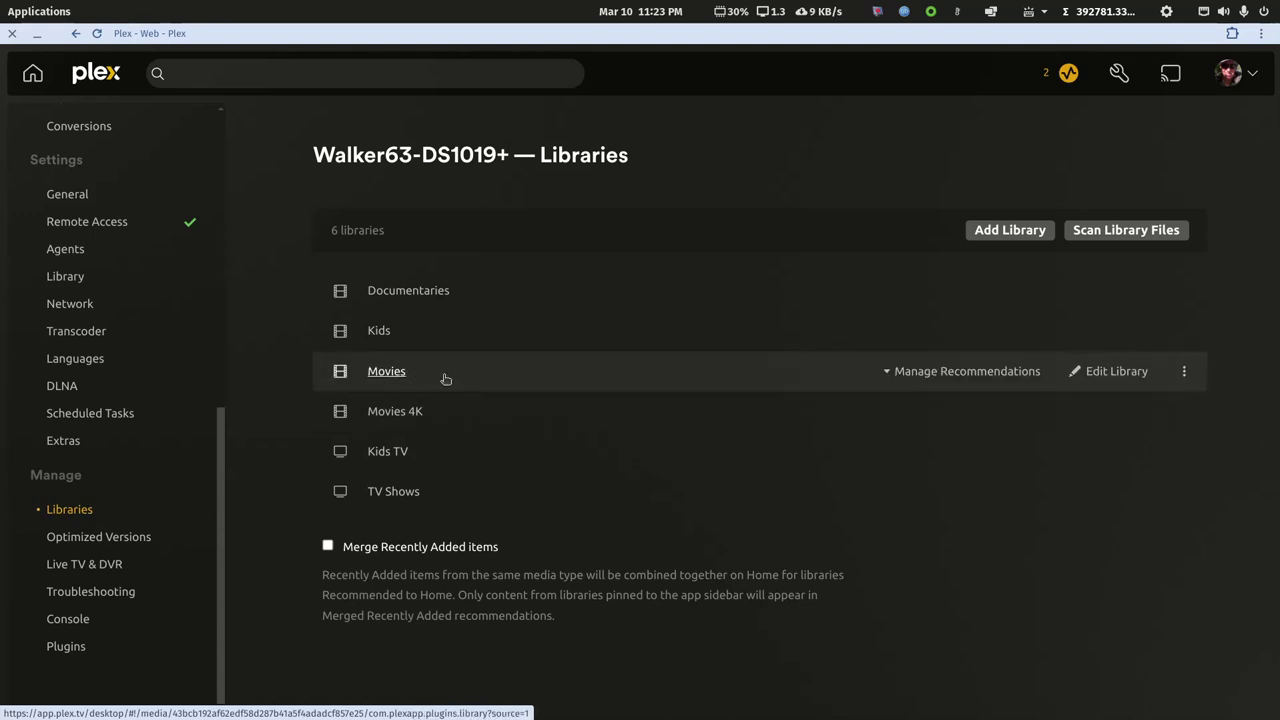
{"action": "left_click", "coordinate": [935, 371]}
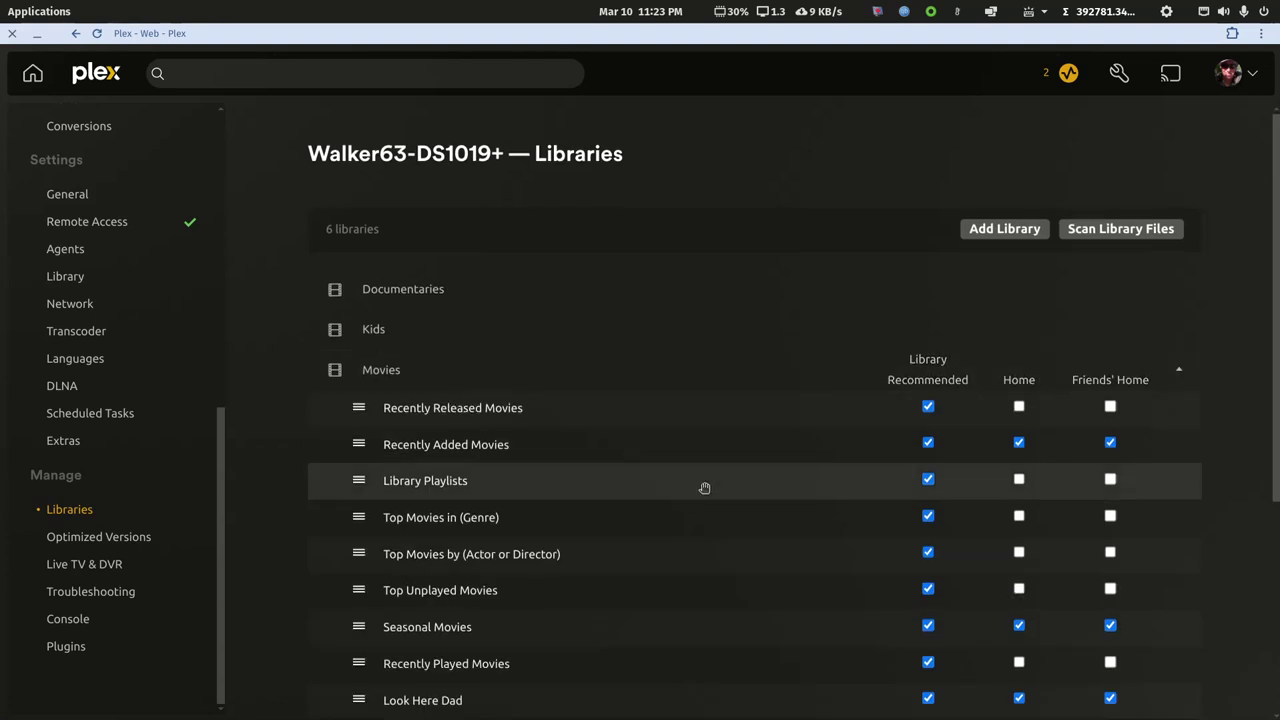
{"action": "scroll", "coordinate": [703, 486], "scroll_direction": "down", "scroll_amount": 3}
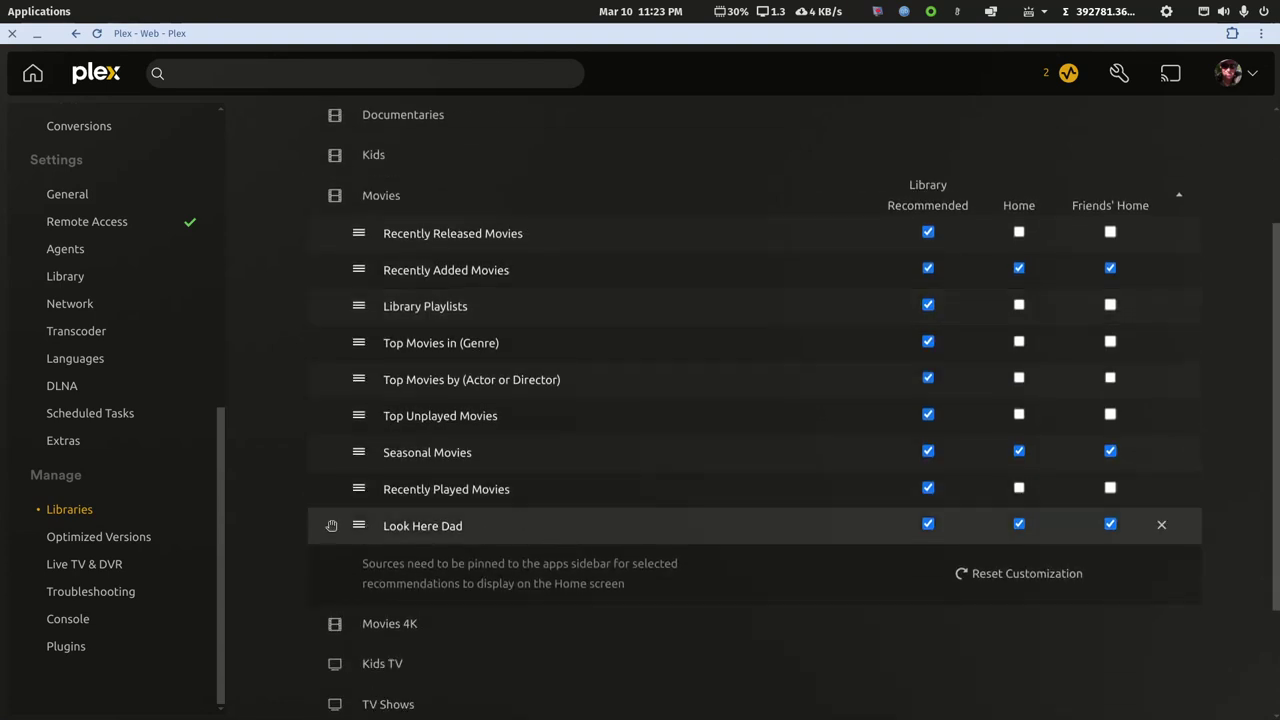
{"action": "left_click_drag", "start_coordinate": [360, 528], "coordinate": [365, 292]}
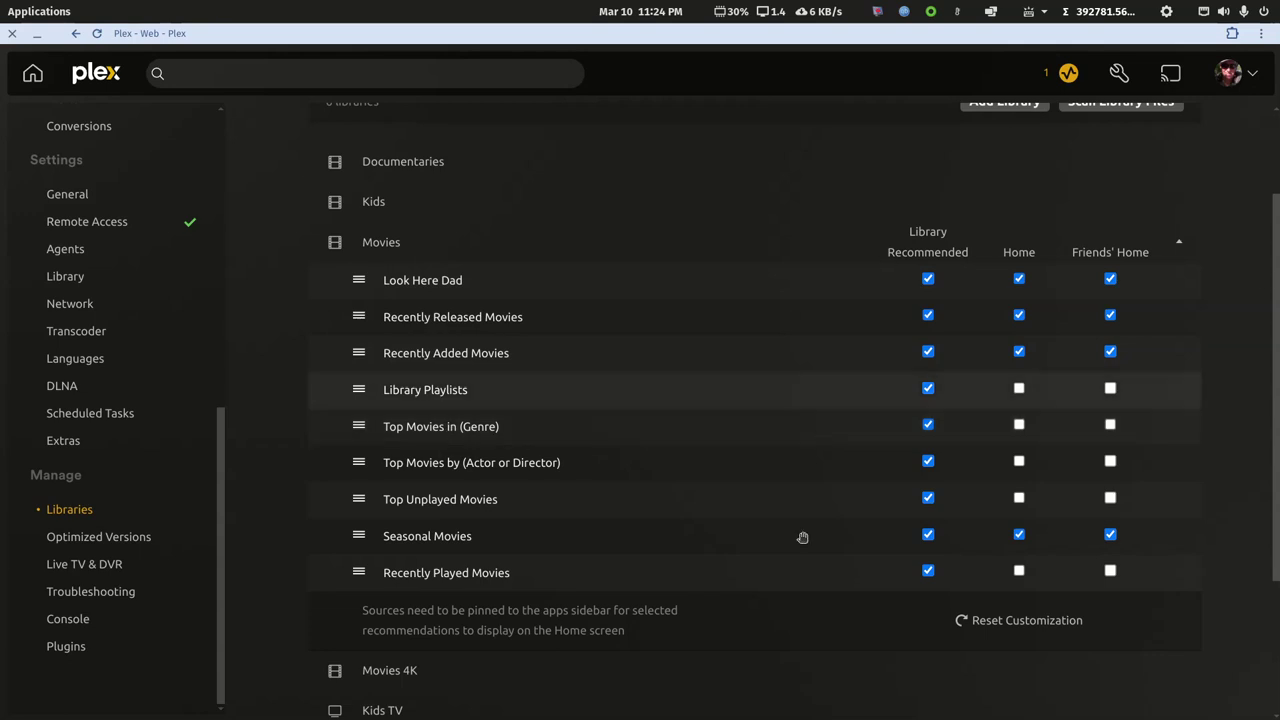
Switch to Plex HTPC, check the Movies library's recommended rows for the Look Here Dad collection, and return to Home
{"action": "key", "text": "alt+Tab"}
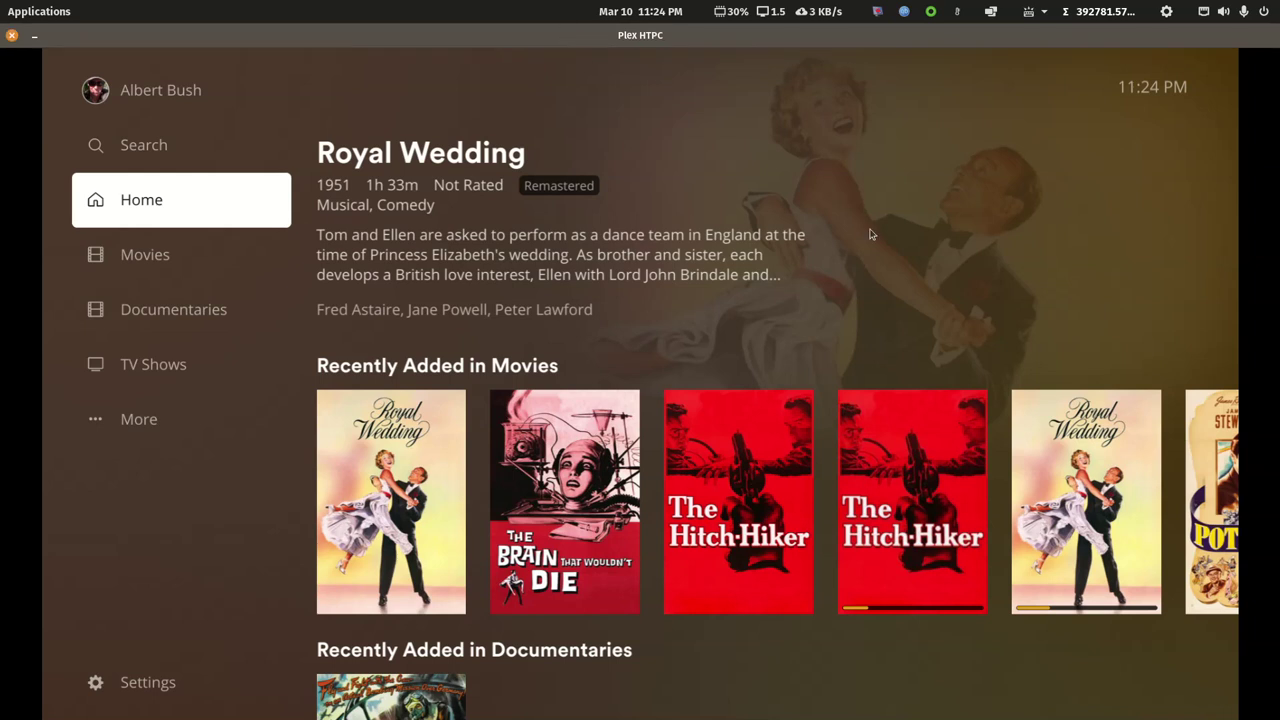
{"action": "key", "text": "Down"}
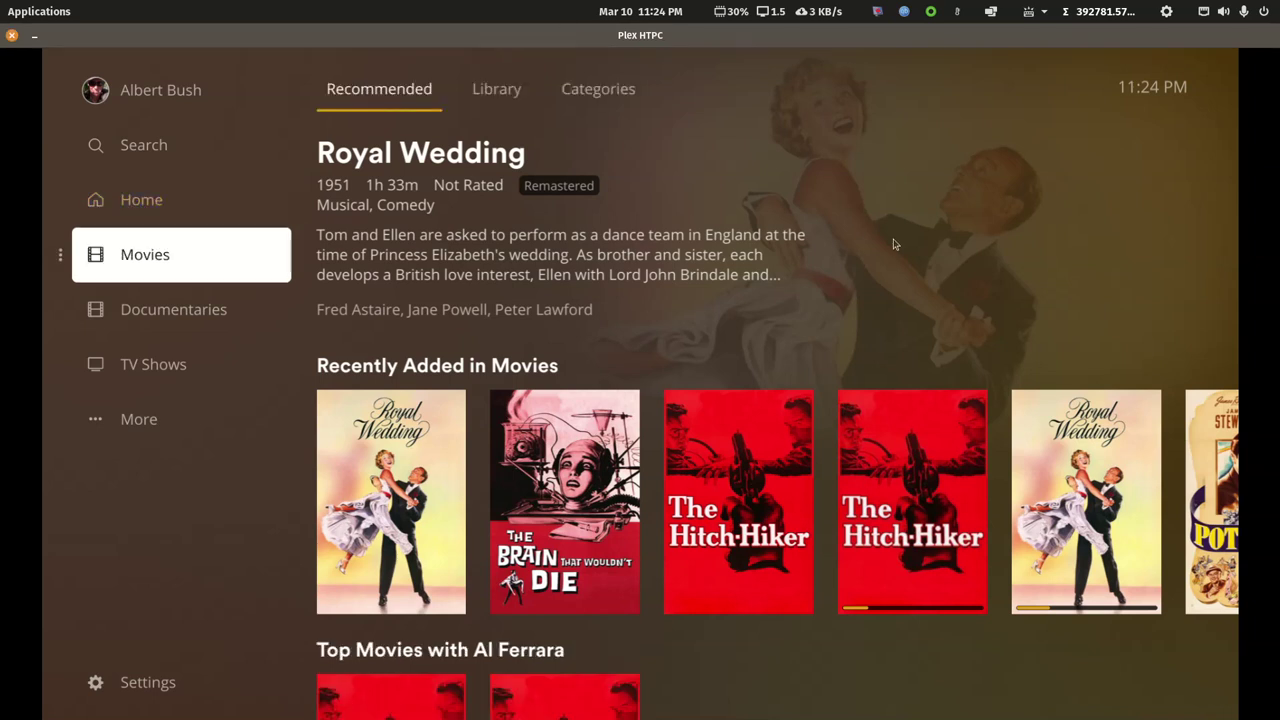
{"action": "key", "text": "Right"}
{"action": "key", "text": "Down"}
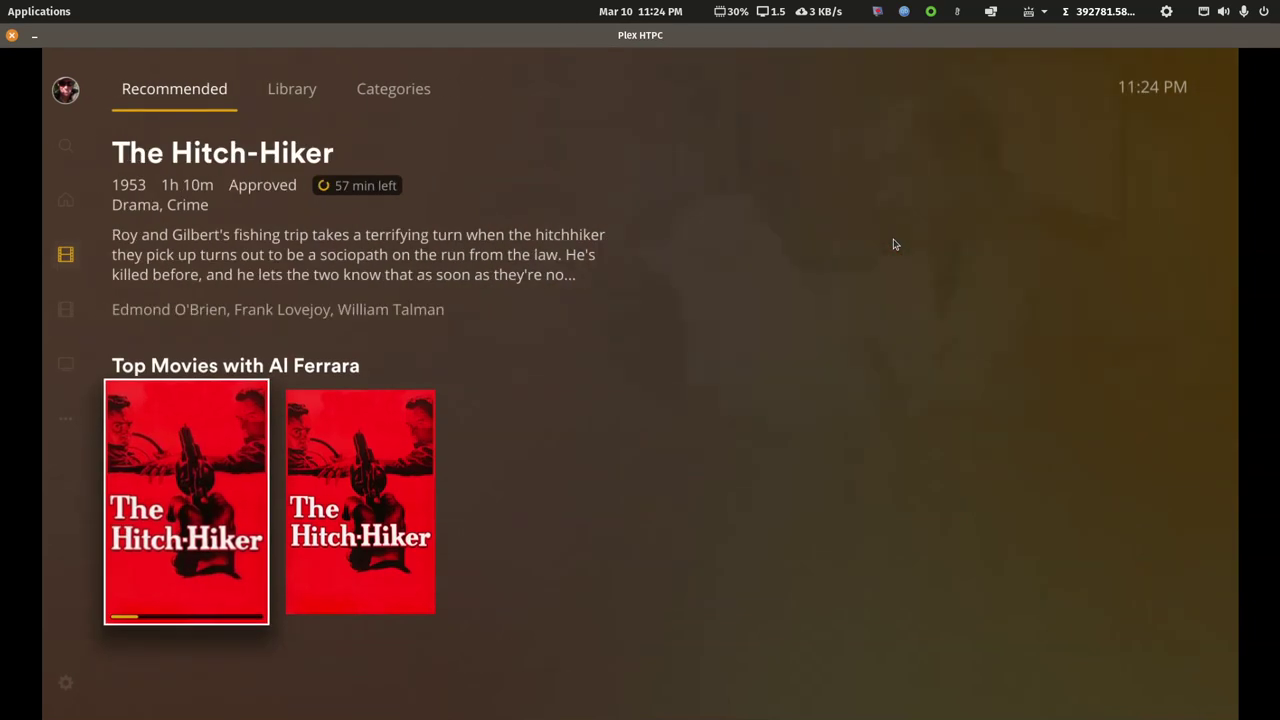
{"action": "key", "text": "Up"}
{"action": "key", "text": "Up"}
{"action": "key", "text": "Escape"}
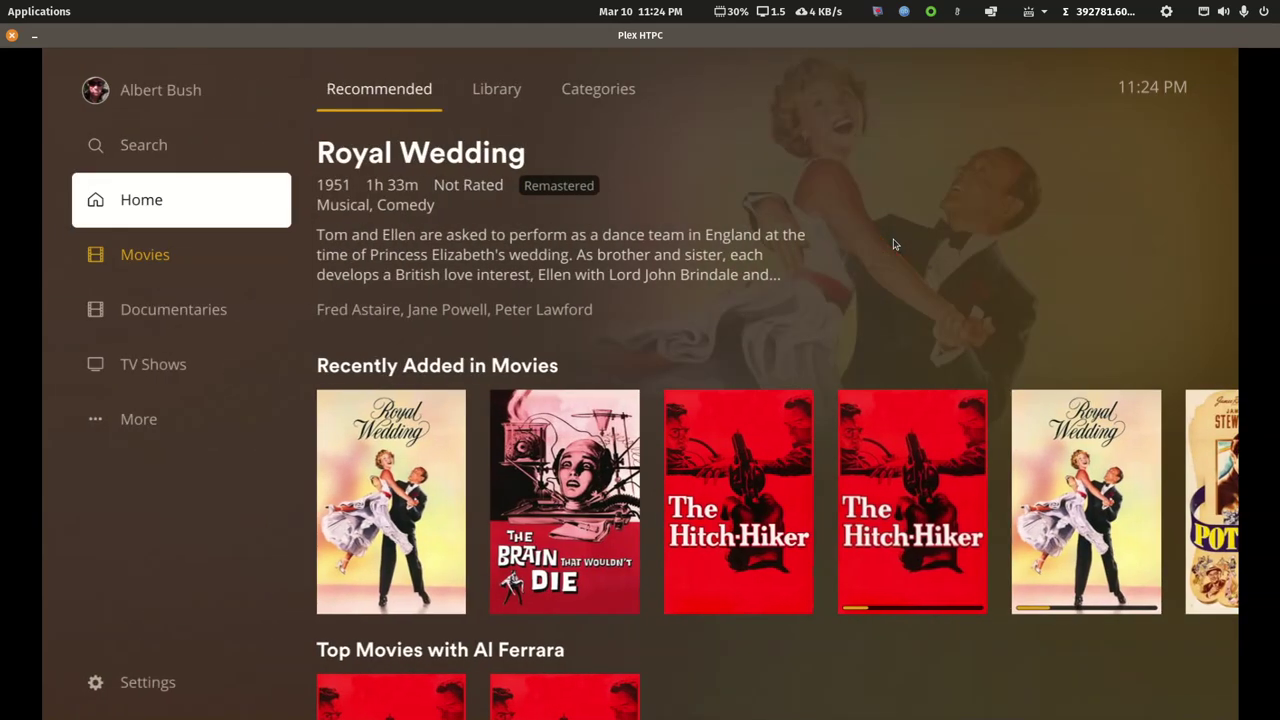
{"action": "key", "text": "Escape"}
{"action": "key", "text": "Return"}
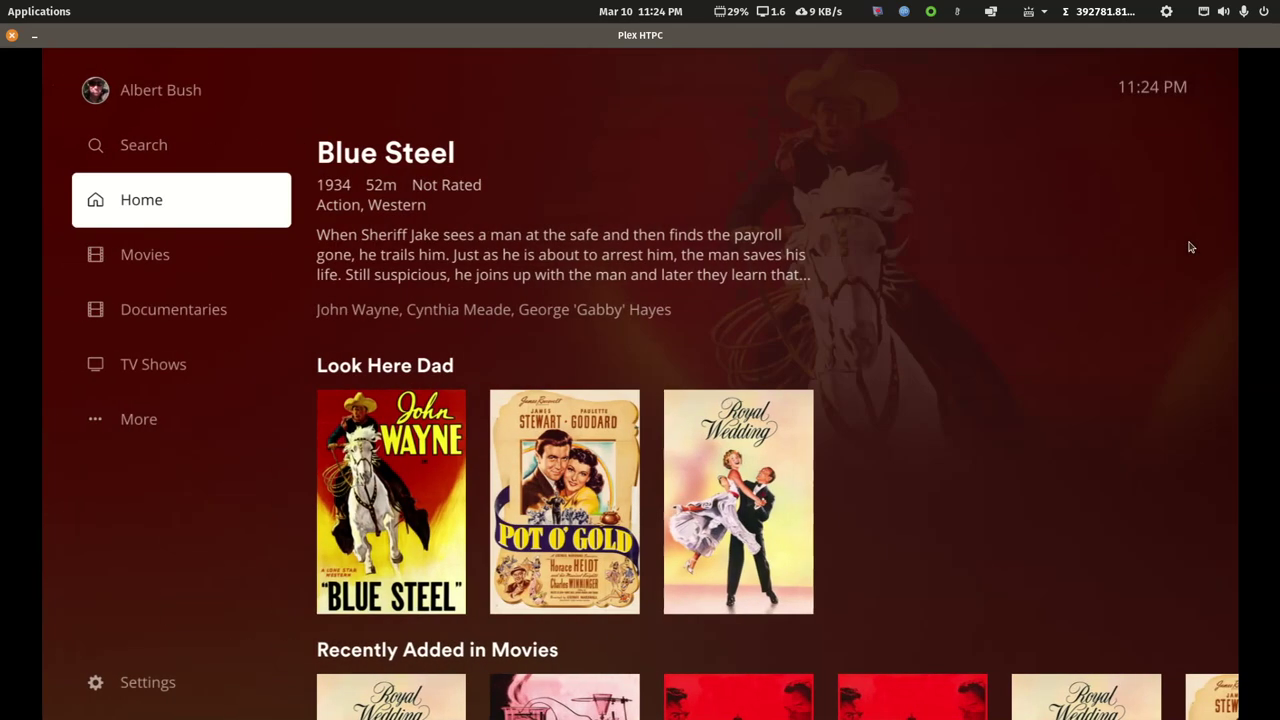
Open the Movies recommendations and examine the films in the Look Here Dad row
{"action": "key", "text": "Down"}
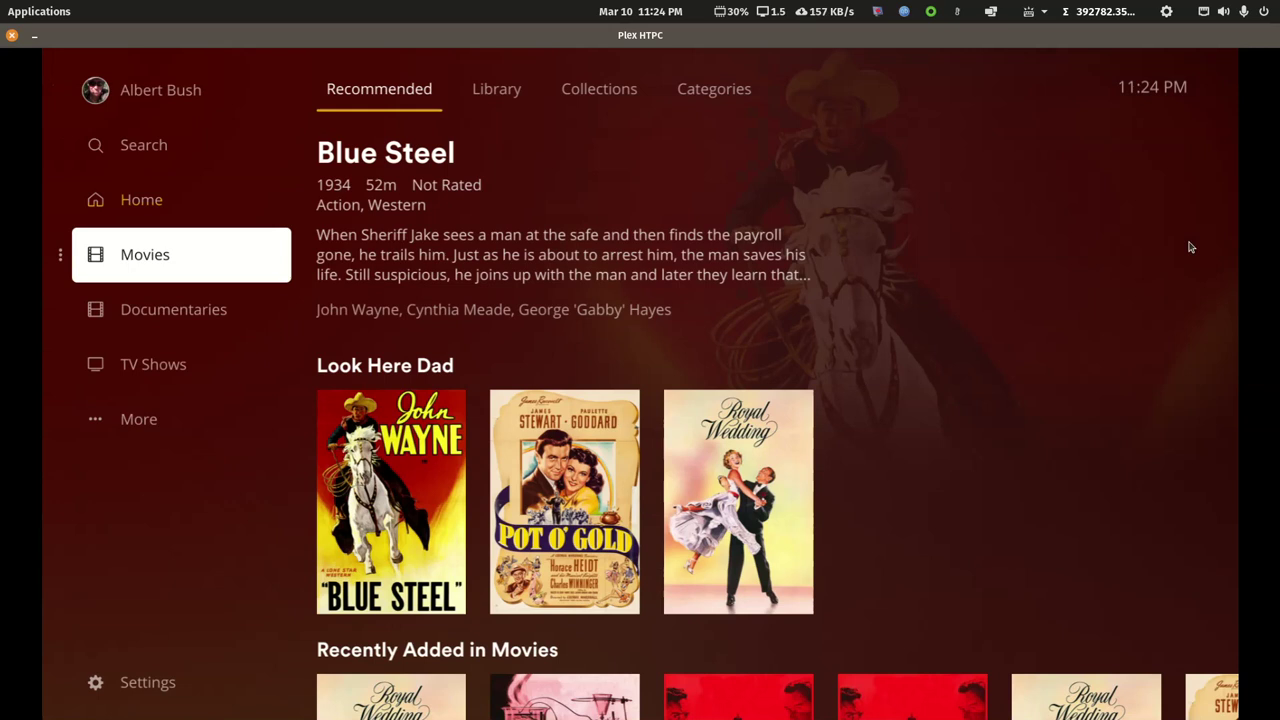
{"action": "key", "text": "Right"}
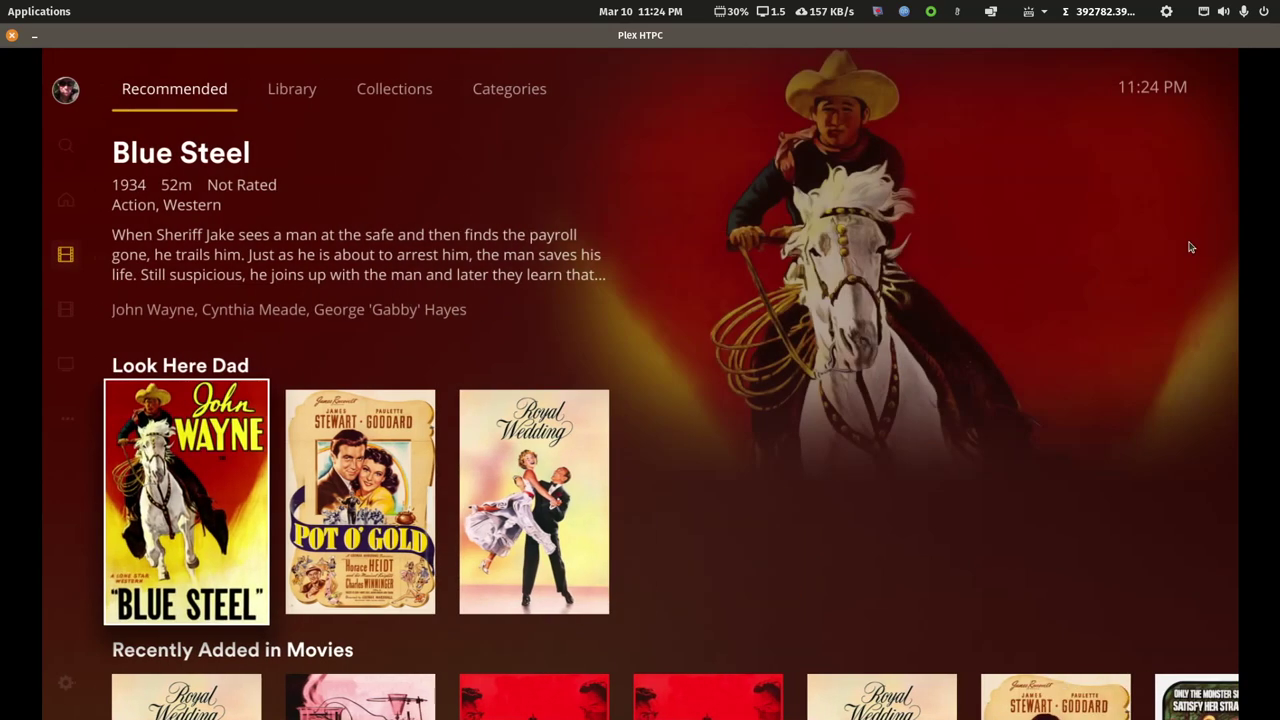
{"action": "key", "text": "Down"}
{"action": "key", "text": "Up"}
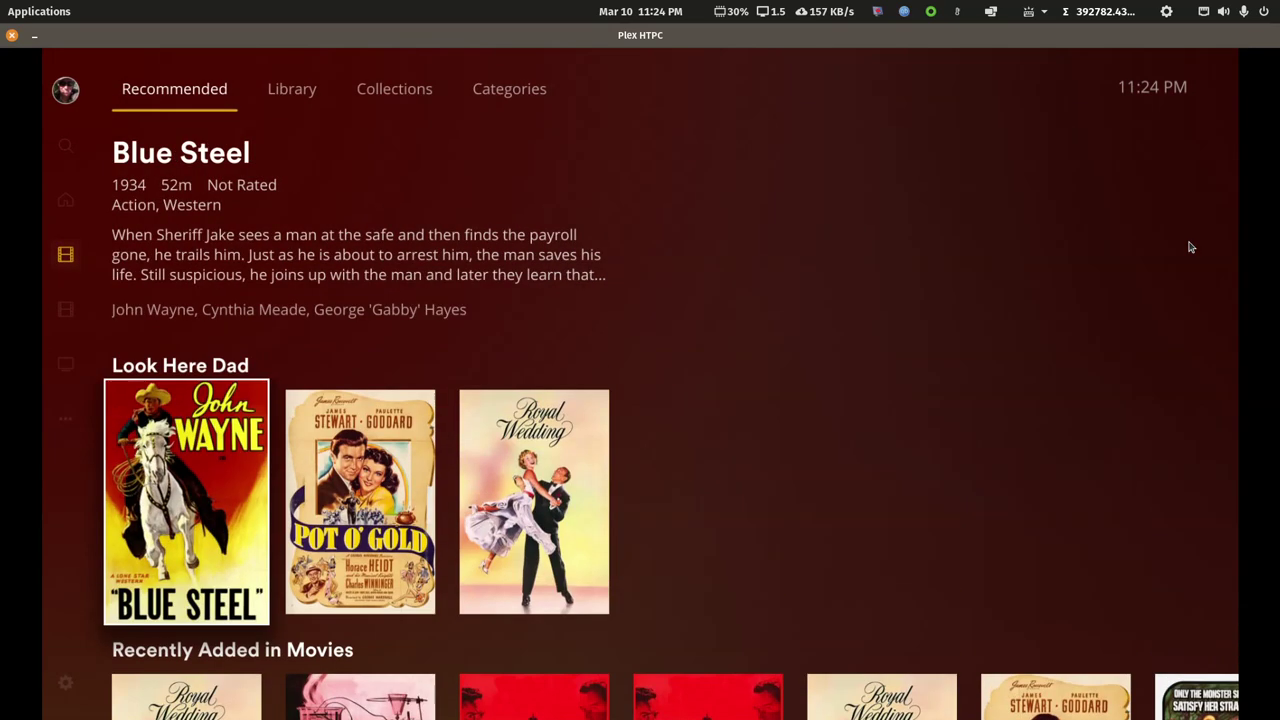
{"action": "key", "text": "Right"}
{"action": "key", "text": "Left"}
{"action": "key", "text": "Left"}
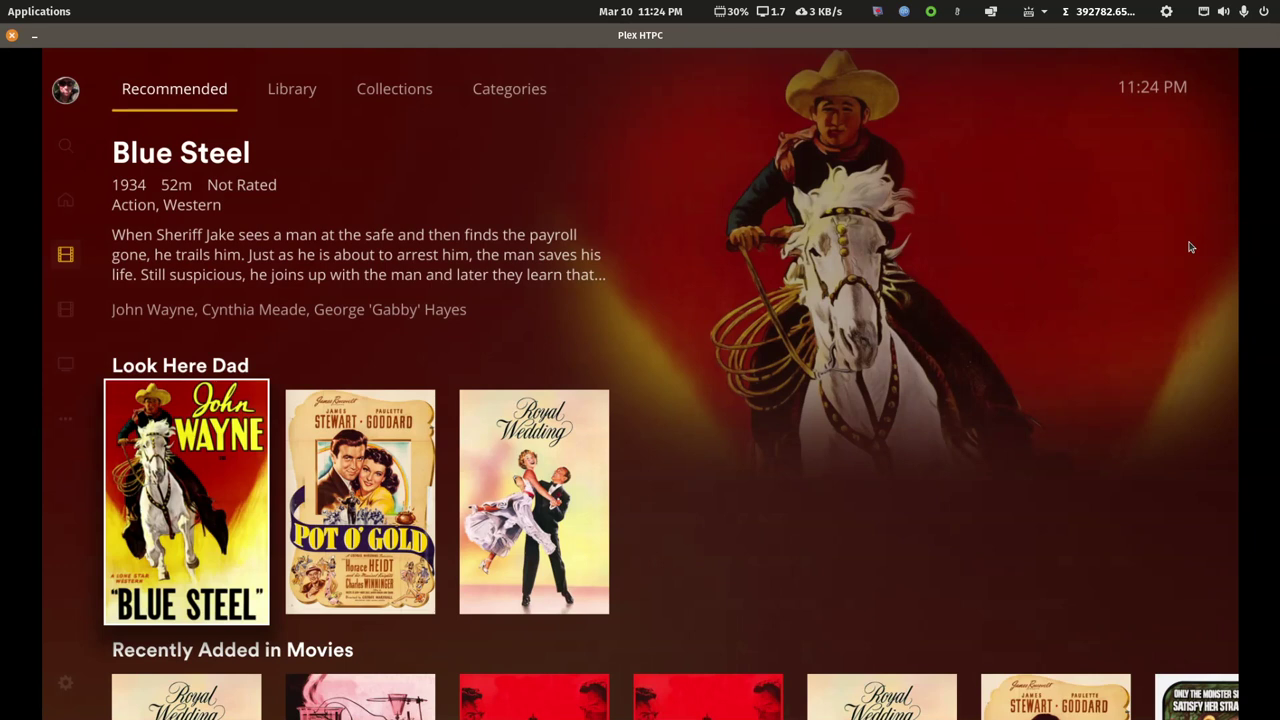
Examine the order of the Movies recommendation rows, comparing Look Here Dad with Recently Added and the actor-based row below
{"action": "key", "text": "Down"}
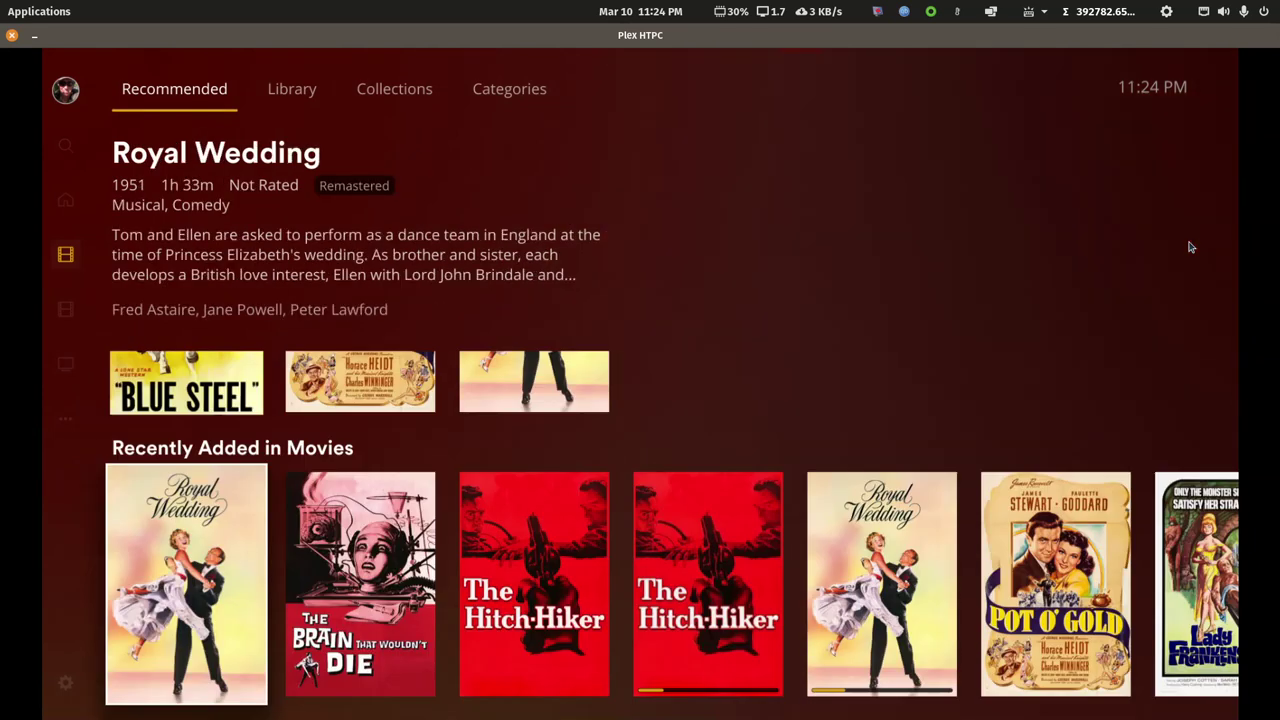
{"action": "key", "text": "Up"}
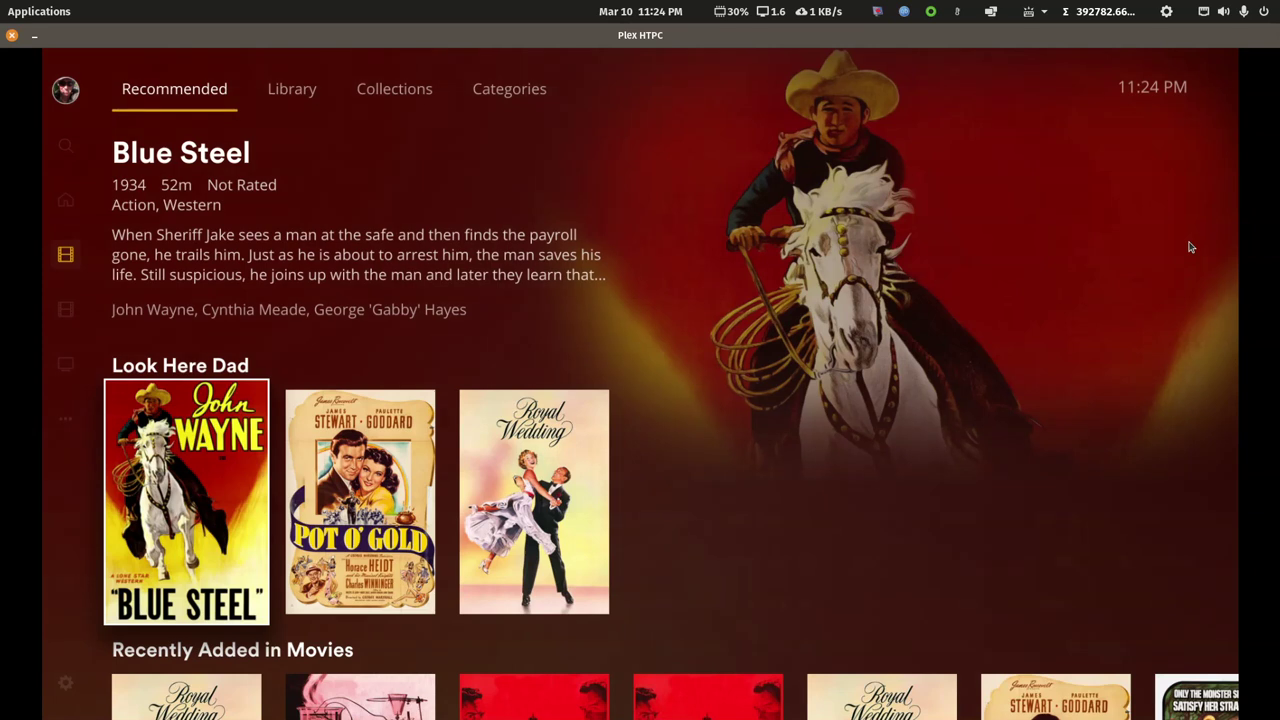
{"action": "key", "text": "Right"}
{"action": "key", "text": "Left"}
{"action": "key", "text": "Down"}
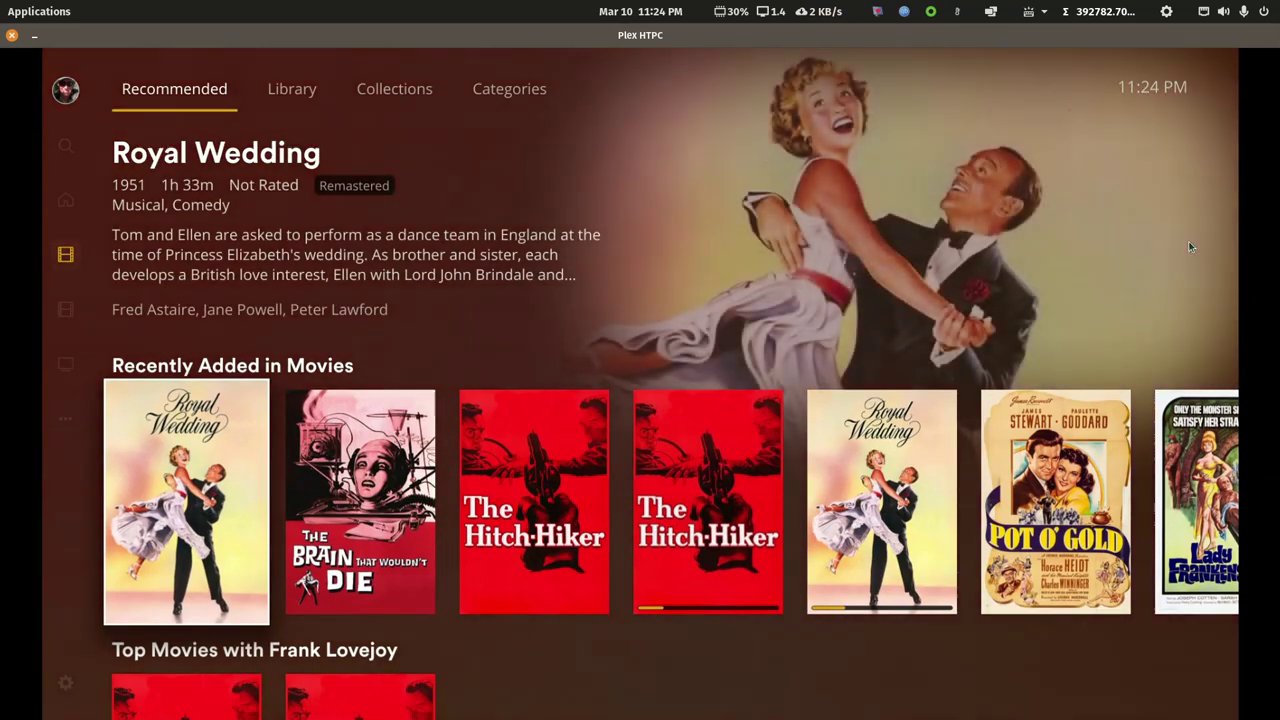
{"action": "key", "text": "Up"}
{"action": "key", "text": "Down"}
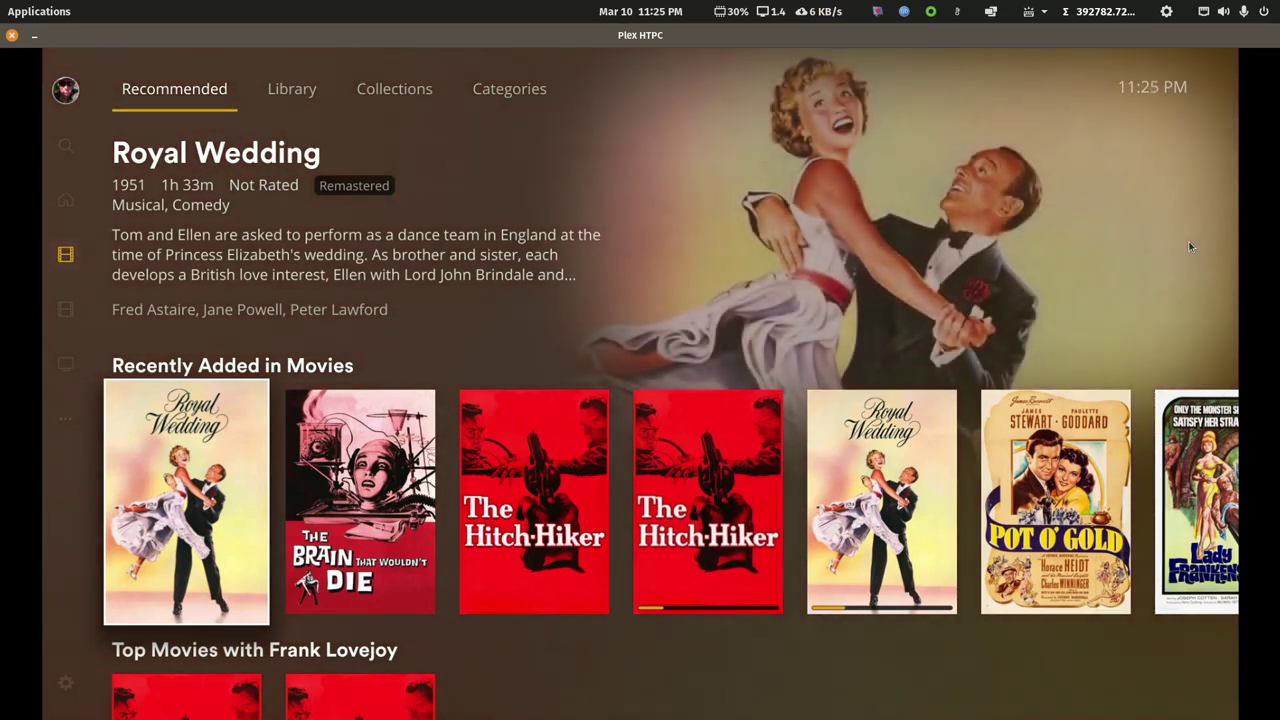
{"action": "key", "text": "Right"}
{"action": "key", "text": "Down"}
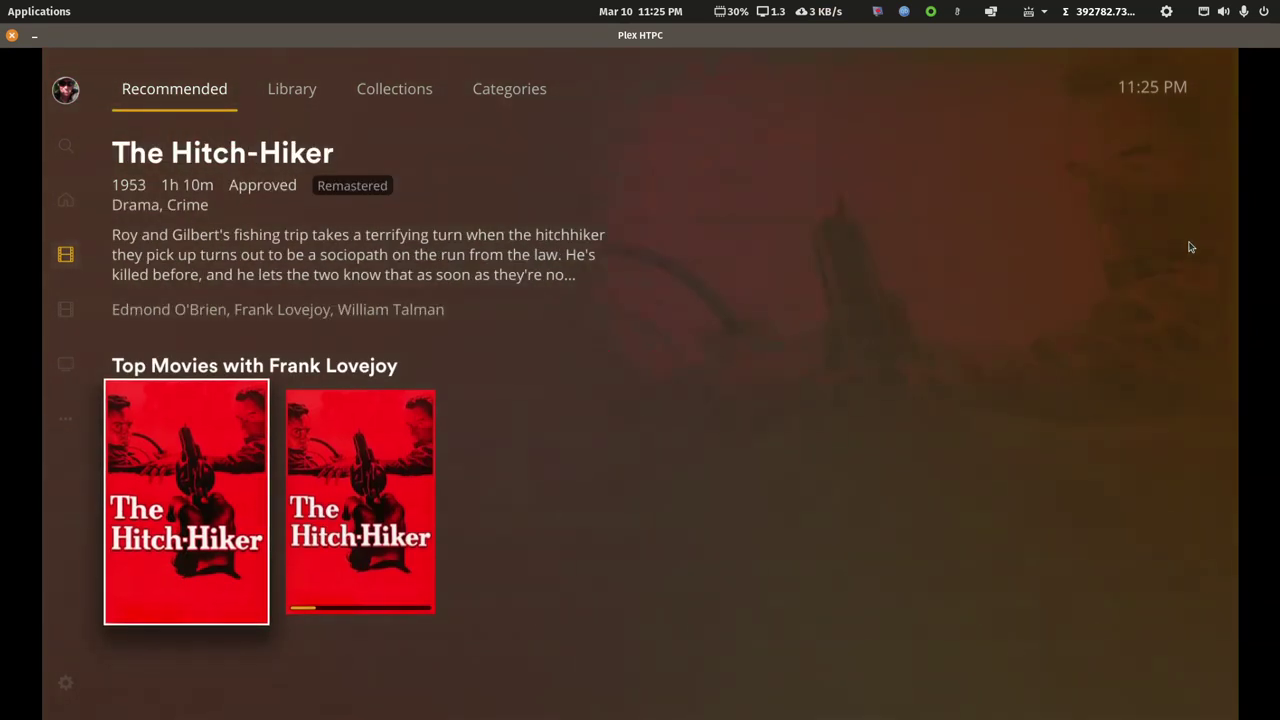
{"action": "key", "text": "Up"}
{"action": "key", "text": "Up"}
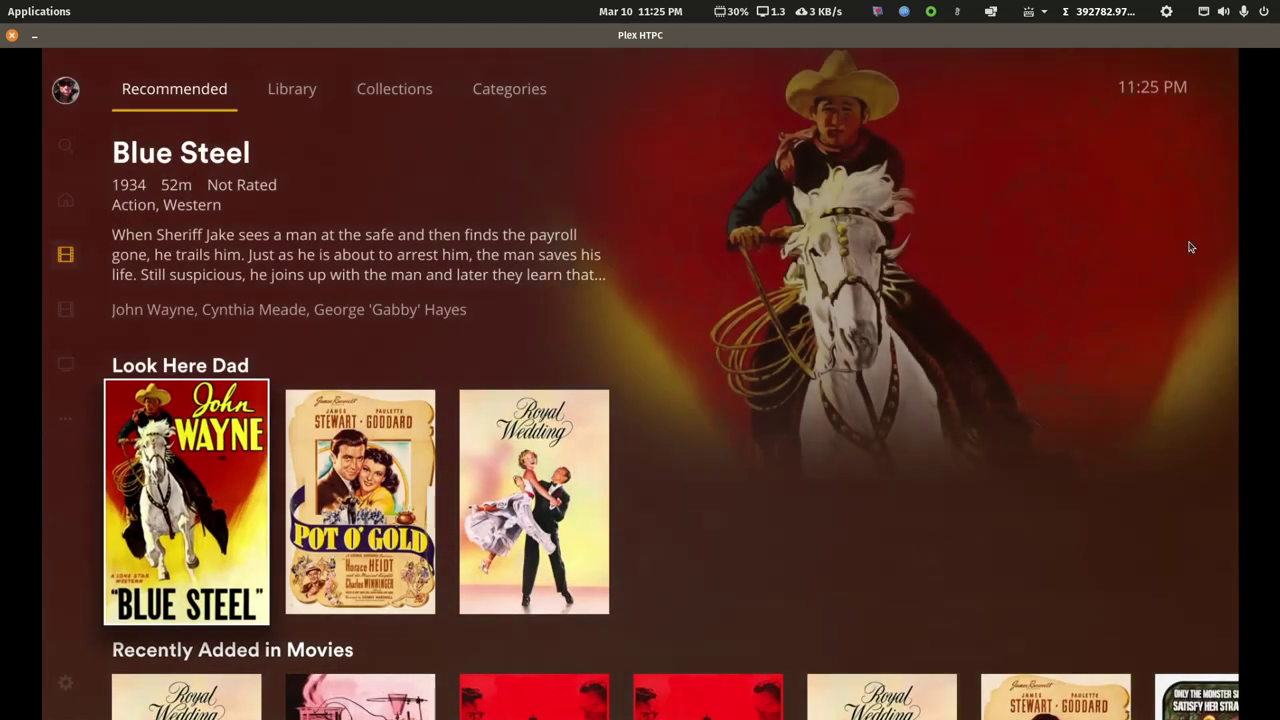
{"action": "key", "text": "Down"}
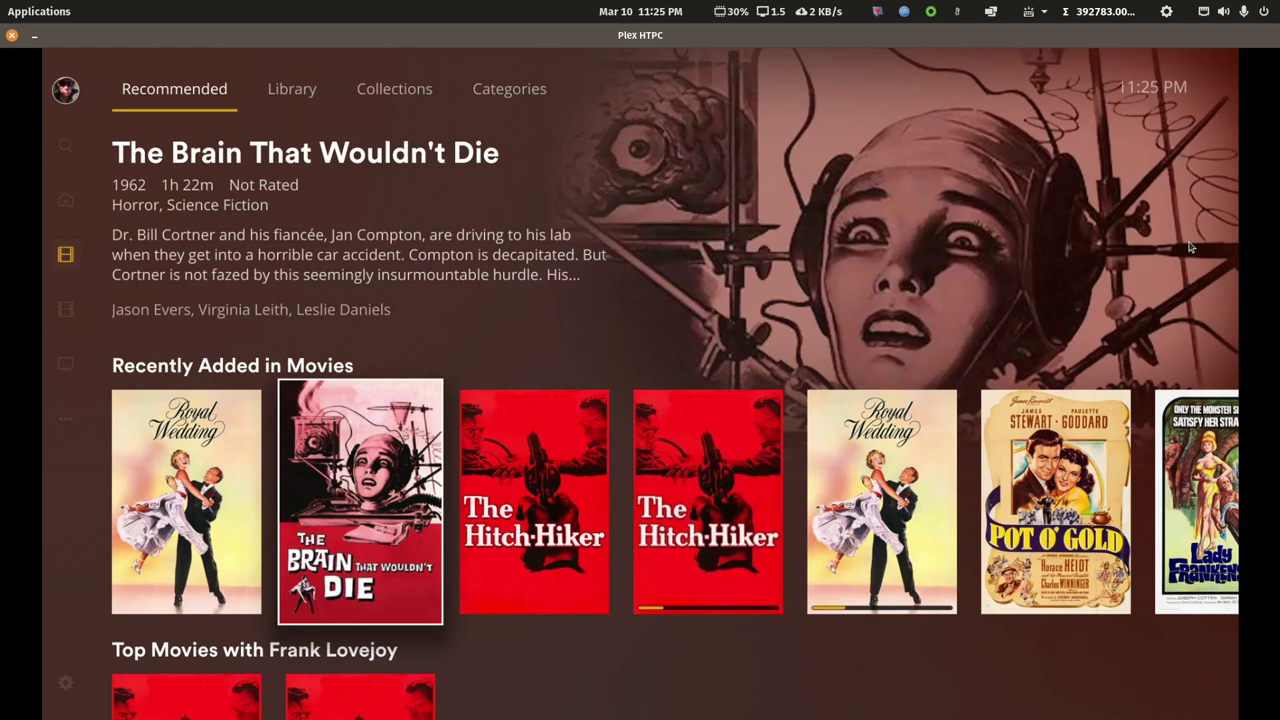
{"action": "key", "text": "Up"}
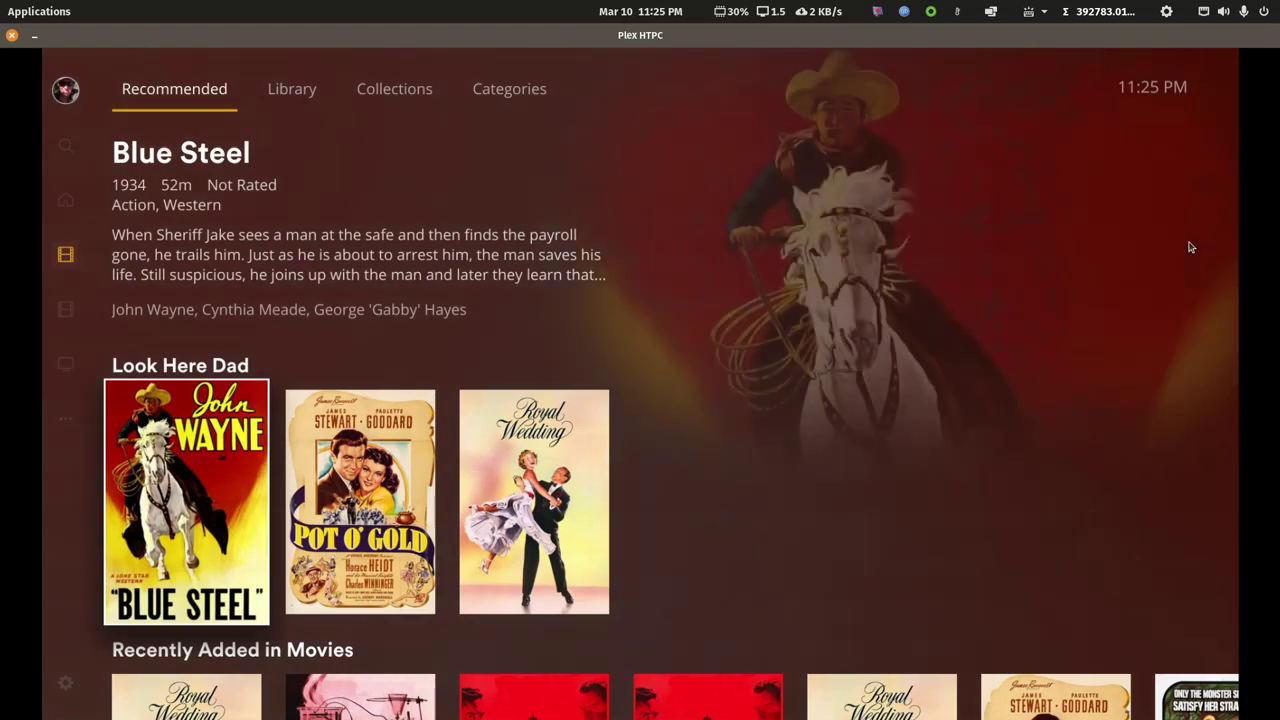
Examine the recommended rows of the TV Shows library and return to the library list
{"action": "key", "text": "Left"}
{"action": "key", "text": "Down"}
{"action": "key", "text": "Down"}
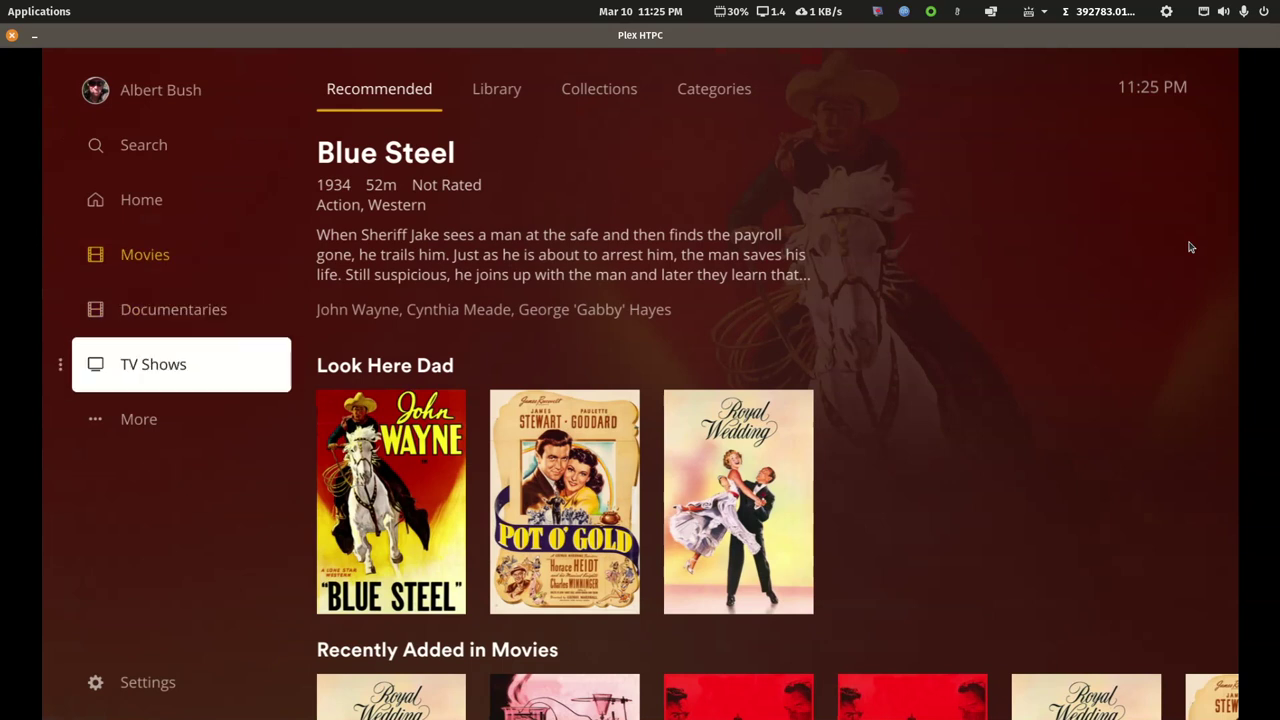
{"action": "key", "text": "Right"}
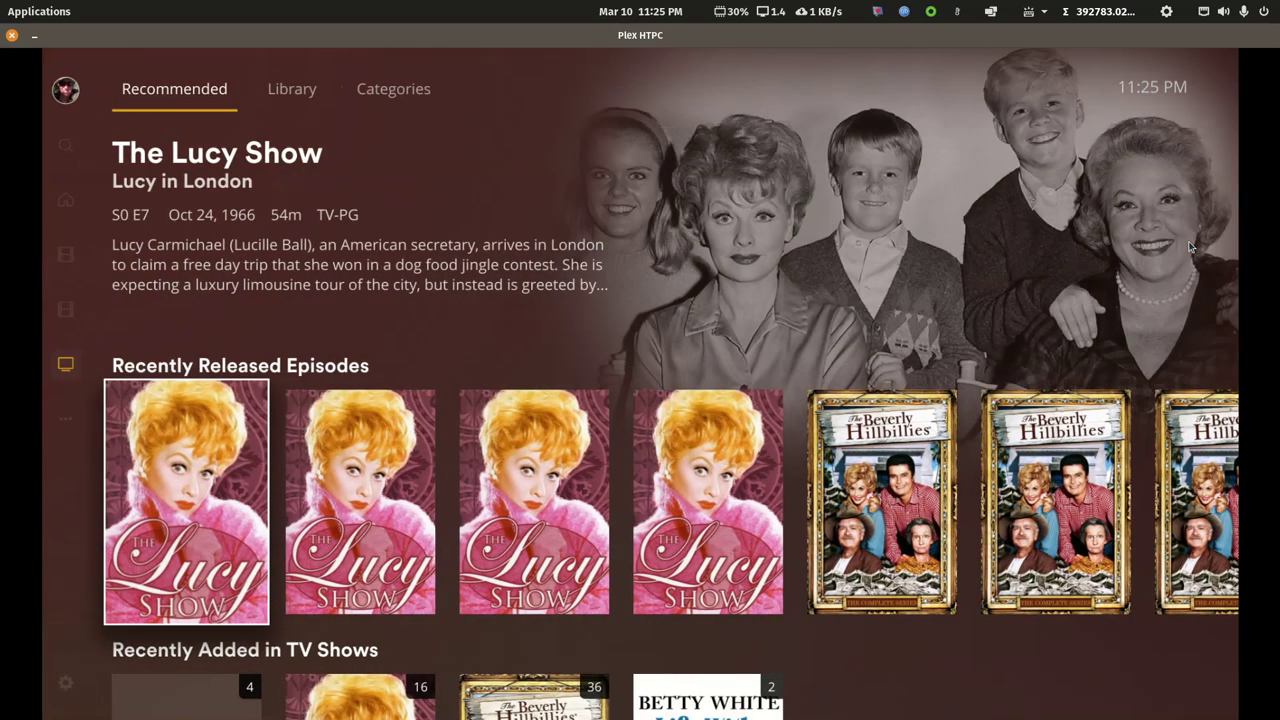
{"action": "key", "text": "Down"}
{"action": "key", "text": "Up"}
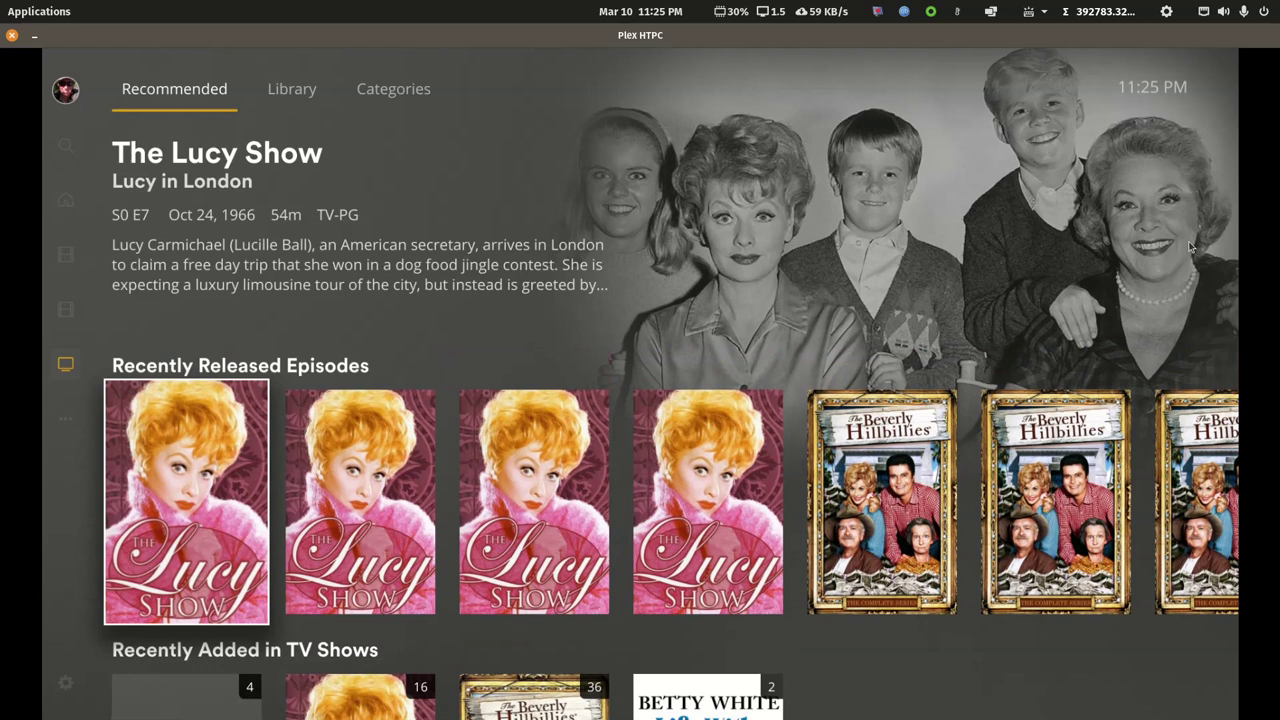
{"action": "key", "text": "Left"}
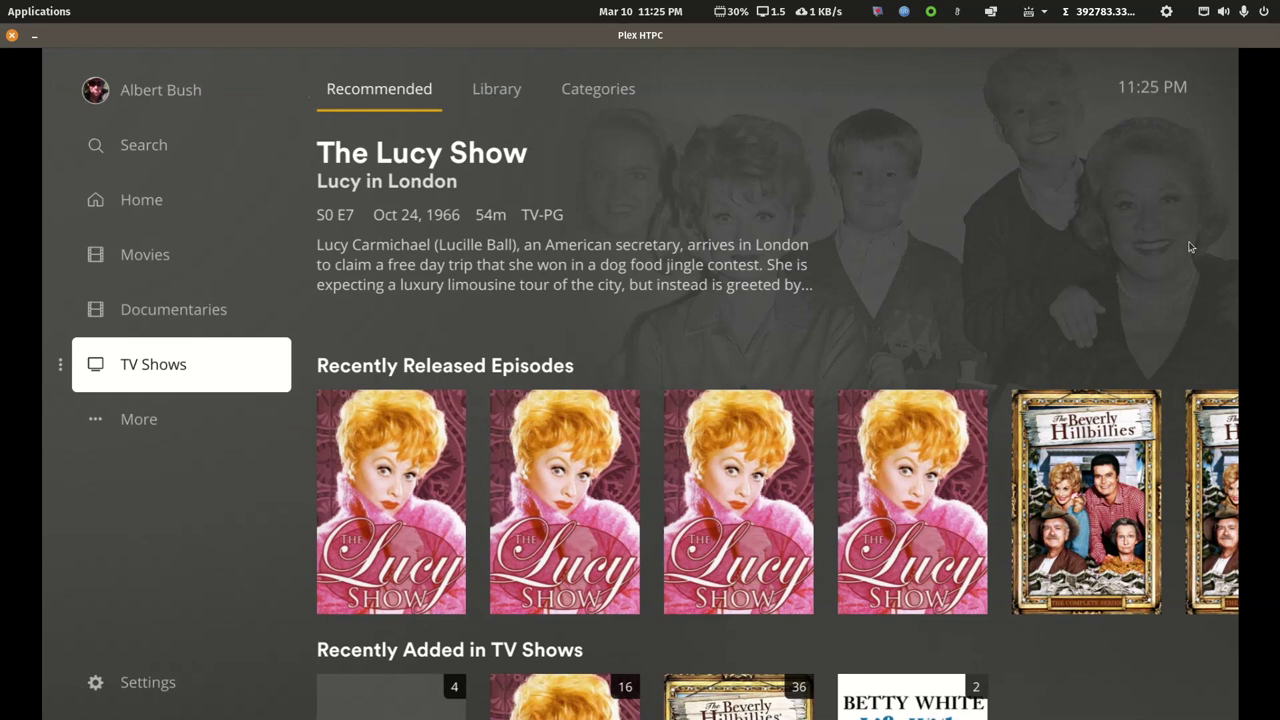
Return to Home and examine the Look Here Dad row there
{"action": "key", "text": "Up"}
{"action": "key", "text": "Up"}
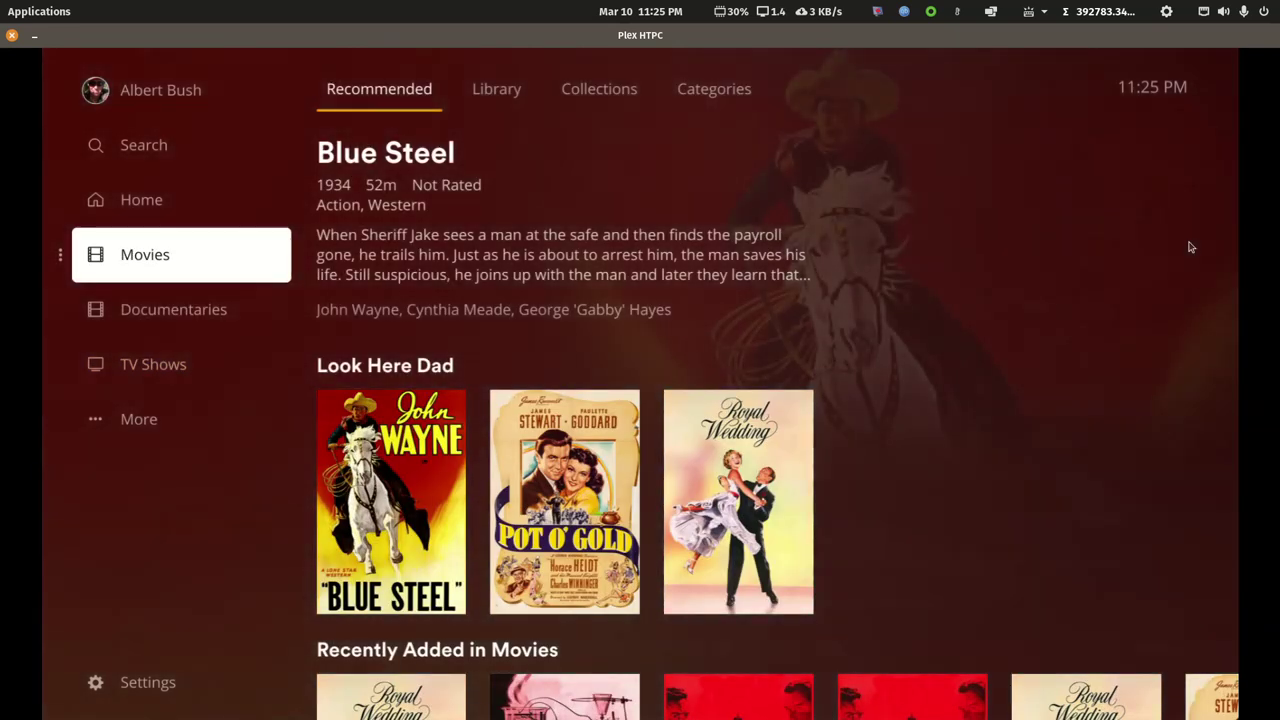
{"action": "key", "text": "Up"}
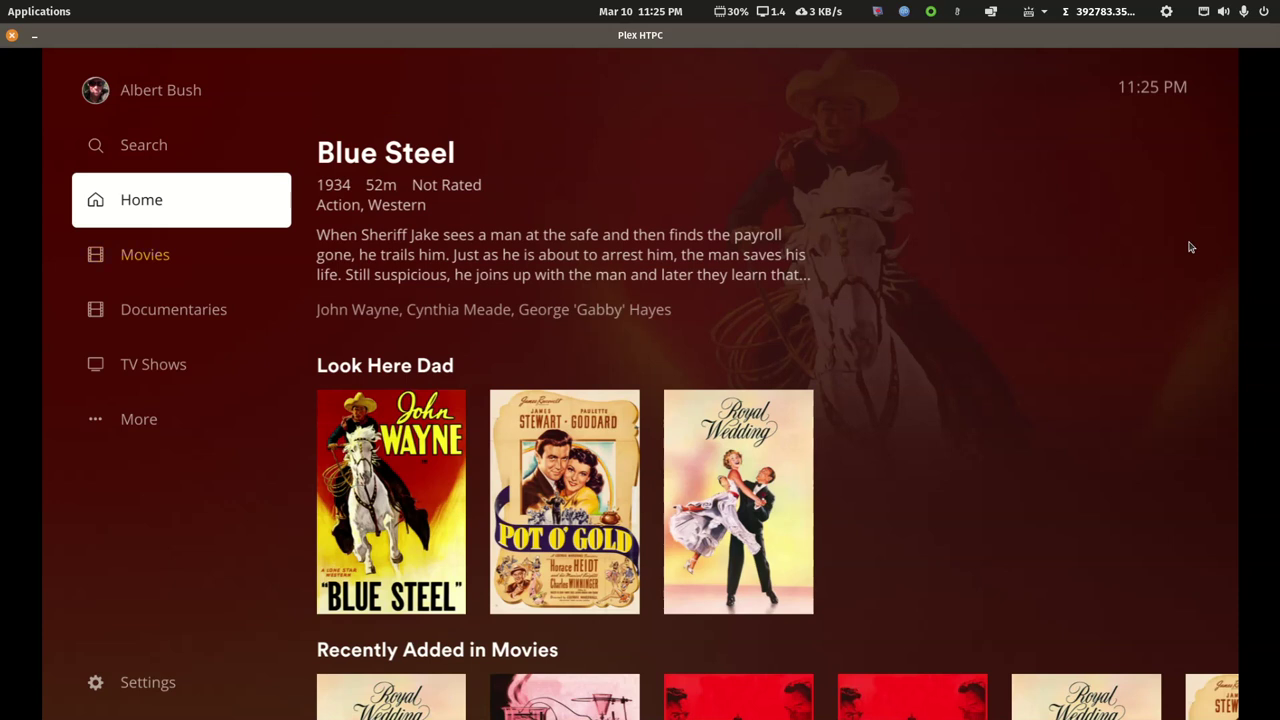
{"action": "key", "text": "Right"}
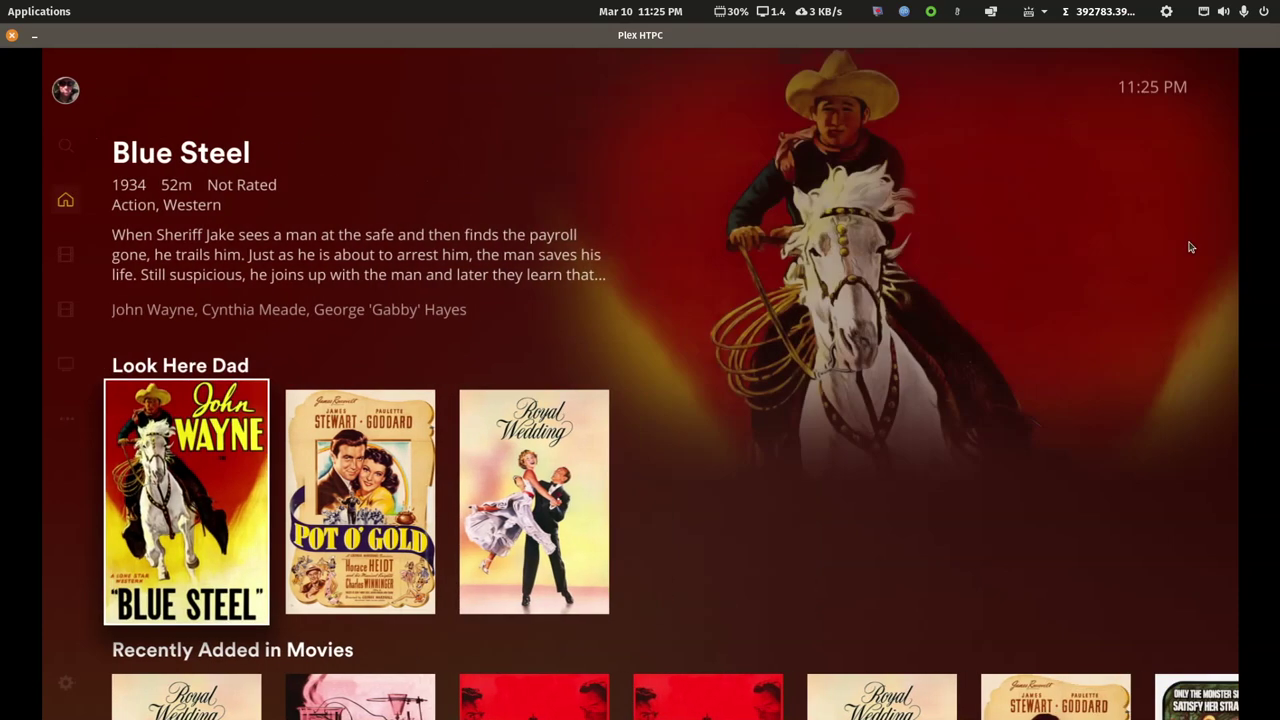
{"action": "key", "text": "Left"}
{"action": "key", "text": "Right"}
Show the TV Shows library's recommendations again from the library list
{"action": "key", "text": "Down"}
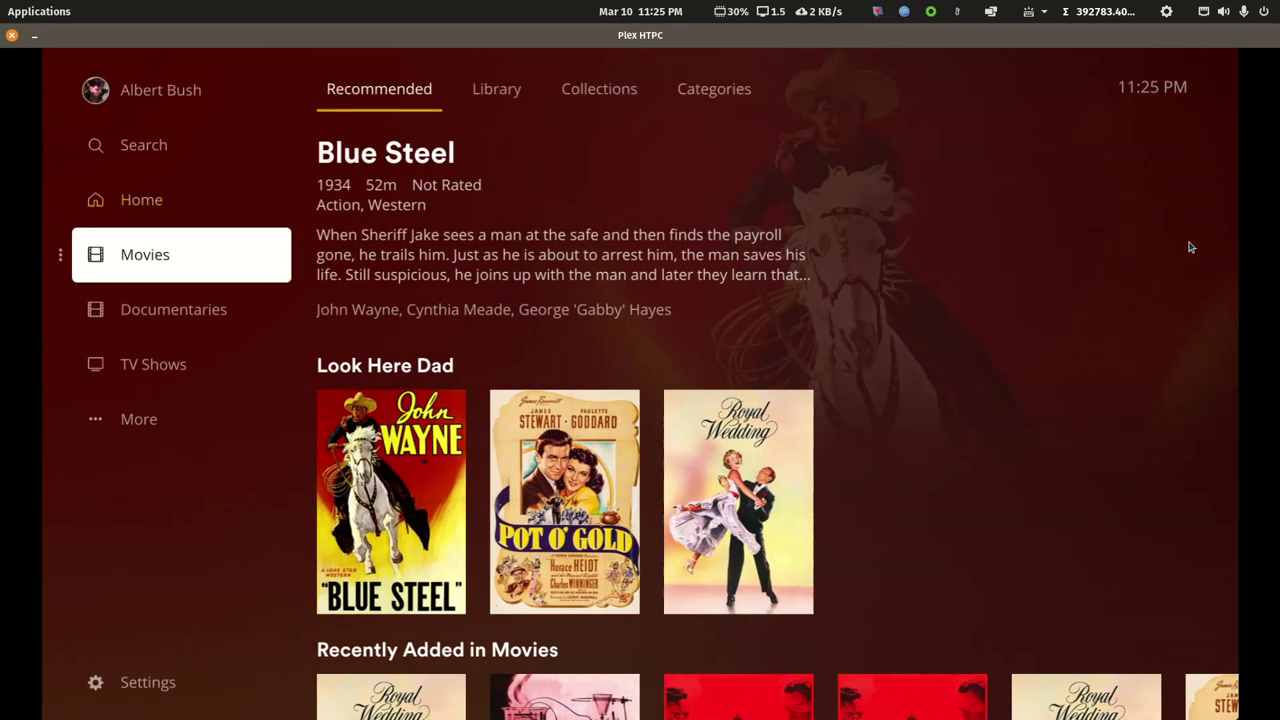
{"action": "key", "text": "Down"}
{"action": "key", "text": "Down"}
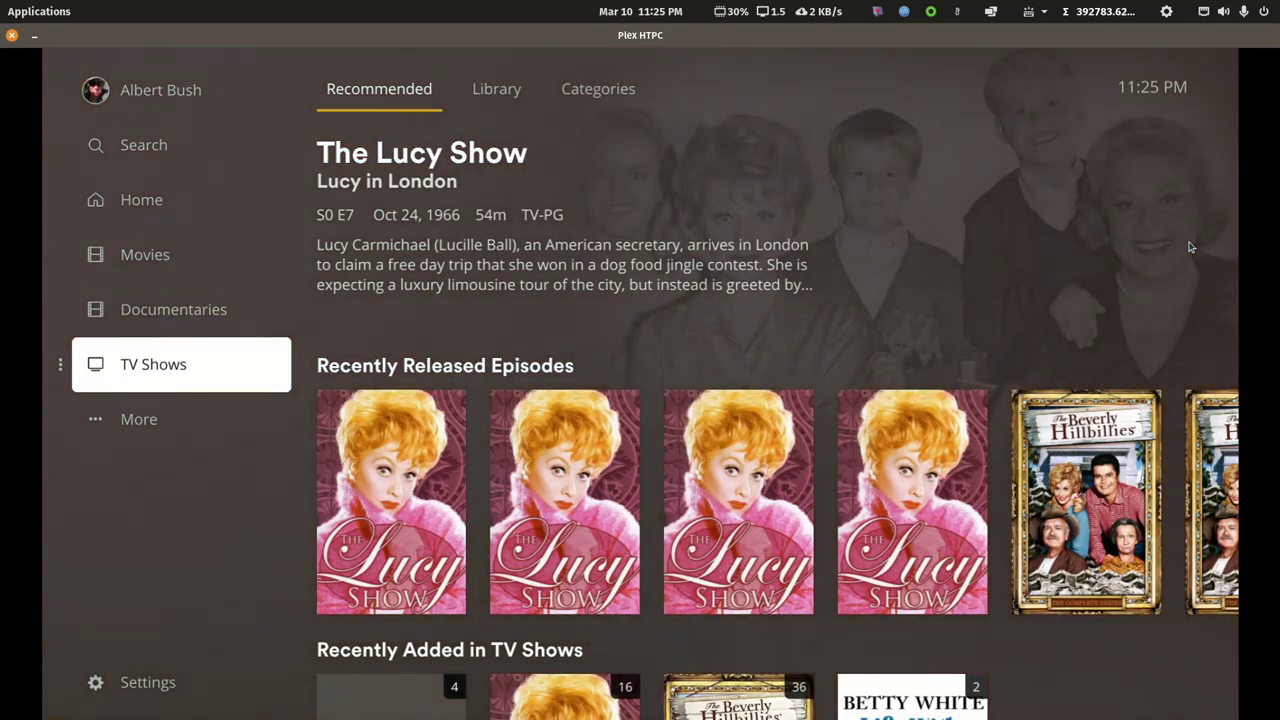
Return to Home and examine its rows from Look Here Dad down to Recently Added in TV Shows
{"action": "key", "text": "Up"}
{"action": "key", "text": "Up"}
{"action": "key", "text": "Up"}
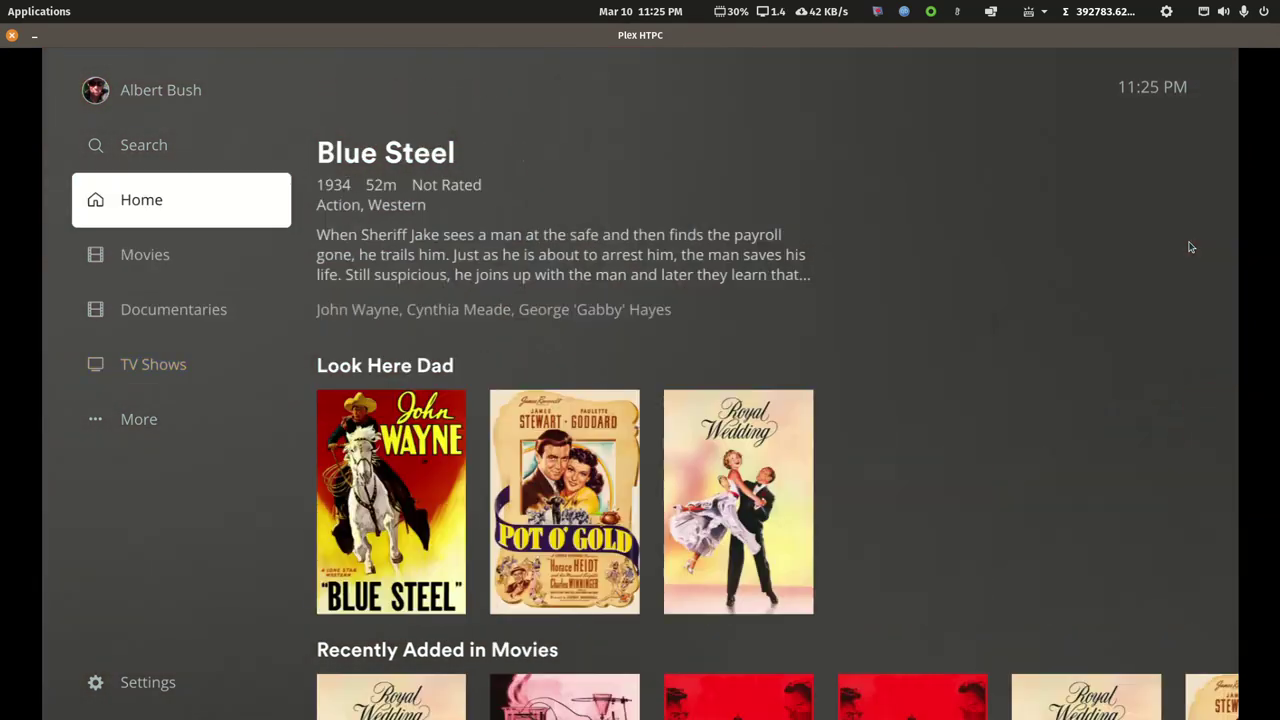
{"action": "key", "text": "Right"}
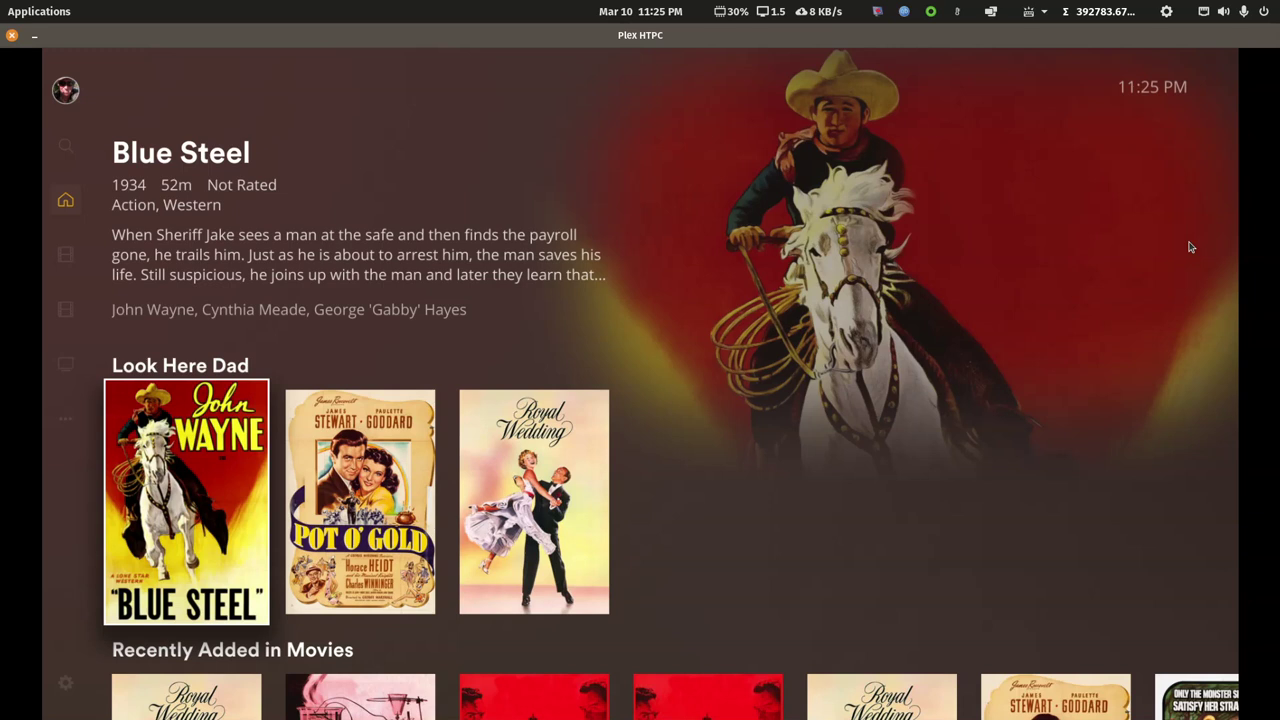
{"action": "key", "text": "Down"}
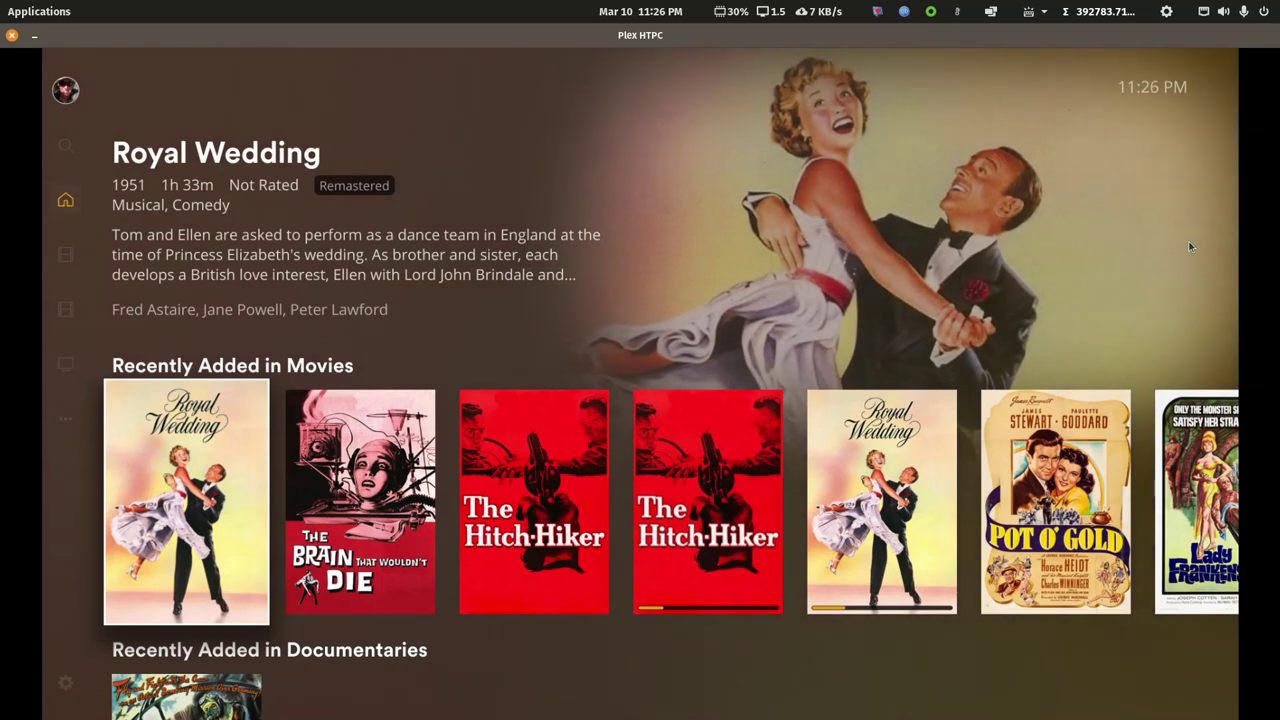
{"action": "key", "text": "Down"}
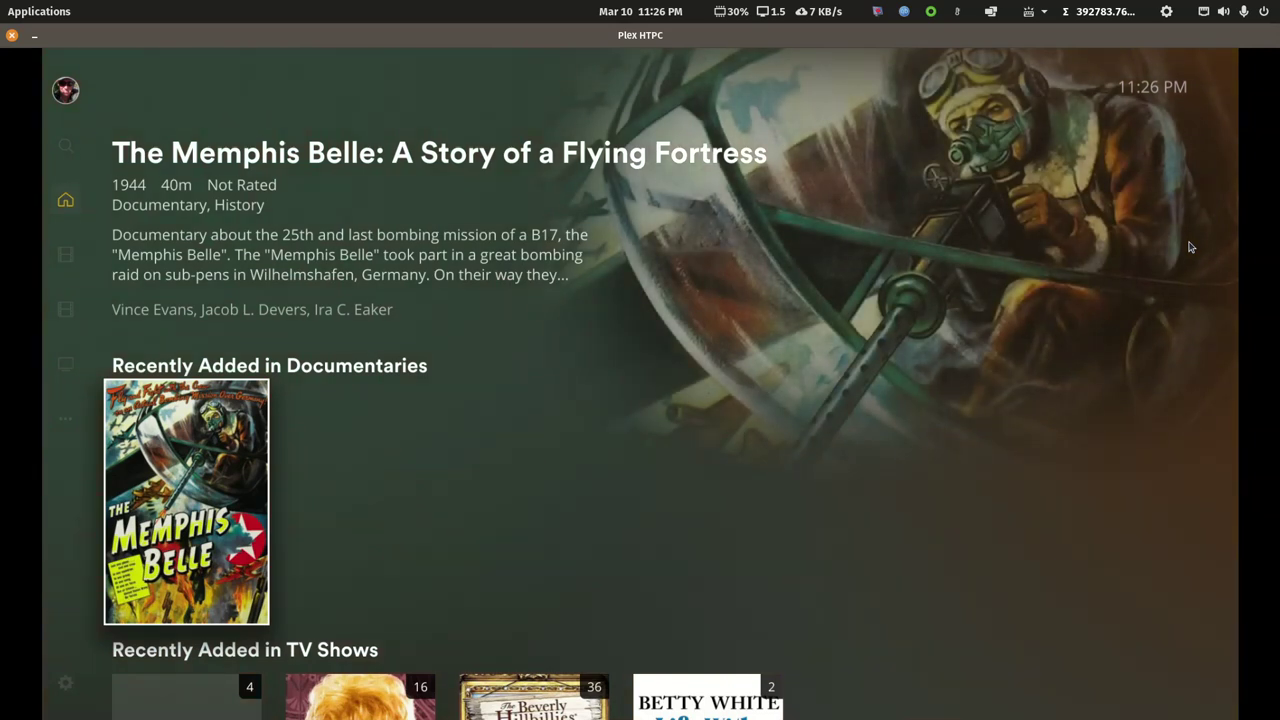
{"action": "key", "text": "Down"}
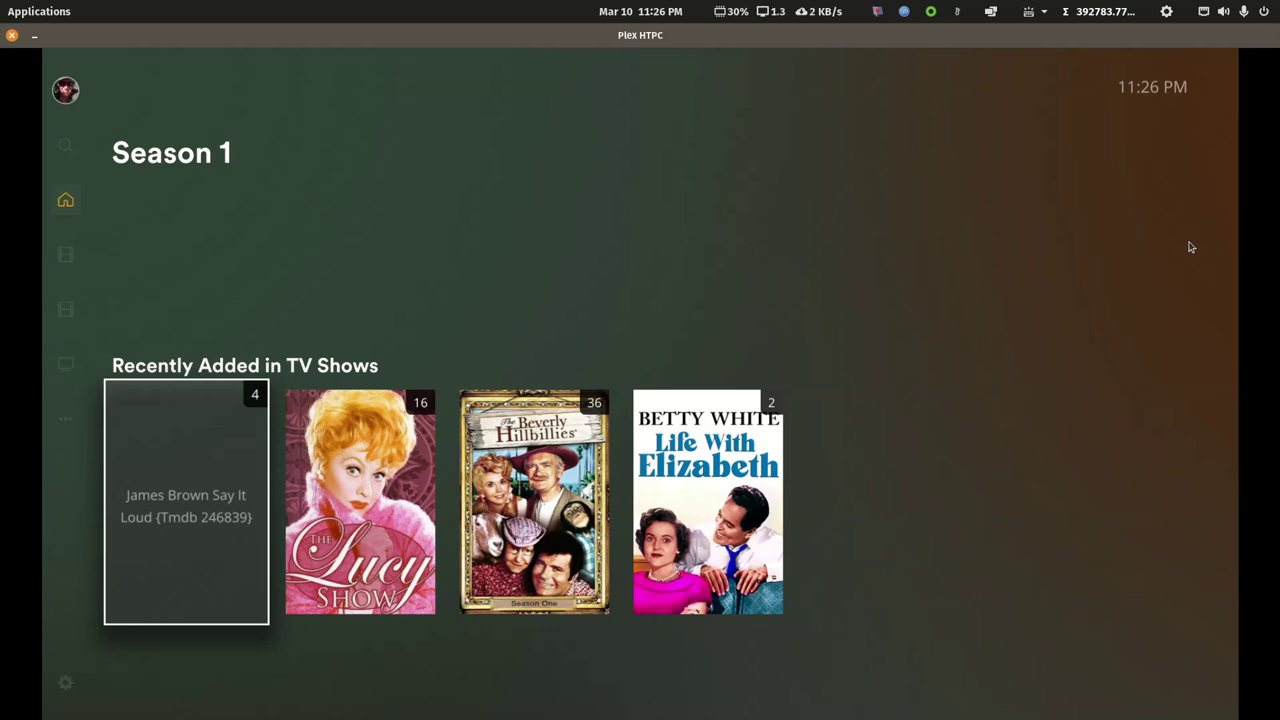
Go back to the library list and show the Movies library's Recommended view
{"action": "key", "text": "Left"}
{"action": "key", "text": "Up"}
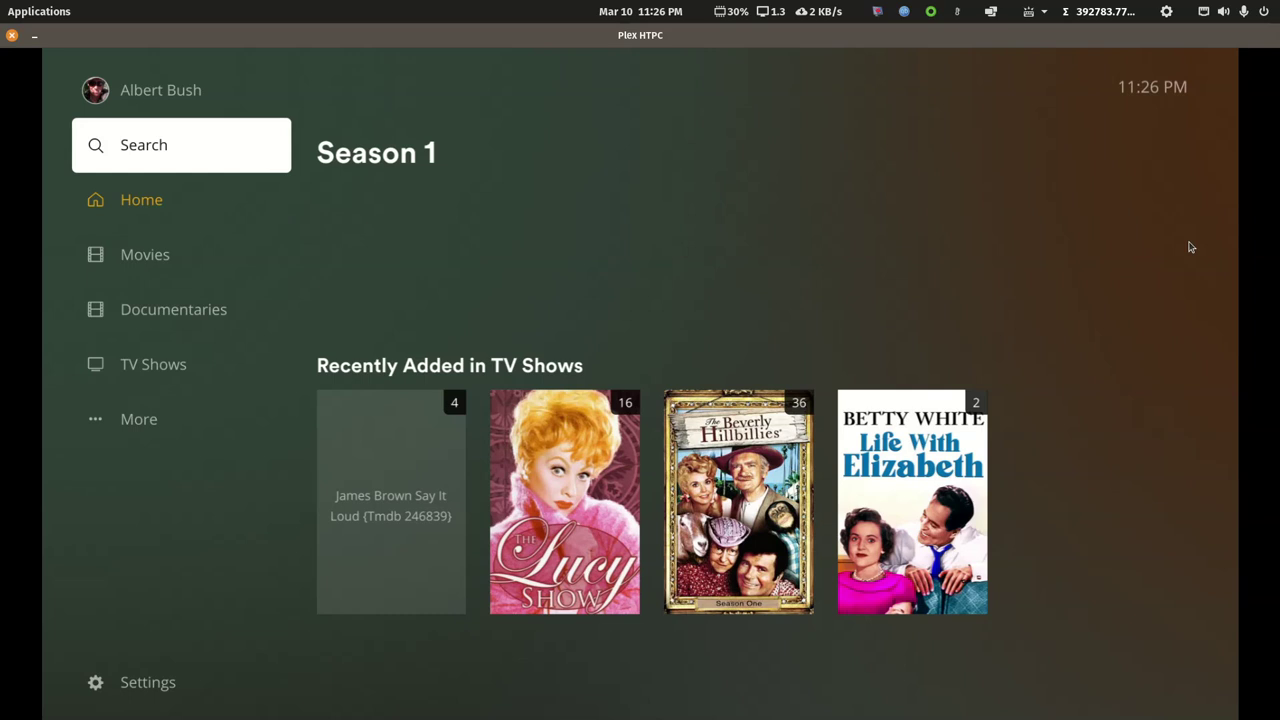
{"action": "key", "text": "Down"}
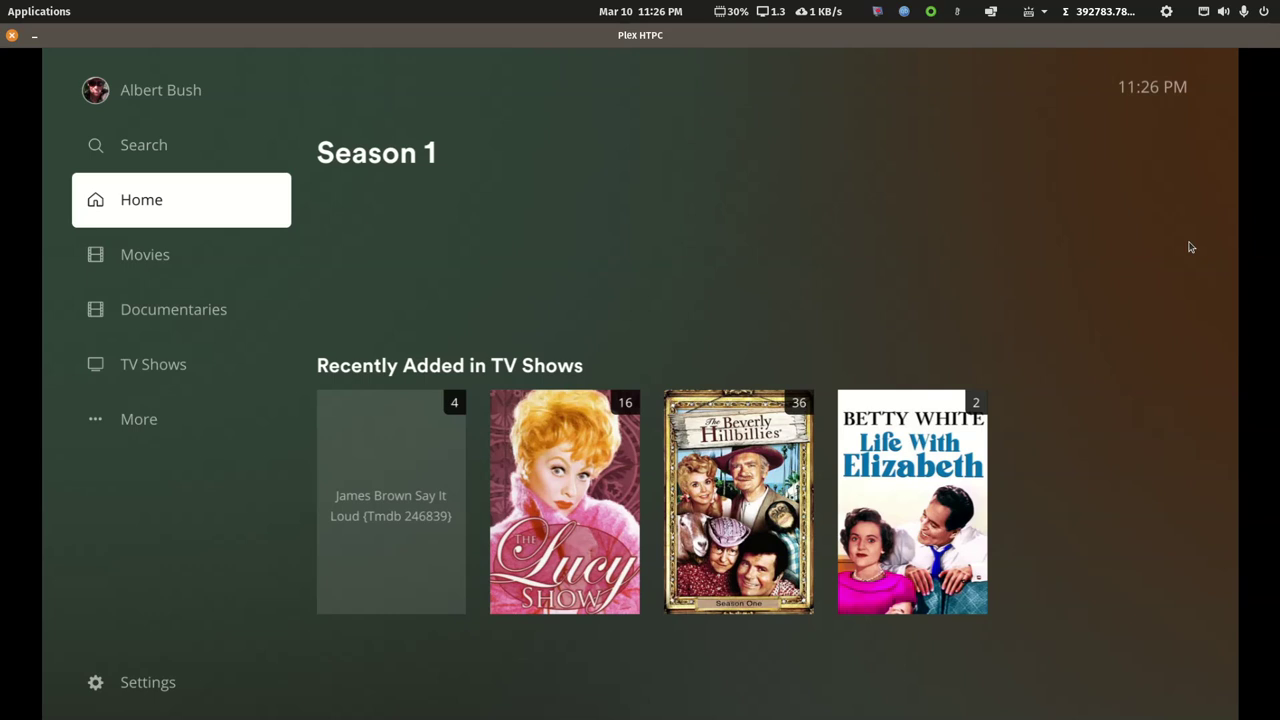
{"action": "key", "text": "Down"}
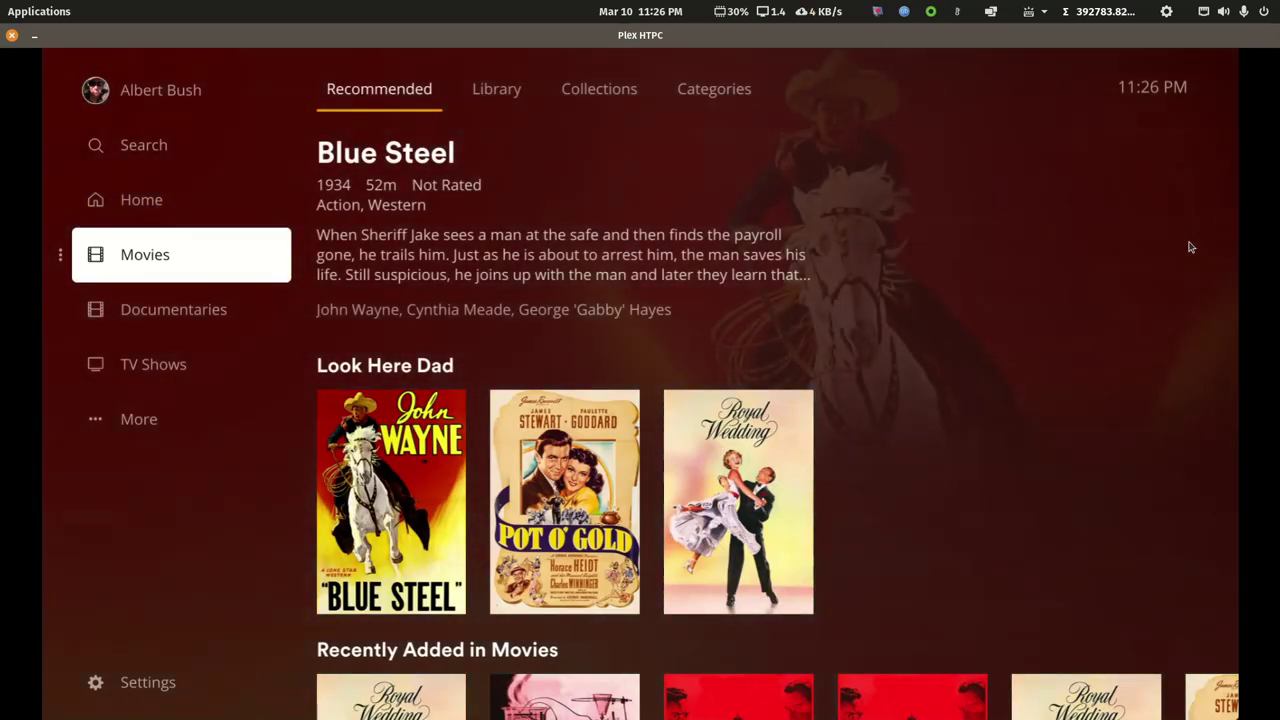
{"action": "key", "text": "Right"}
{"action": "key", "text": "Up"}
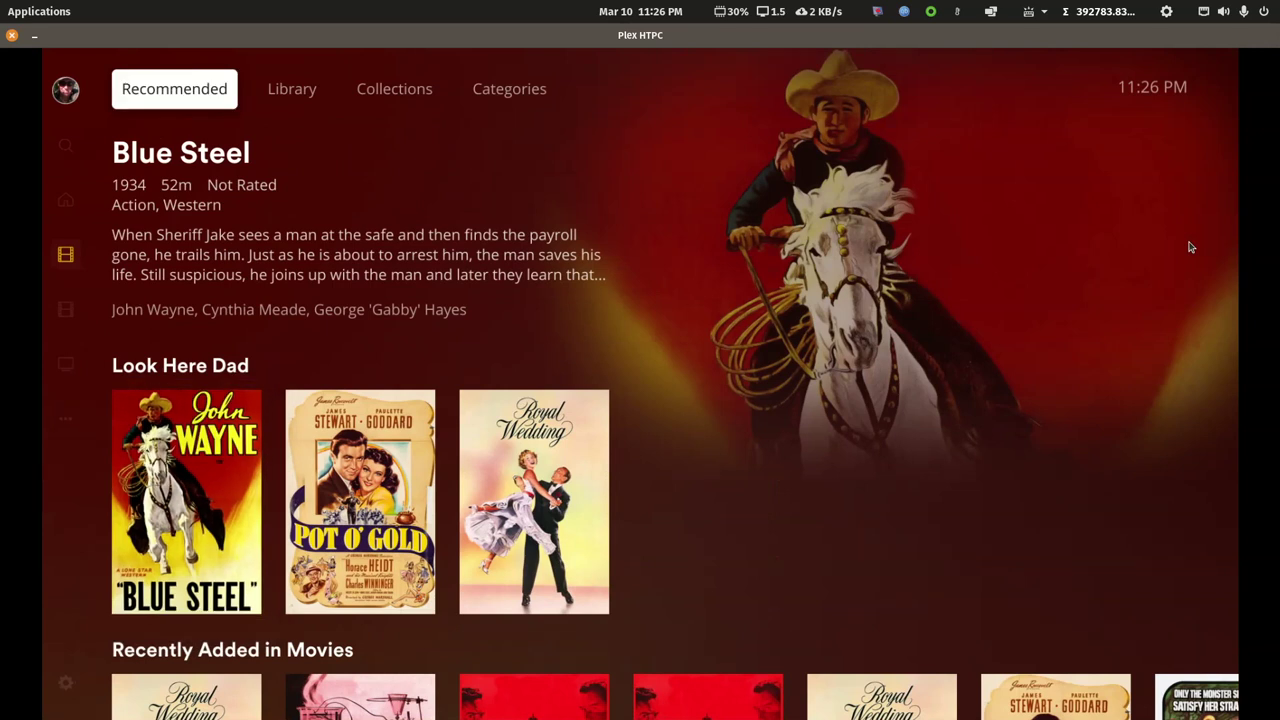
Show all titles of the Movies library in its Library view
{"action": "key", "text": "Down"}
{"action": "key", "text": "Up"}
{"action": "key", "text": "Right"}
{"action": "key", "text": "Return"}
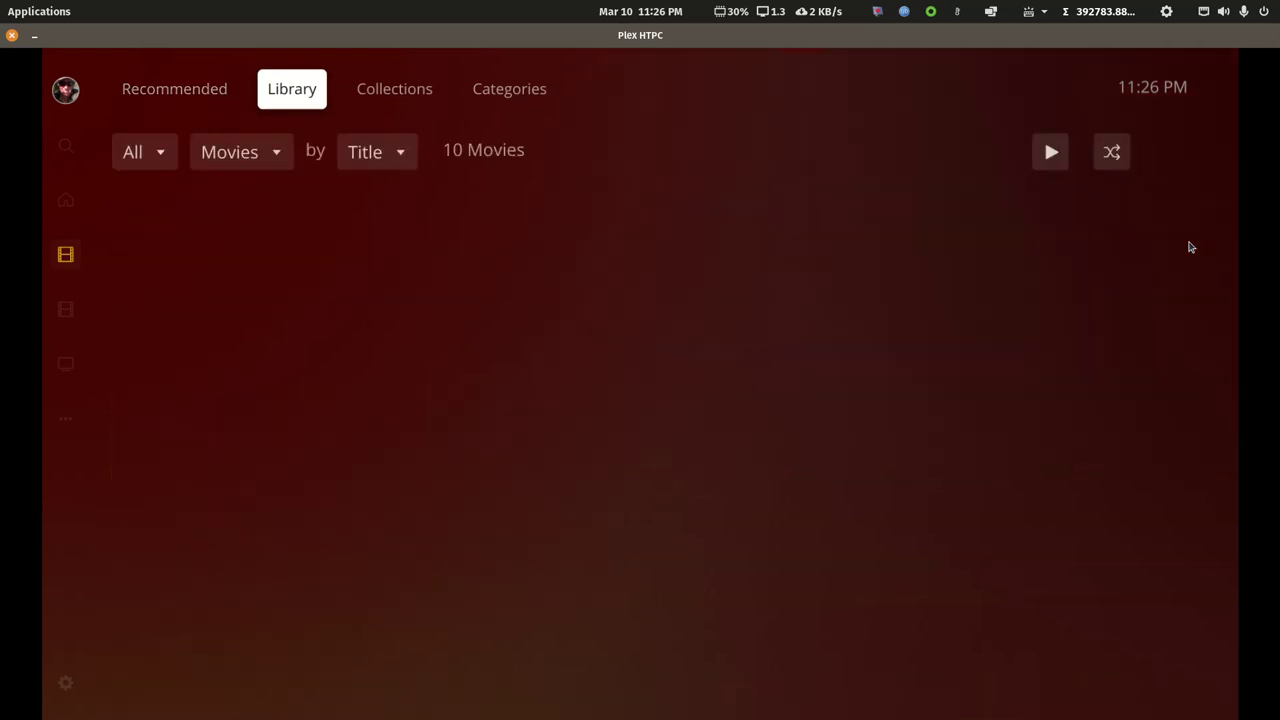
View the Movies library's collections and return to its Recommended view
{"action": "key", "text": "Right"}
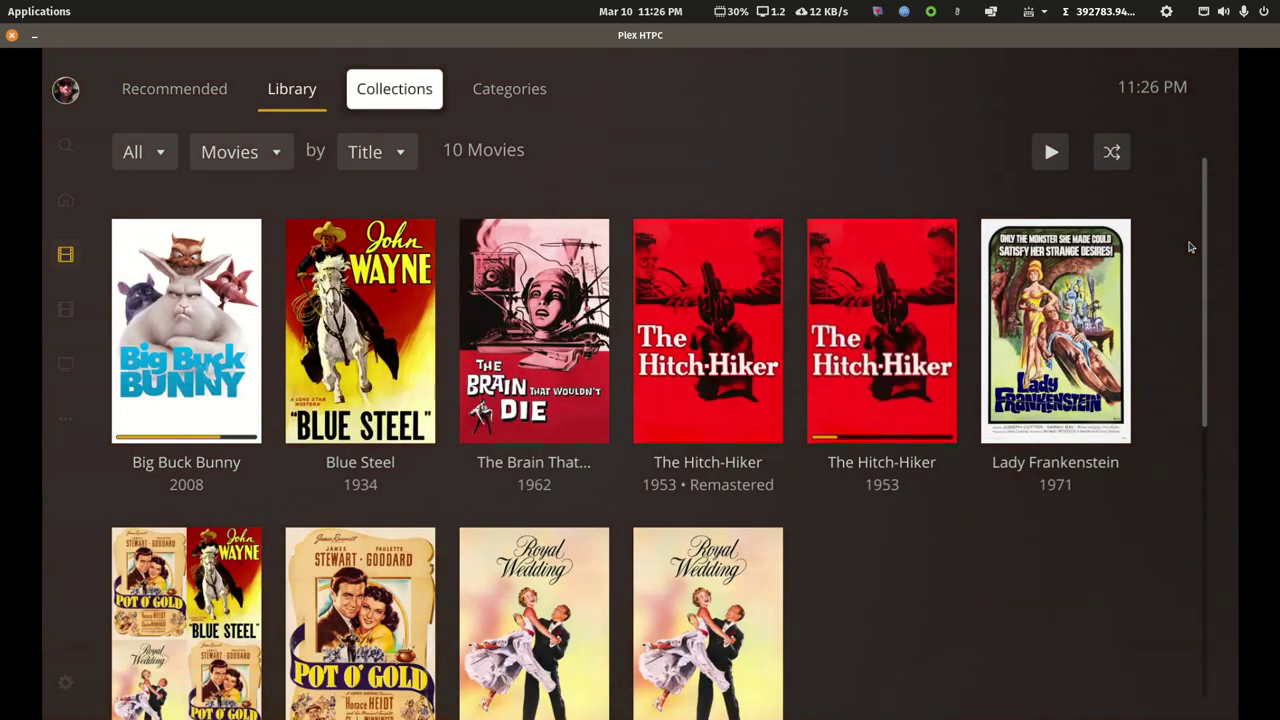
{"action": "key", "text": "Return"}
{"action": "key", "text": "Left"}
{"action": "key", "text": "Left"}
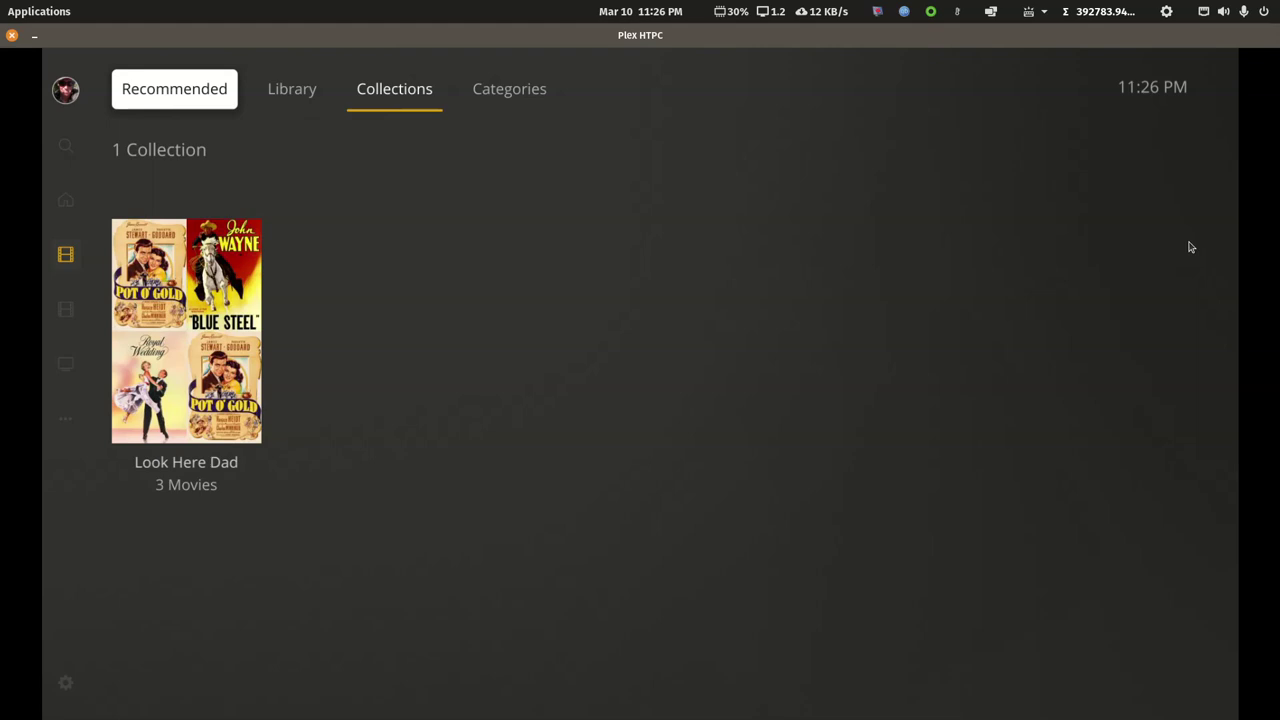
{"action": "key", "text": "Return"}
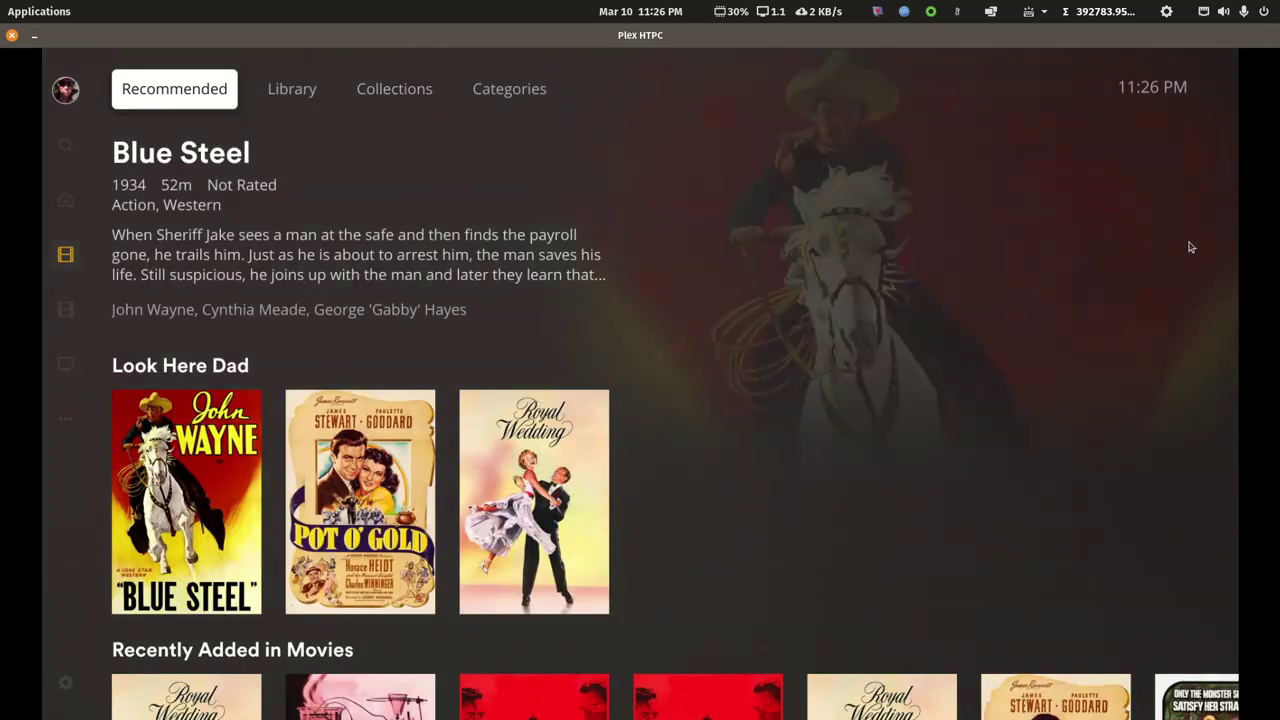